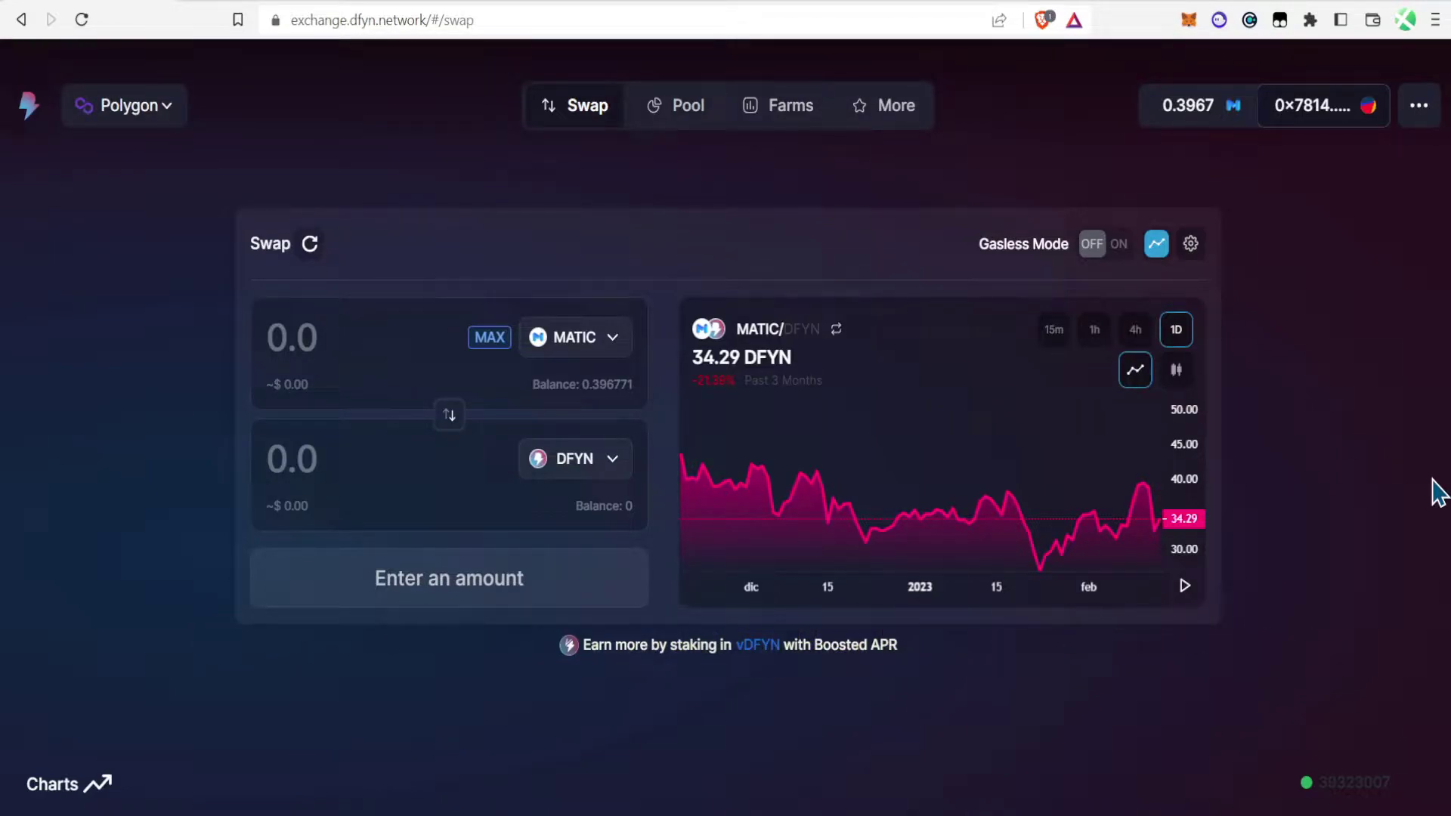
# Open the first archived USDC/ETH farm's Rewards tab, showing 4.8679 DFYN claimable
pyautogui.click(758, 112)
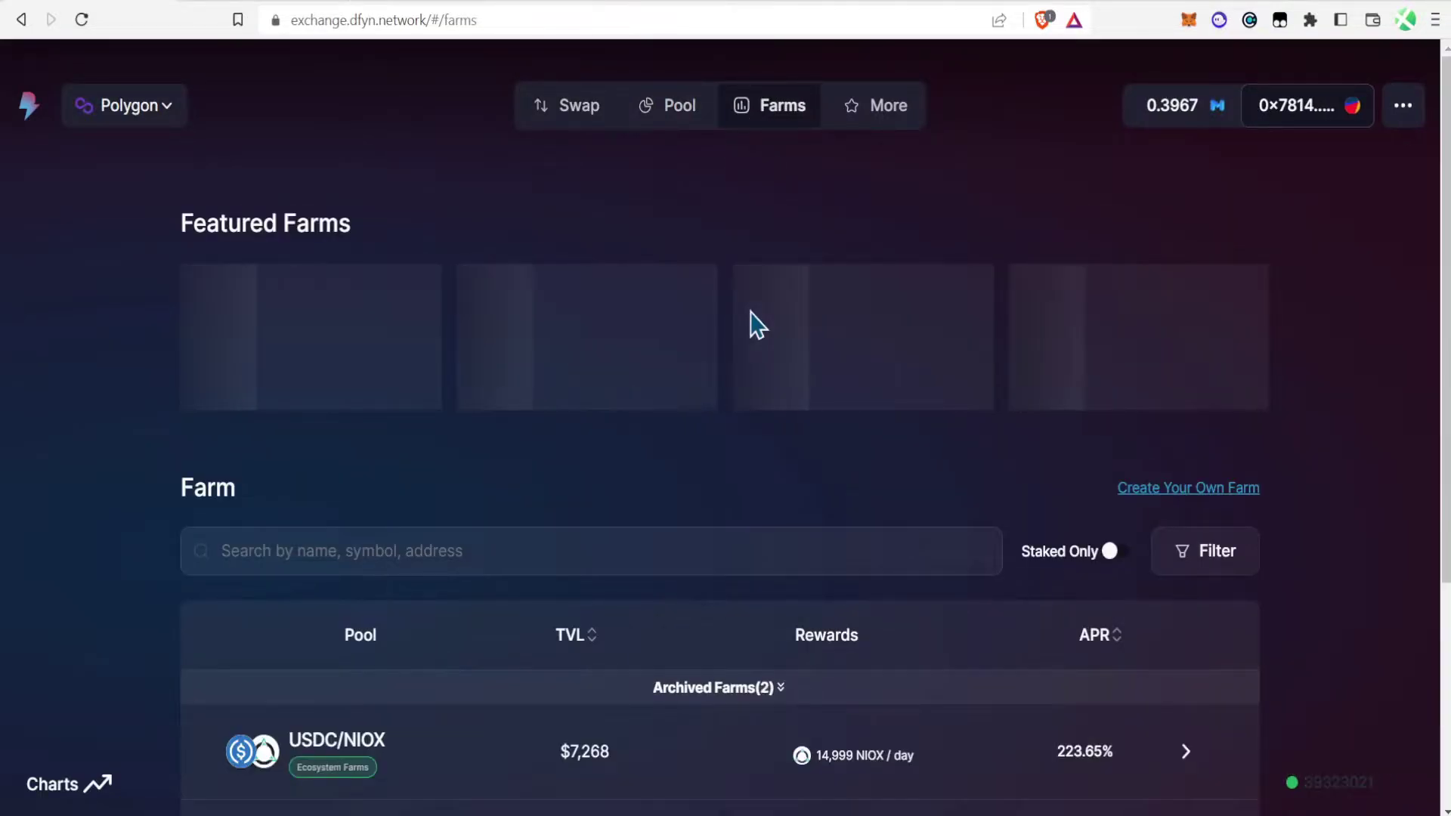
pyautogui.scroll(-5, 854, 257)
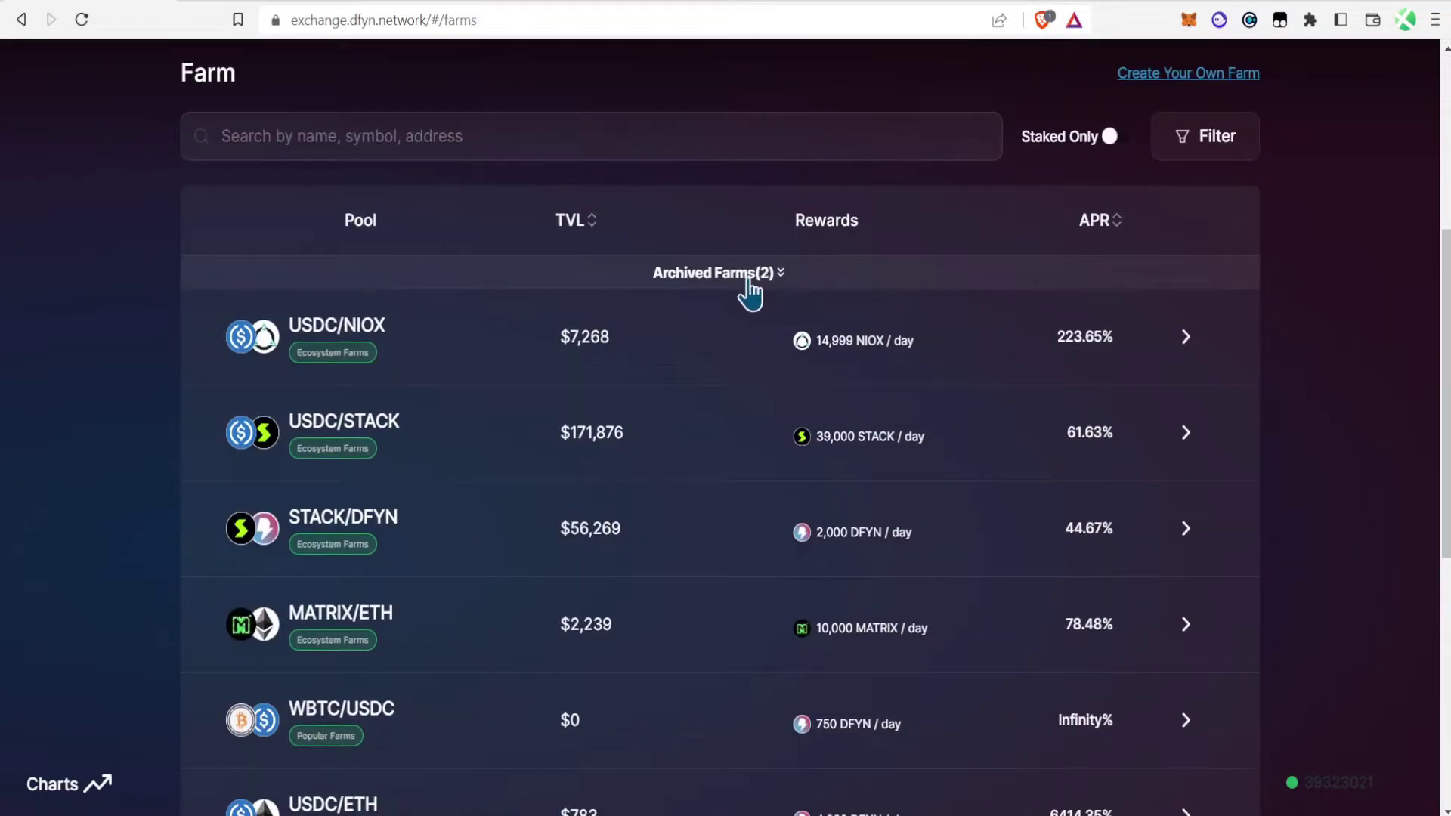
pyautogui.click(749, 280)
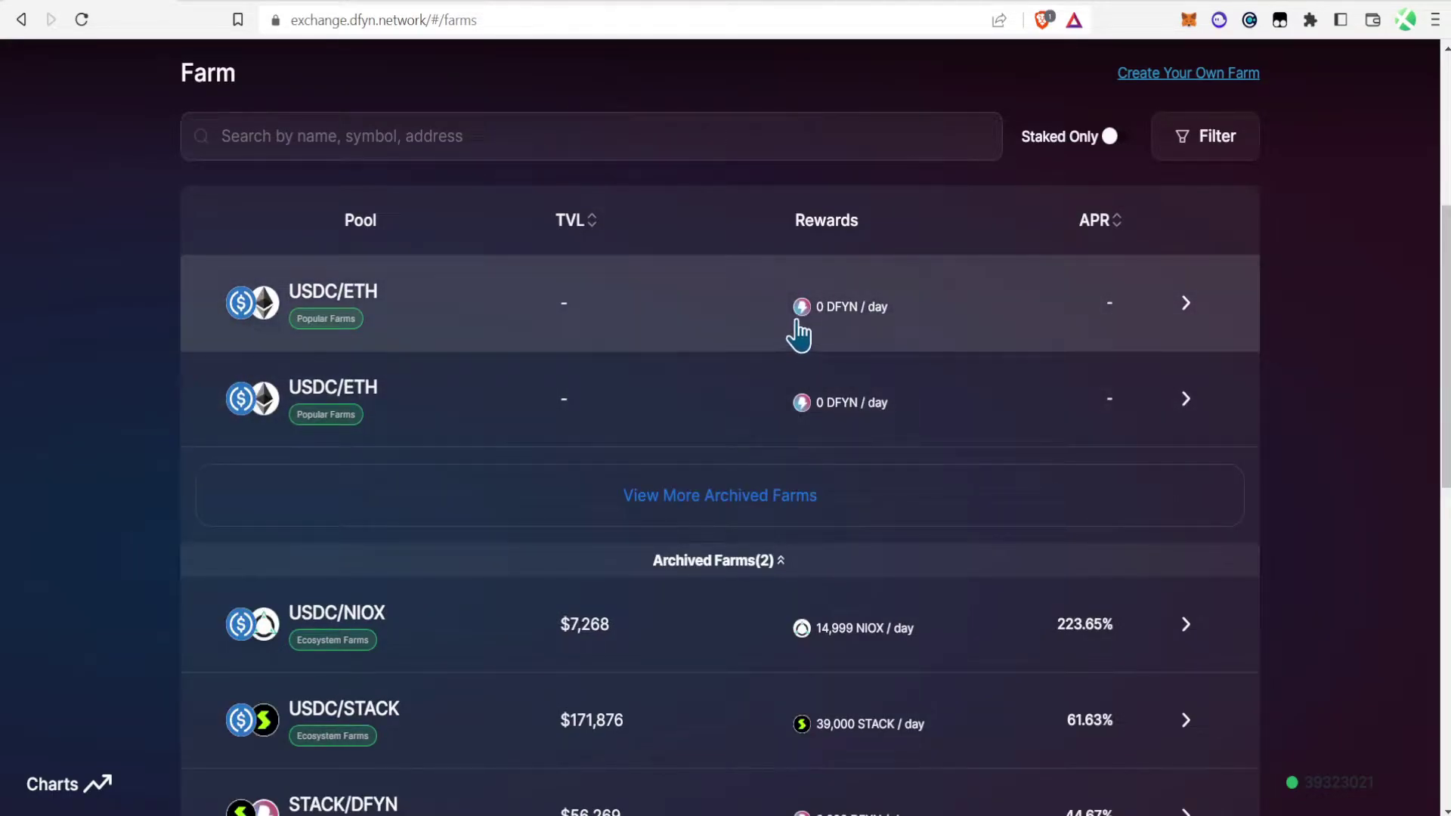
pyautogui.click(799, 333)
pyautogui.scroll(-3, 800, 334)
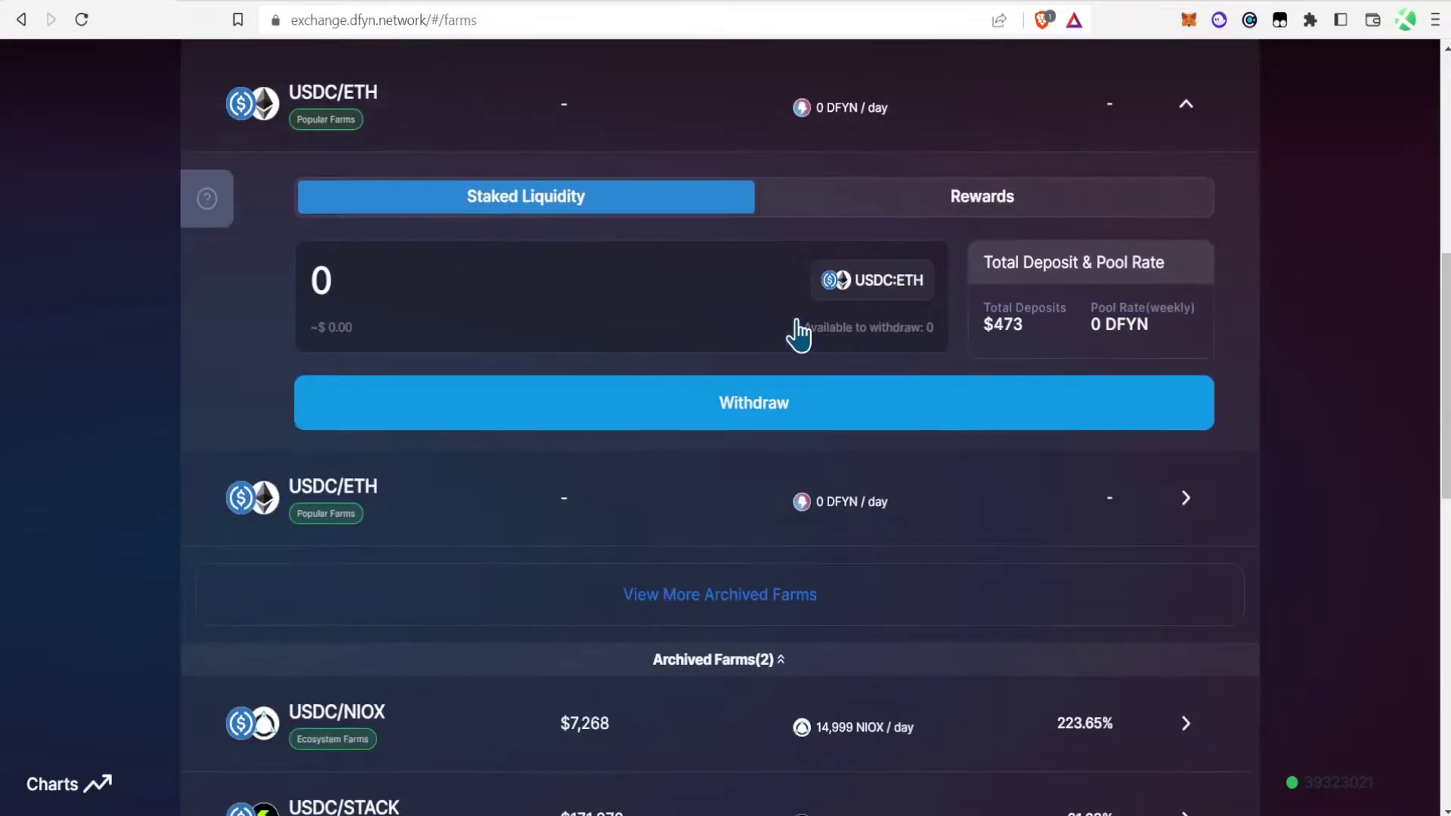
pyautogui.click(1056, 217)
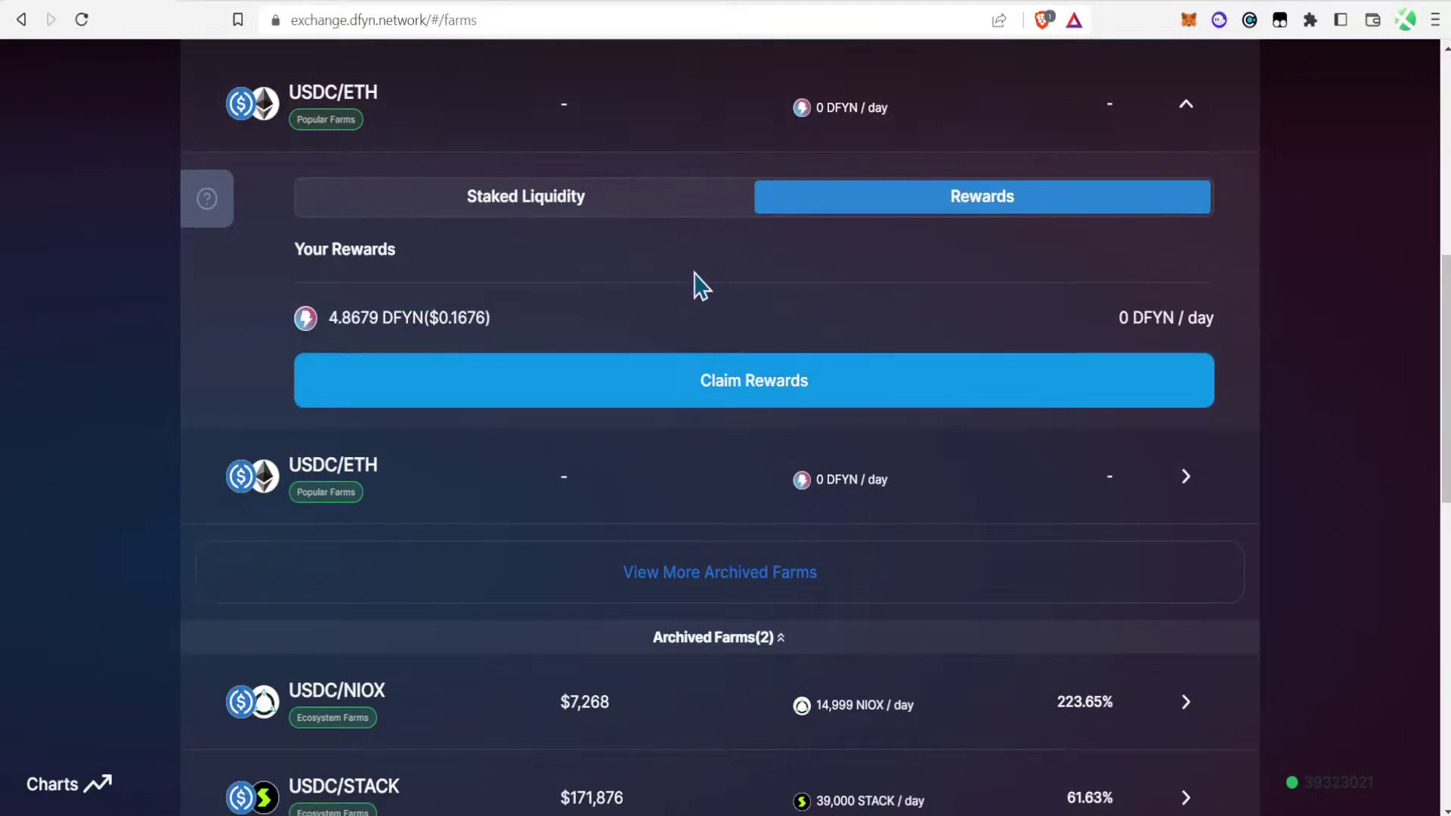
# Claim the 4.86793 DFYN rewards and approve the transaction in MetaMask
pyautogui.click(738, 395)
pyautogui.click(743, 517)
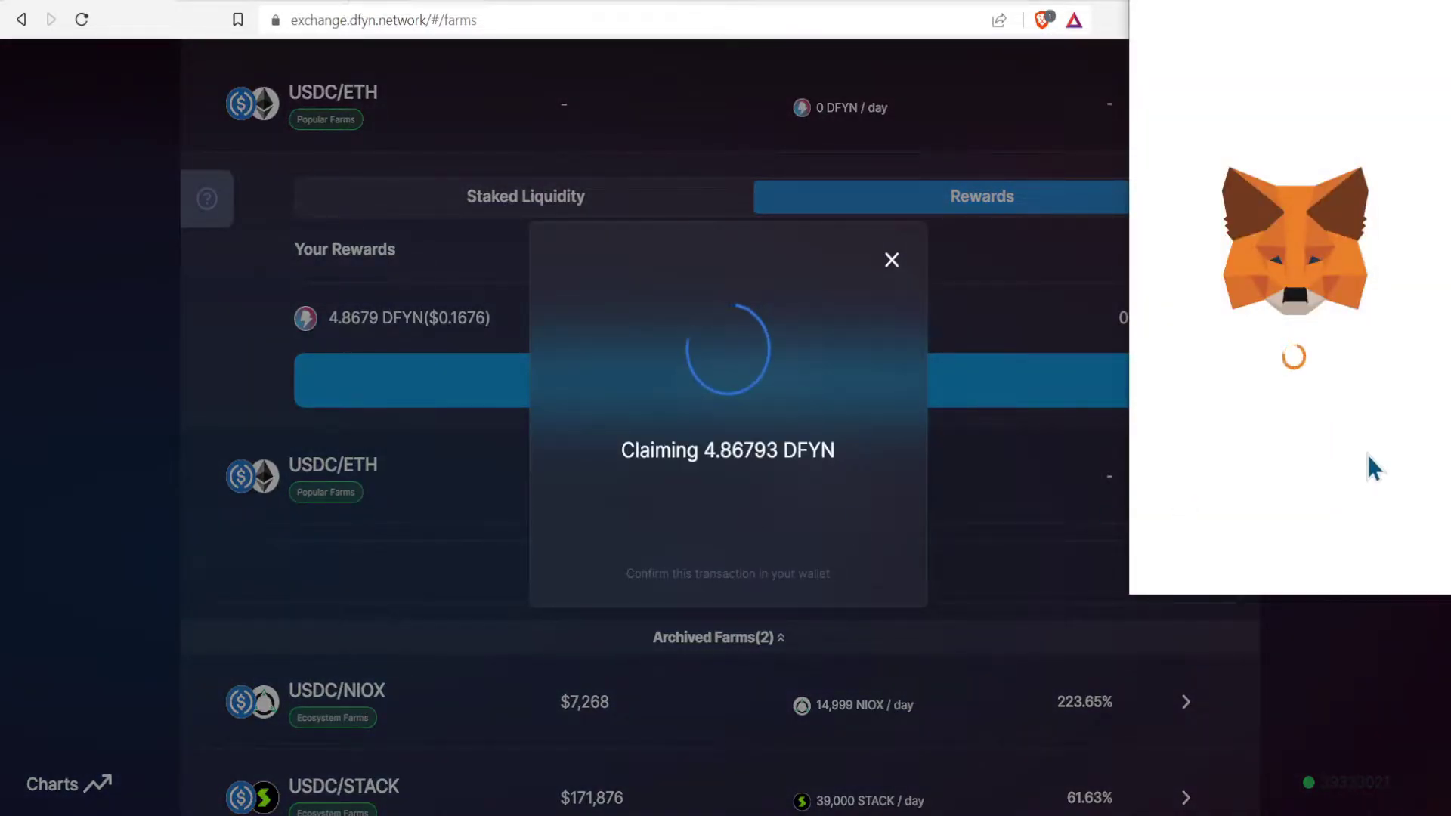
pyautogui.scroll(-2, 1389, 495)
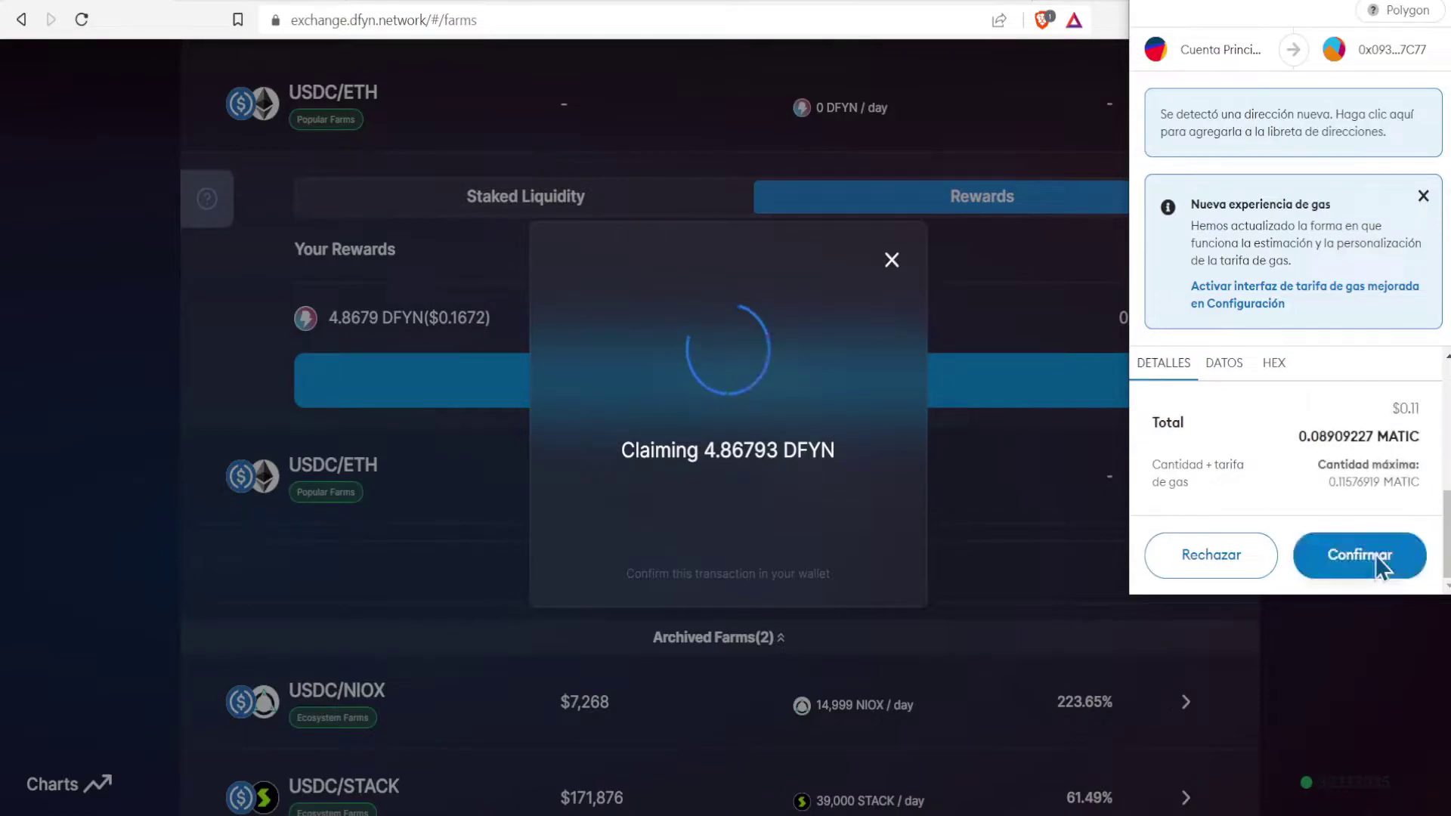
pyautogui.click(1374, 558)
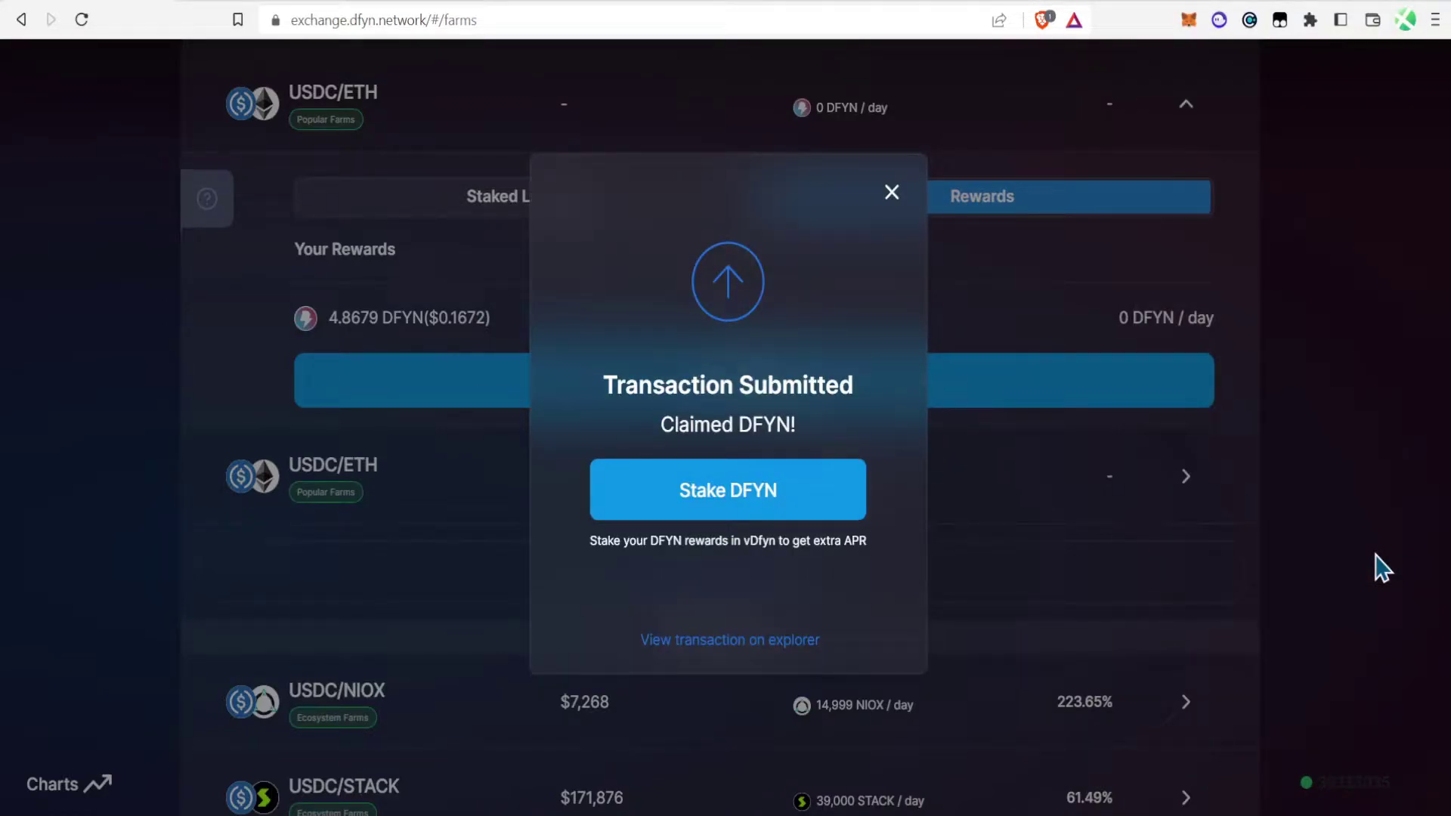
pyautogui.click(888, 195)
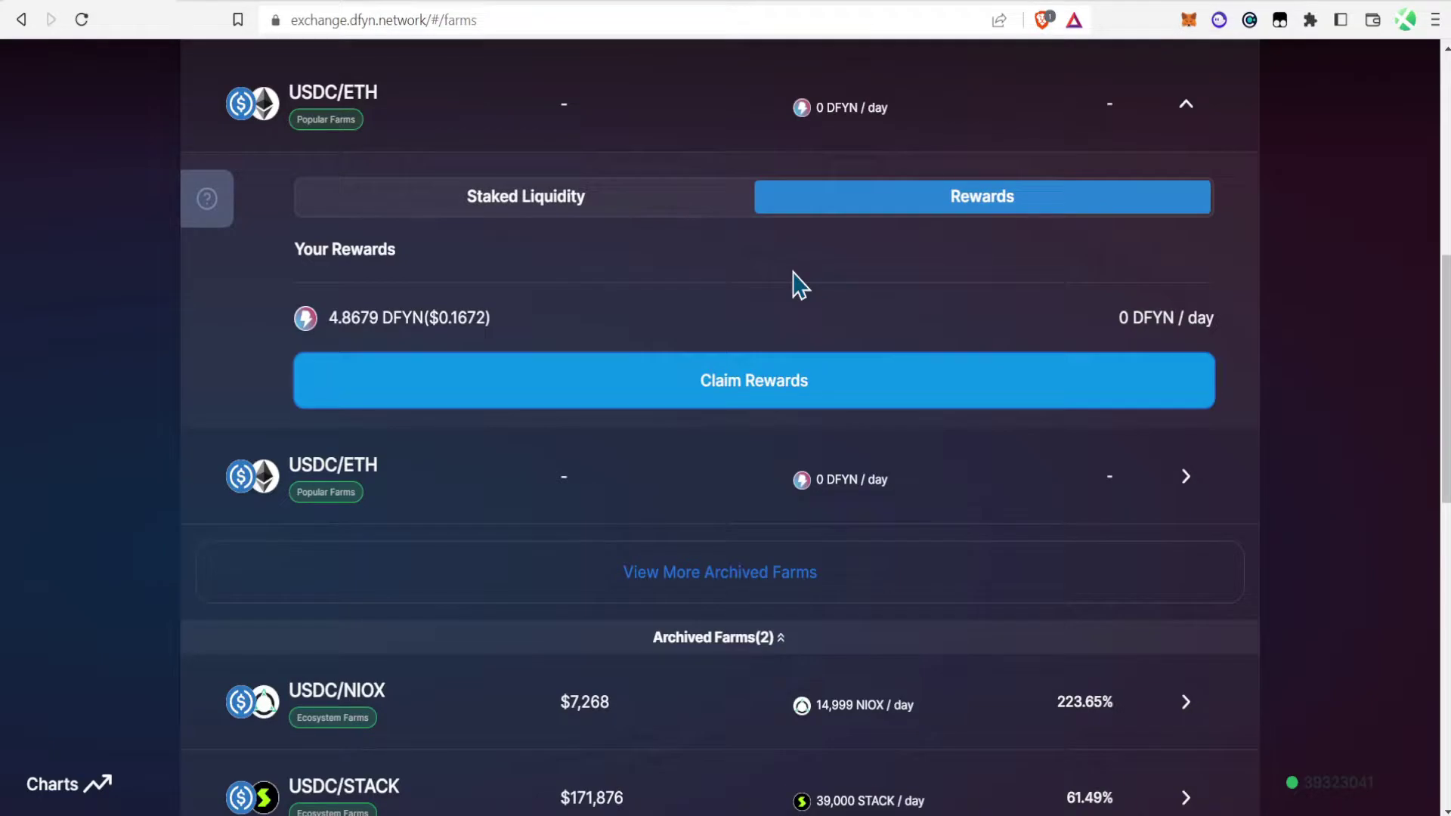
# Expand the second archived USDC/ETH farm to see its staked liquidity
pyautogui.scroll(4, 794, 285)
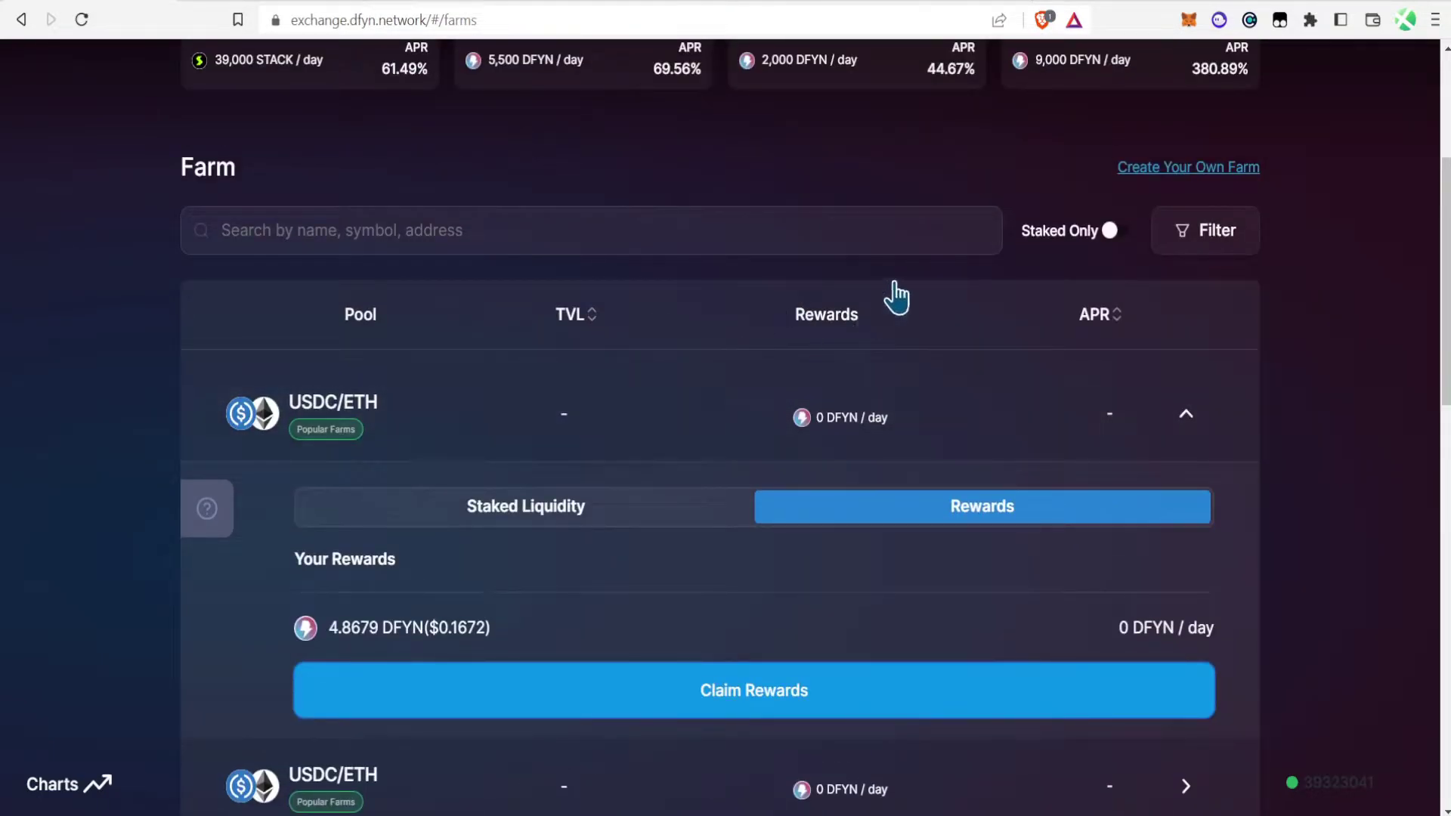
pyautogui.scroll(-5, 812, 355)
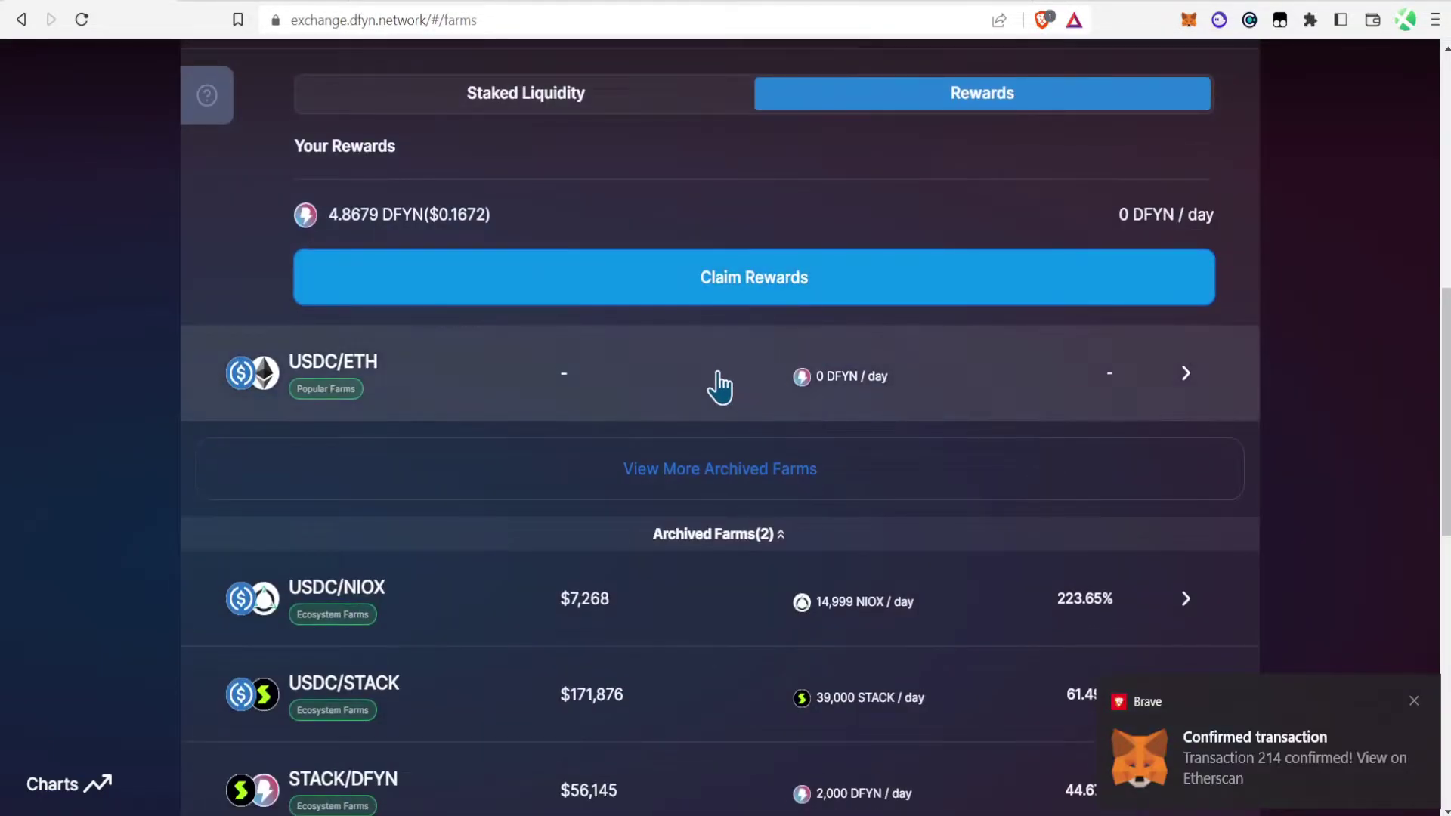
pyautogui.click(719, 385)
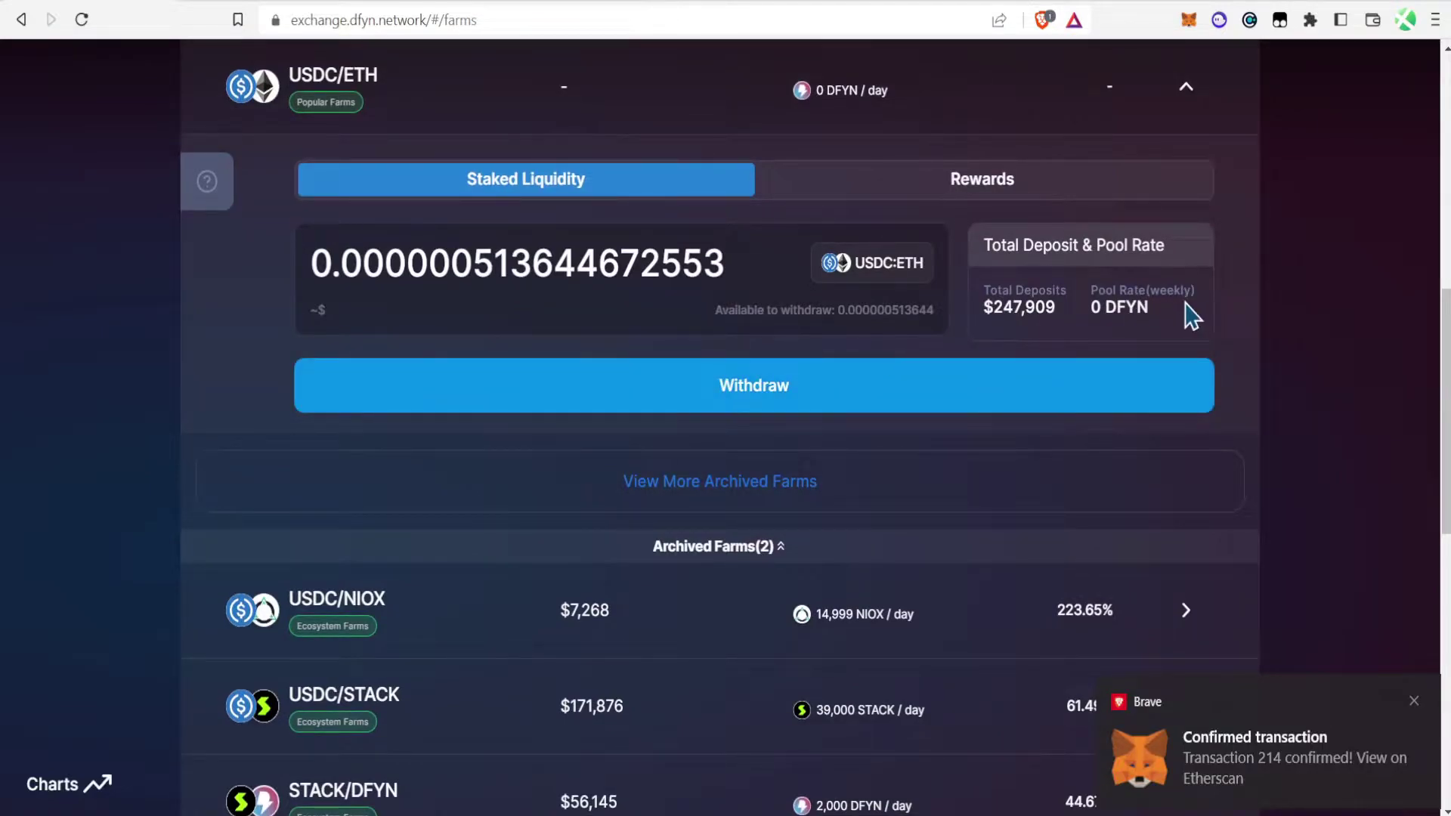
# Withdraw the staked USDC/ETH LP tokens with Withdraw & Claim and approve in MetaMask
pyautogui.scroll(1, 1186, 314)
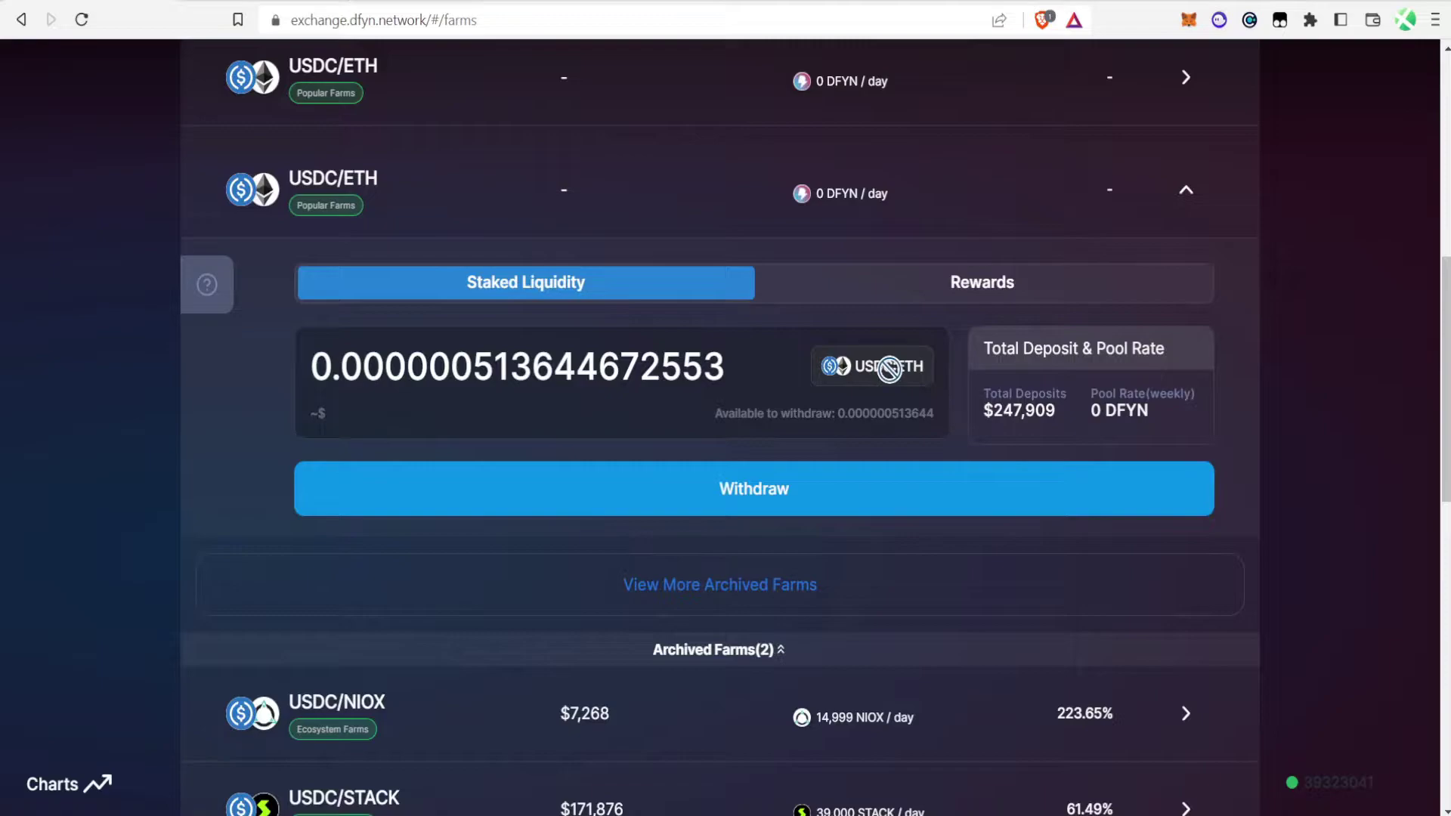
pyautogui.click(808, 490)
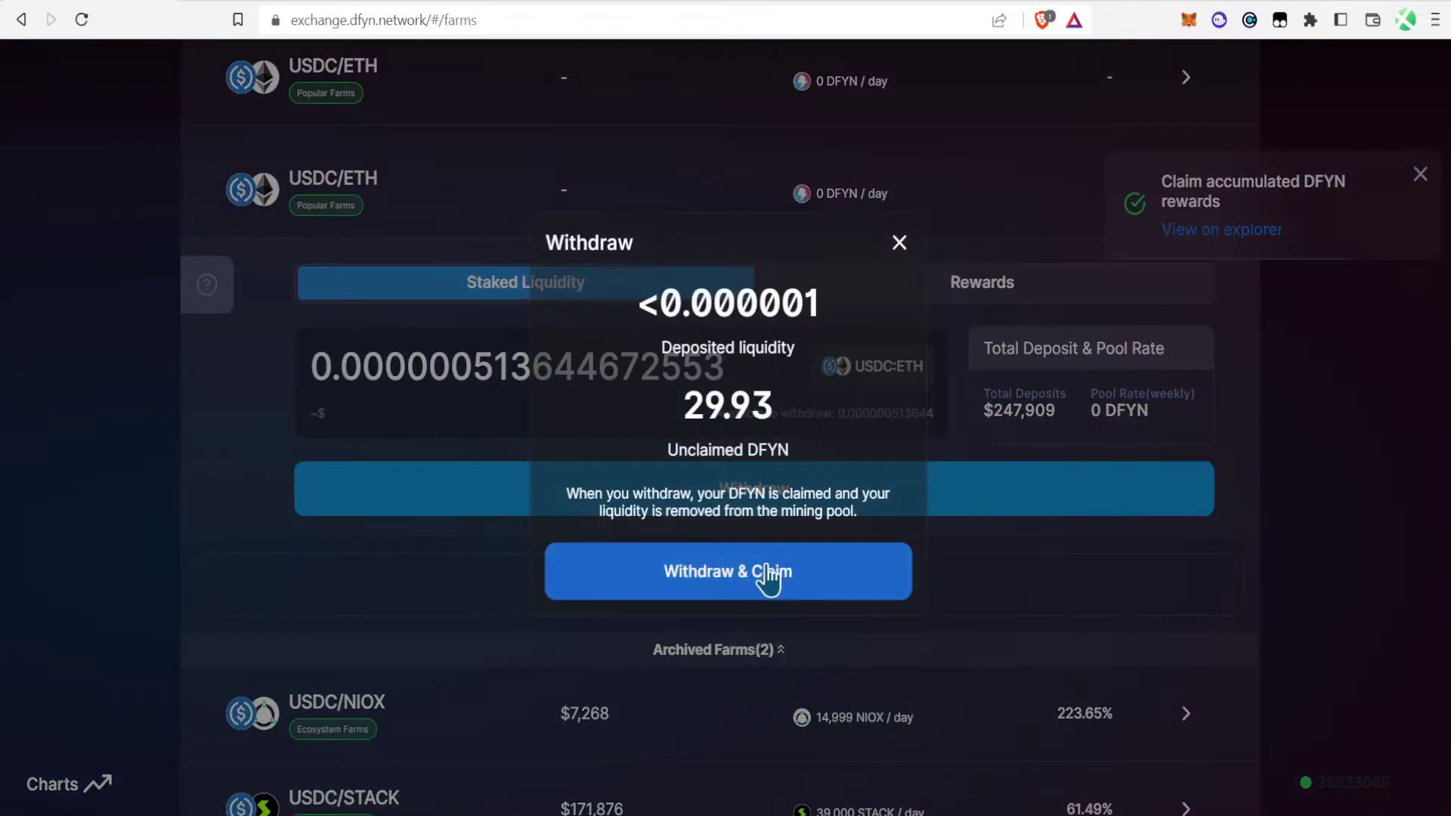
pyautogui.click(766, 575)
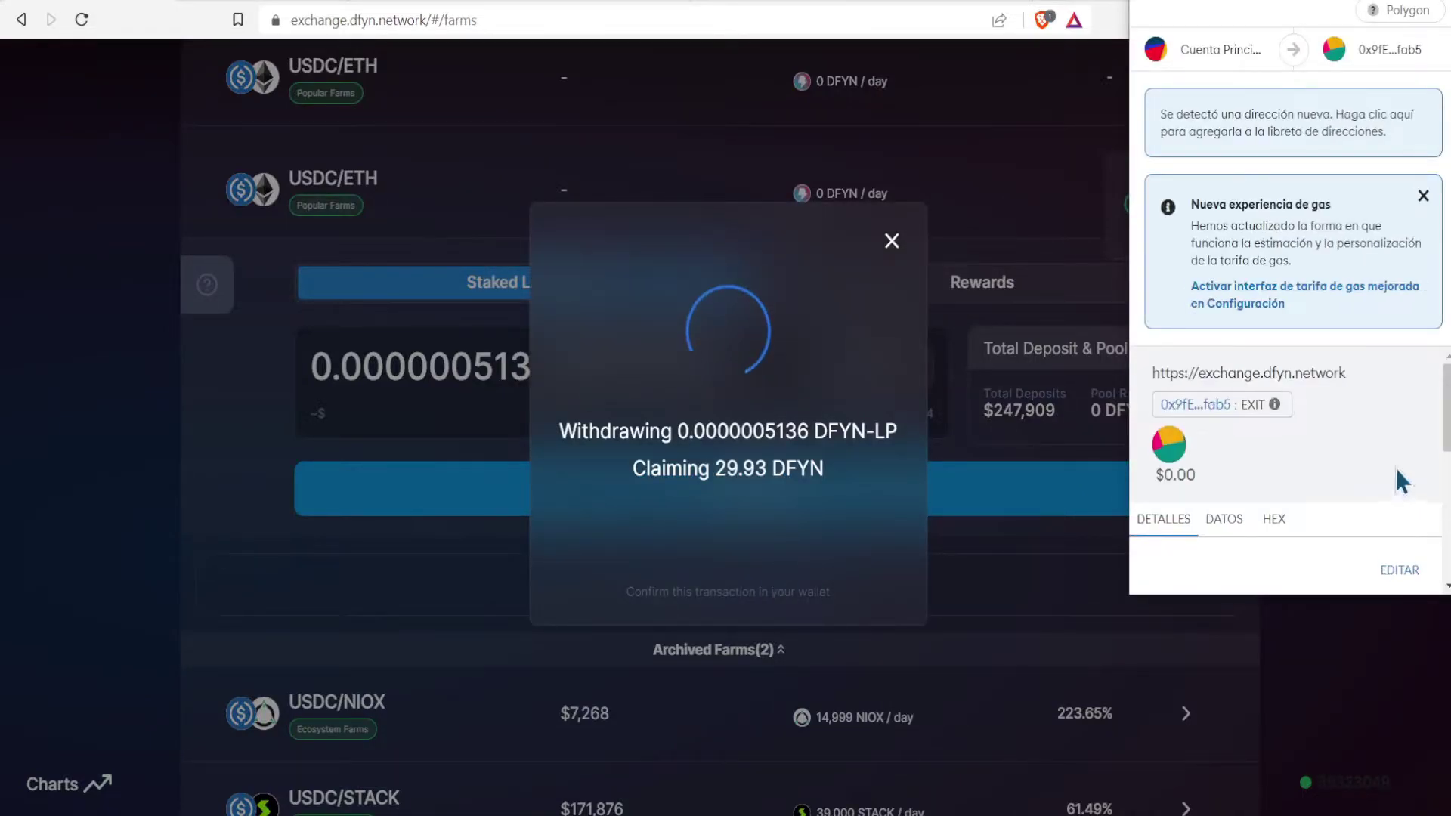
pyautogui.scroll(-3, 1391, 488)
pyautogui.click(1347, 579)
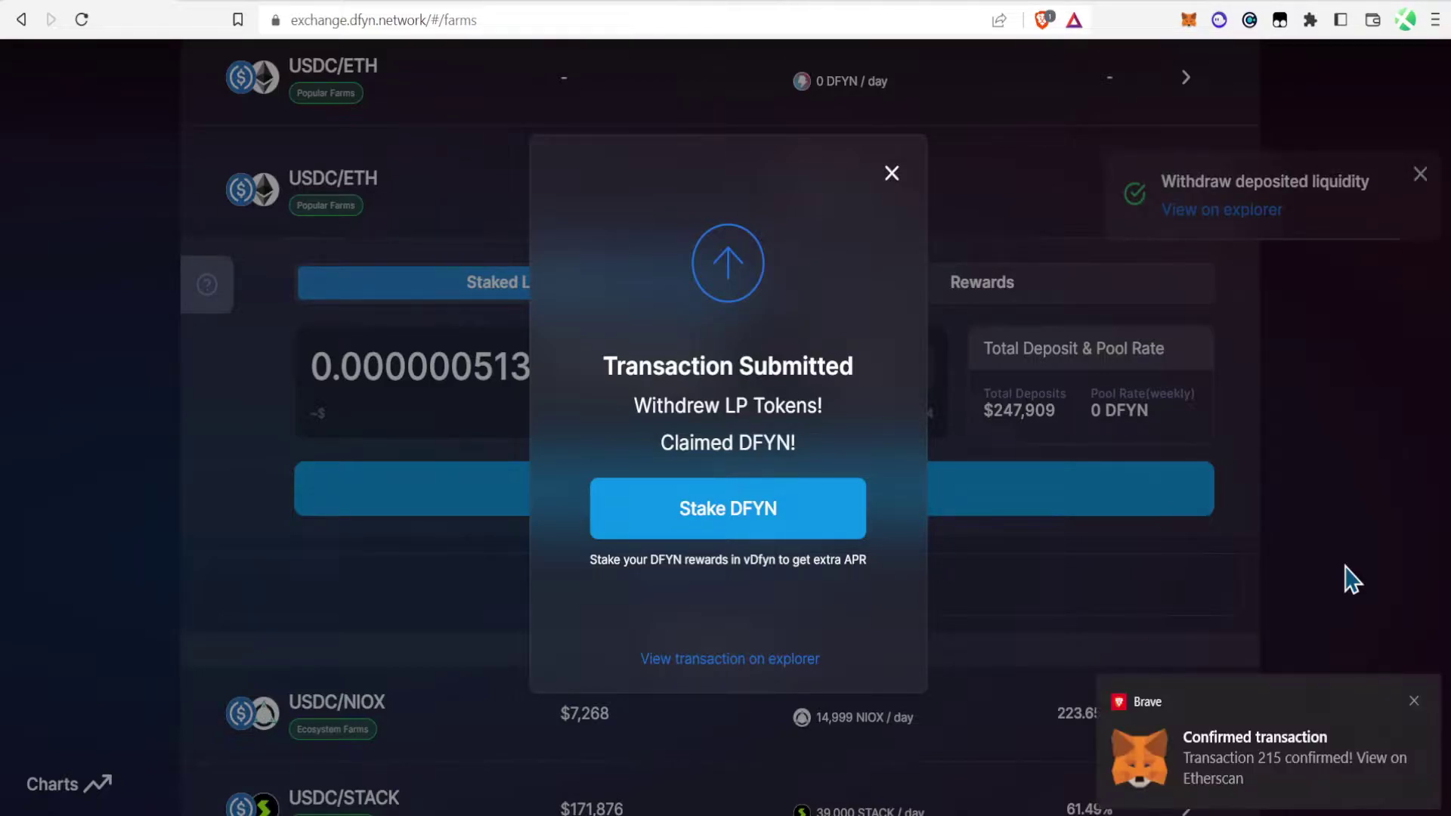
pyautogui.click(891, 176)
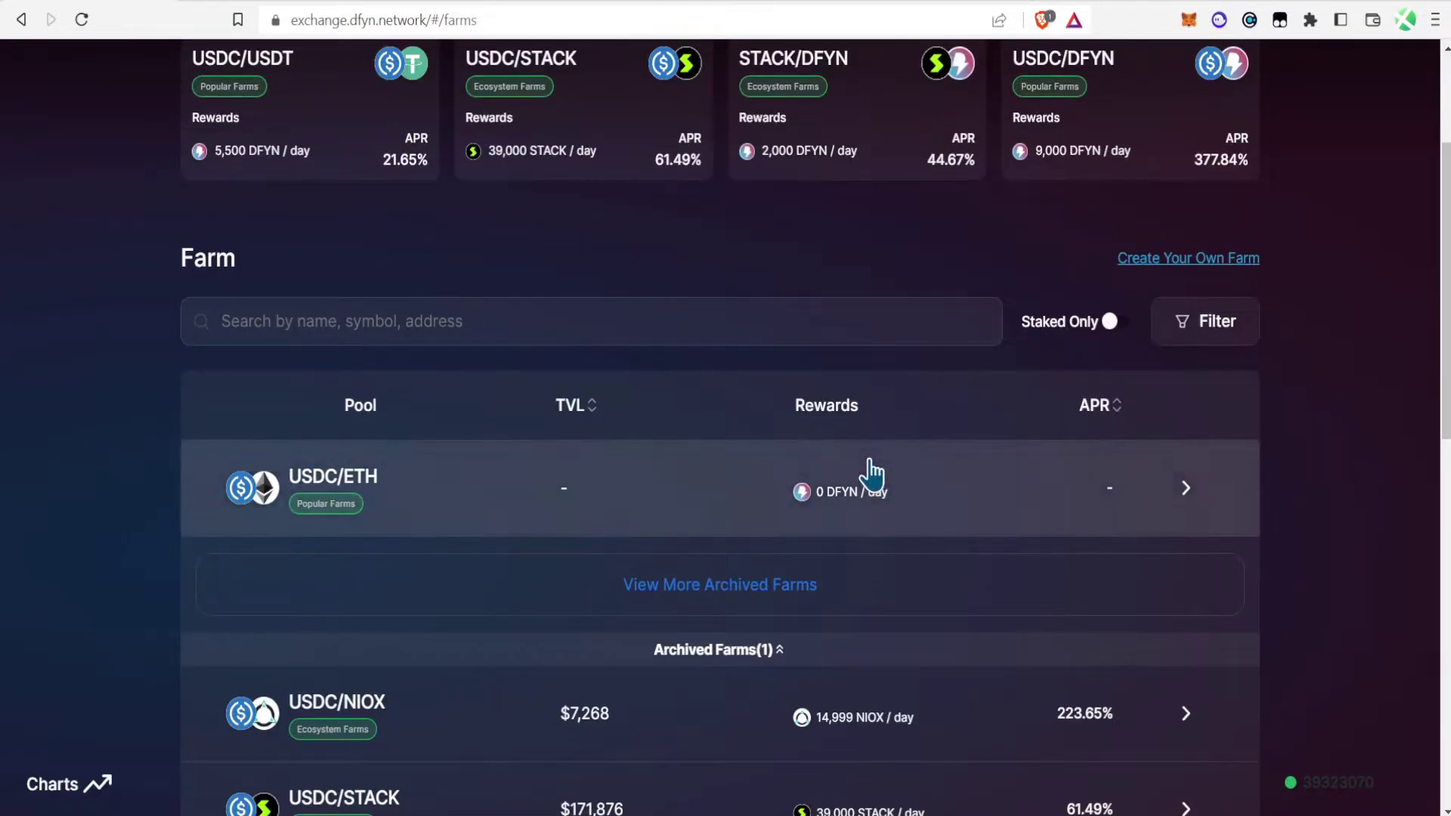
# Filter farms by 'eth' and expand the active USDC/ETH farm with $912 TVL
pyautogui.scroll(3, 879, 390)
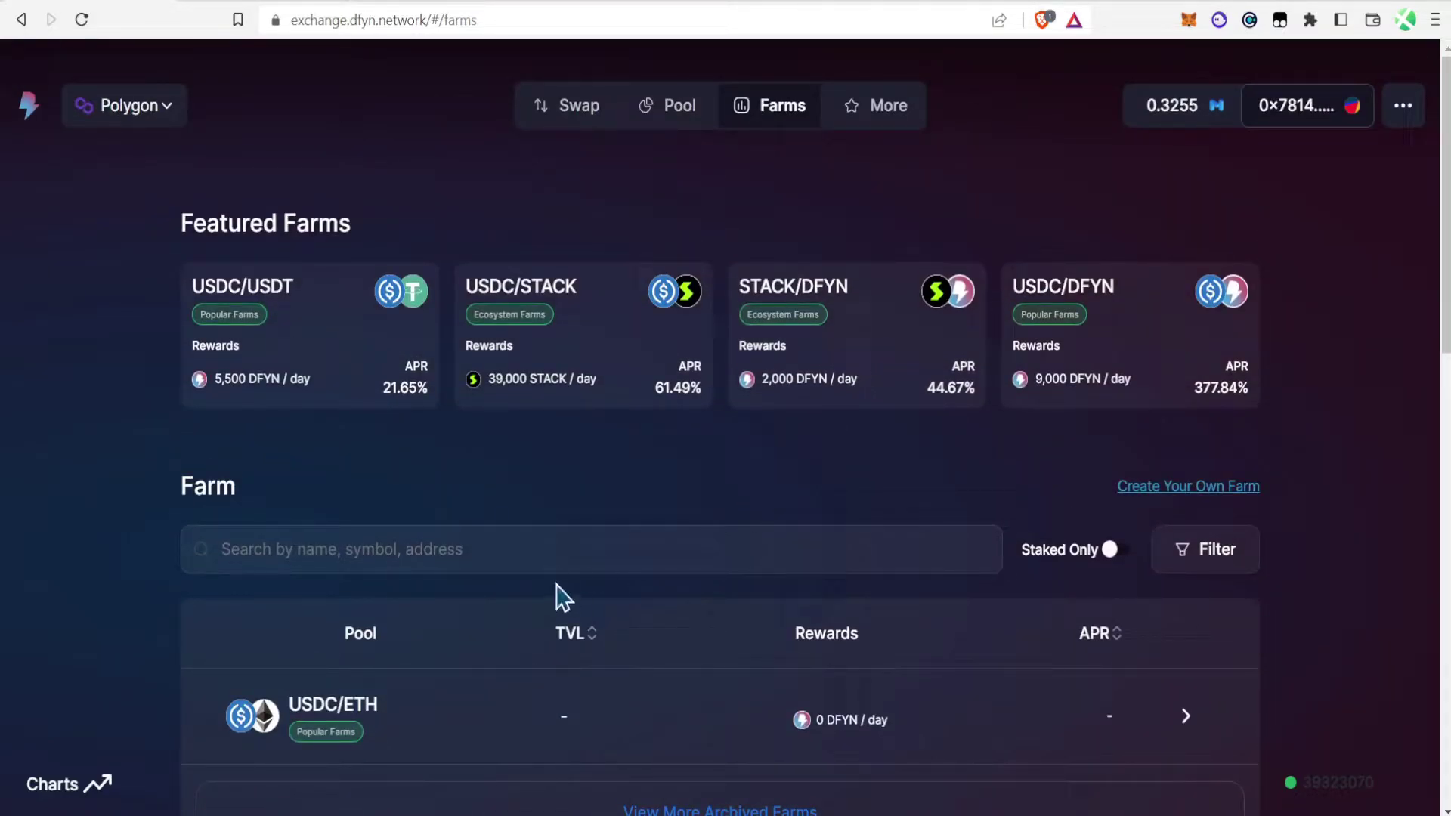
pyautogui.scroll(-5, 305, 238)
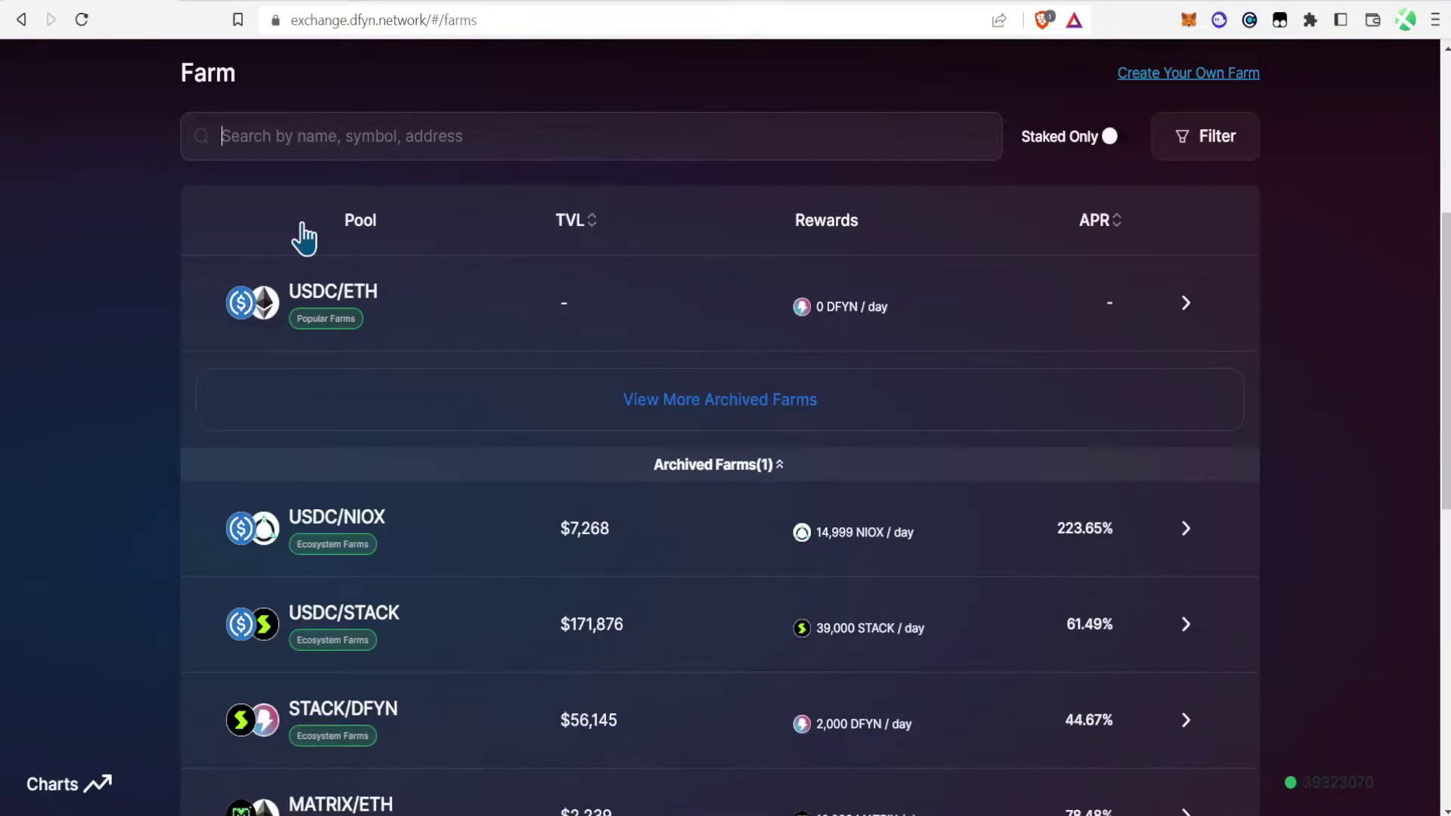
pyautogui.write('eth')
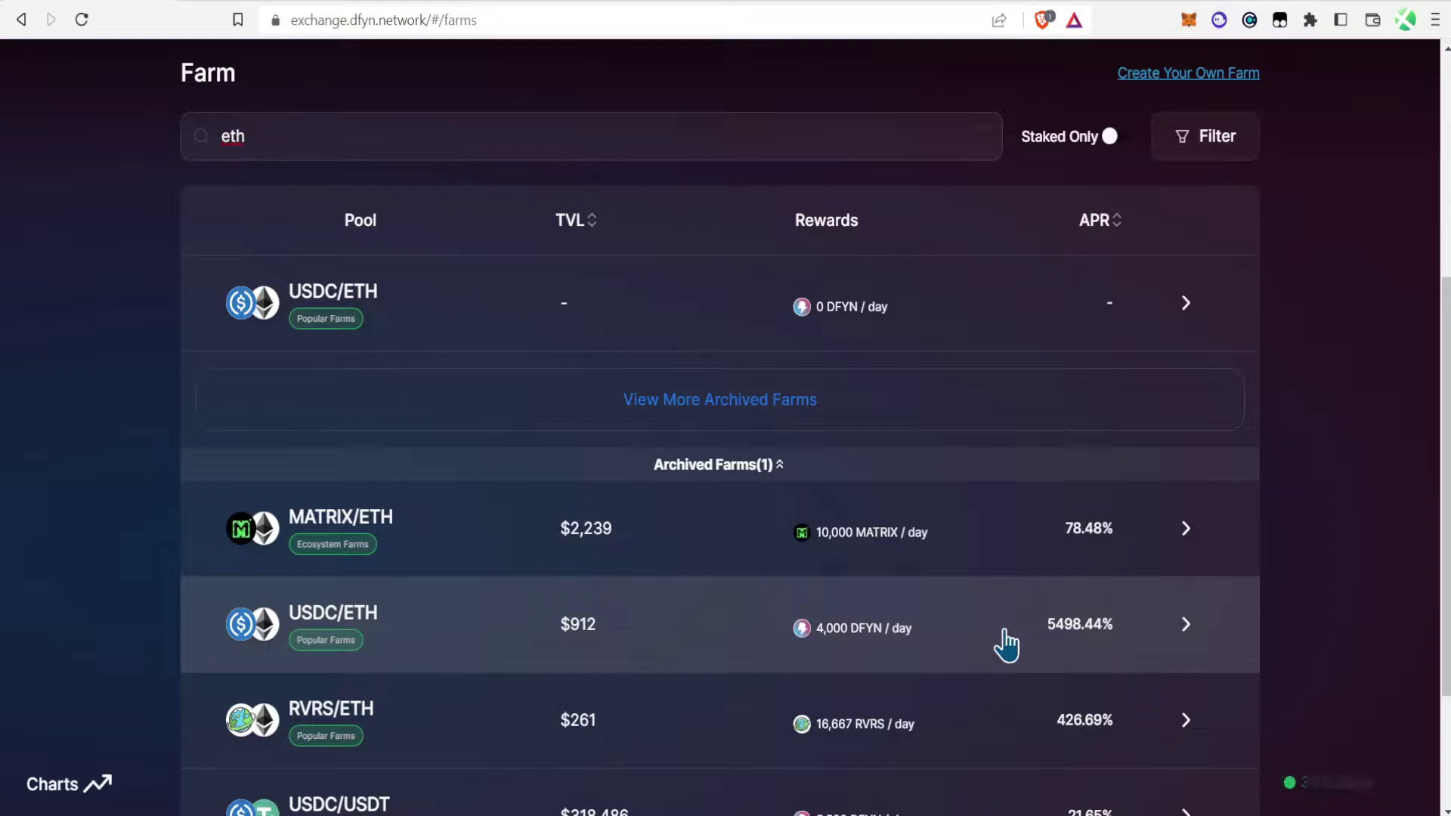
pyautogui.click(639, 650)
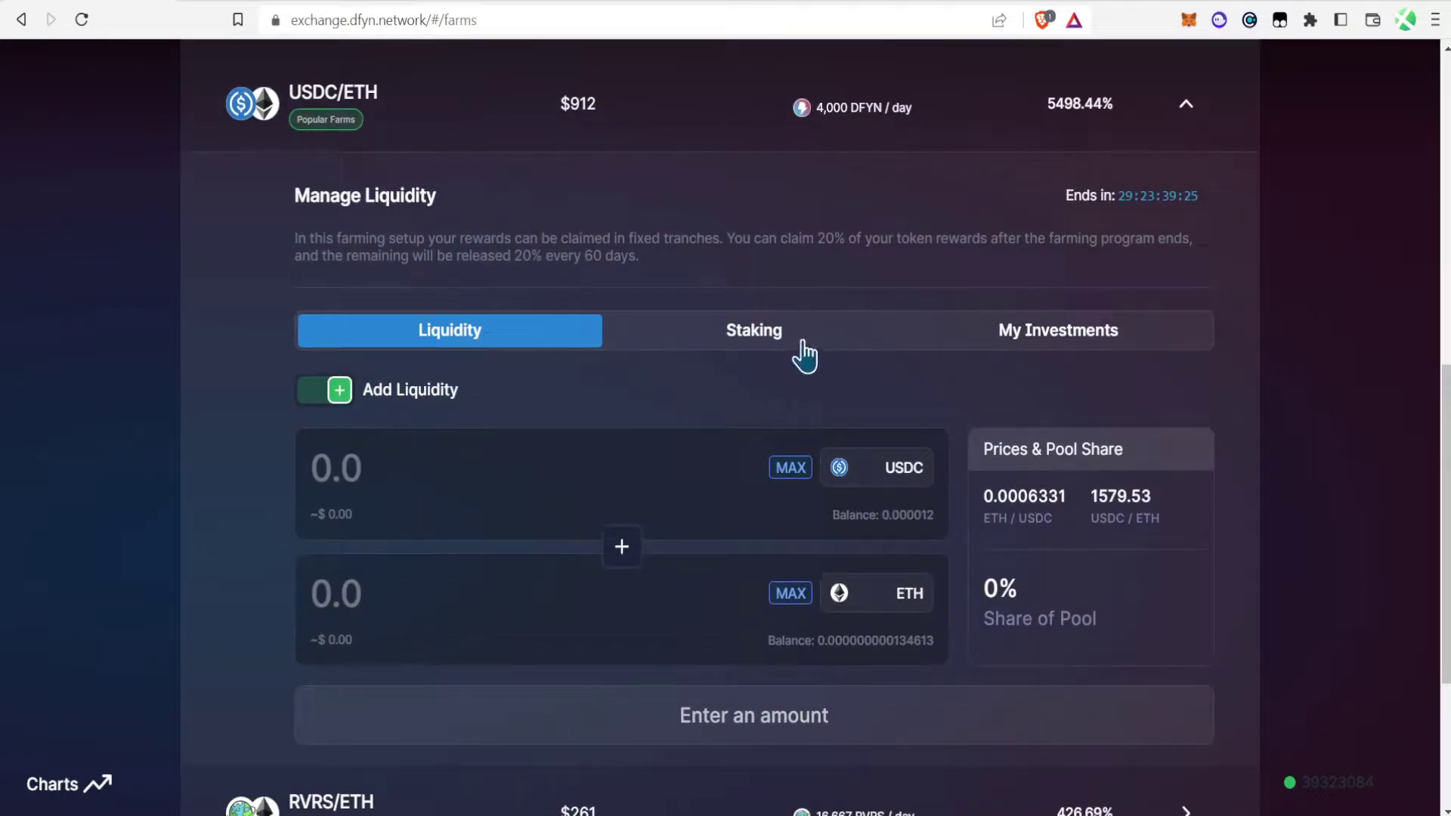
# Enter the MAX LP amount in Staking and sign the LP token approval
pyautogui.click(803, 341)
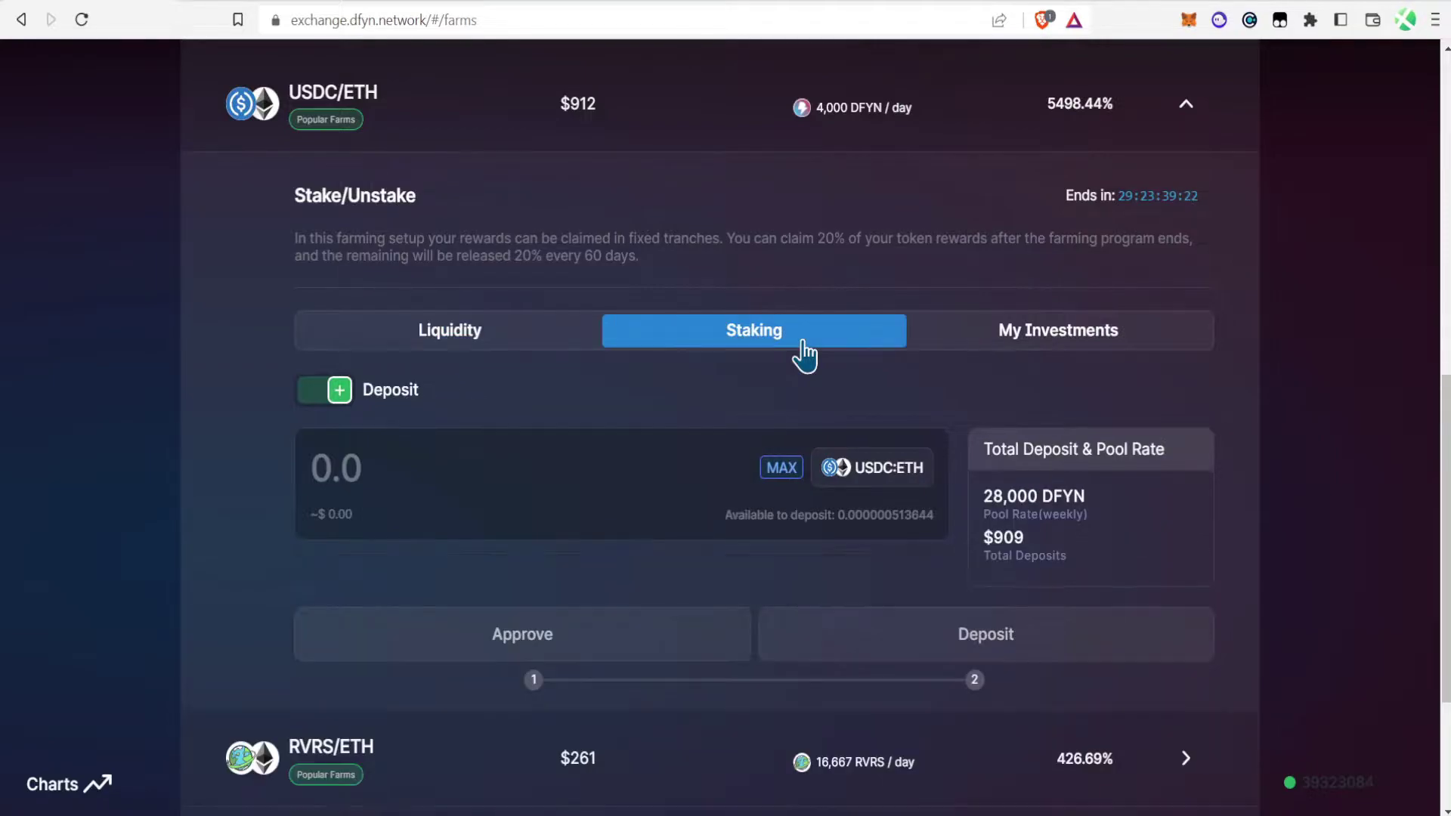
pyautogui.click(786, 466)
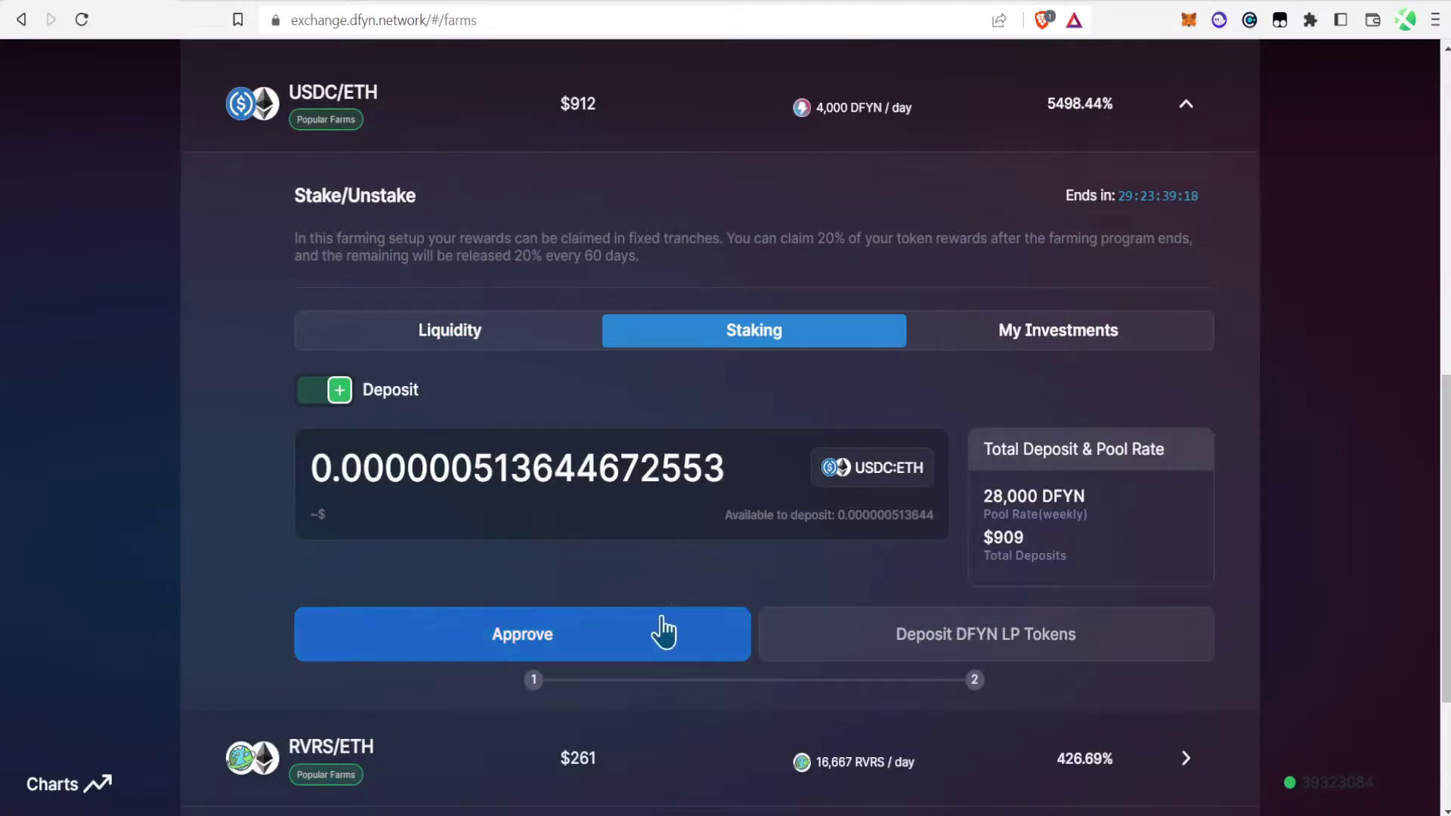
pyautogui.click(649, 652)
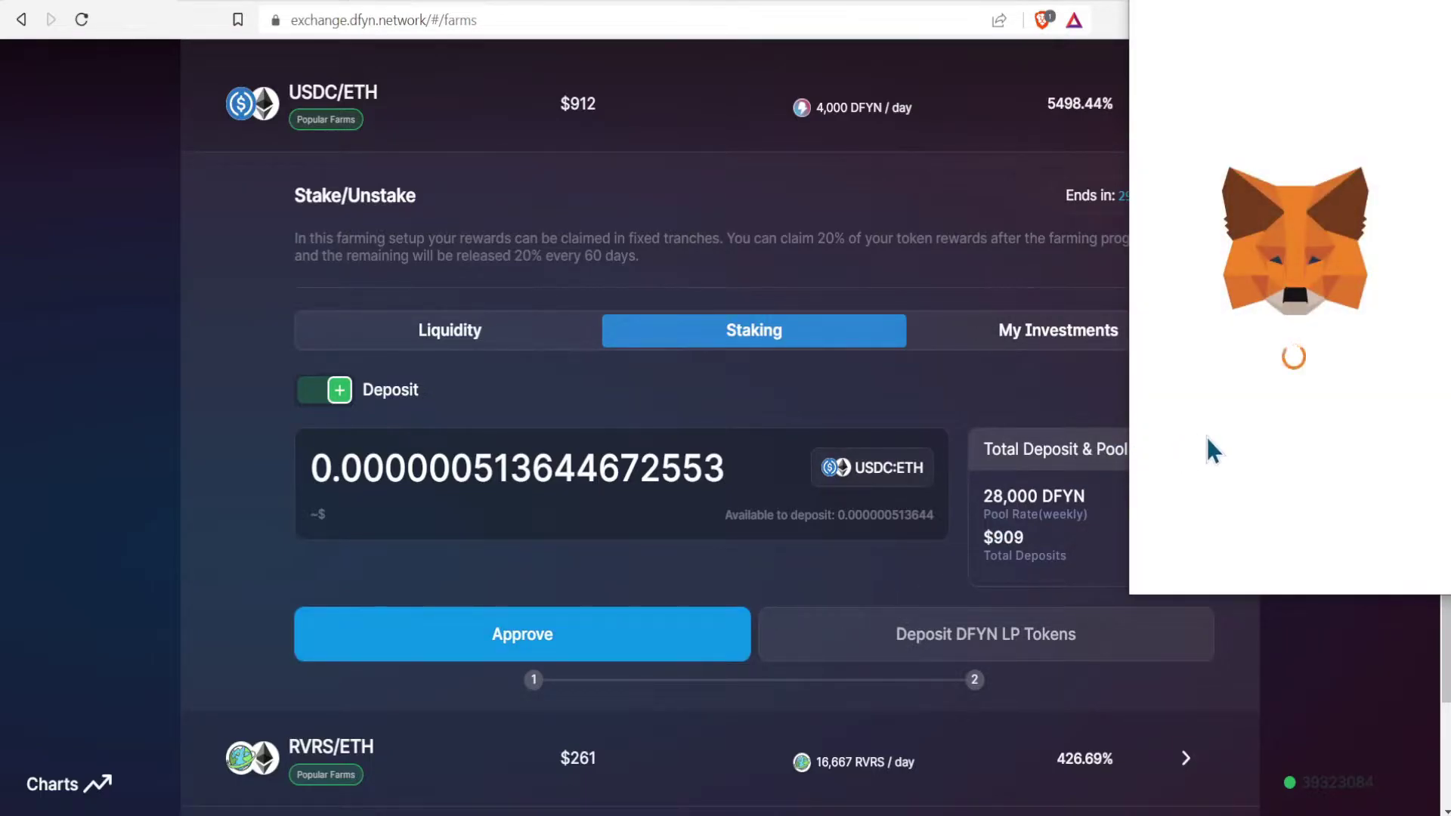
pyautogui.scroll(-1, 1327, 555)
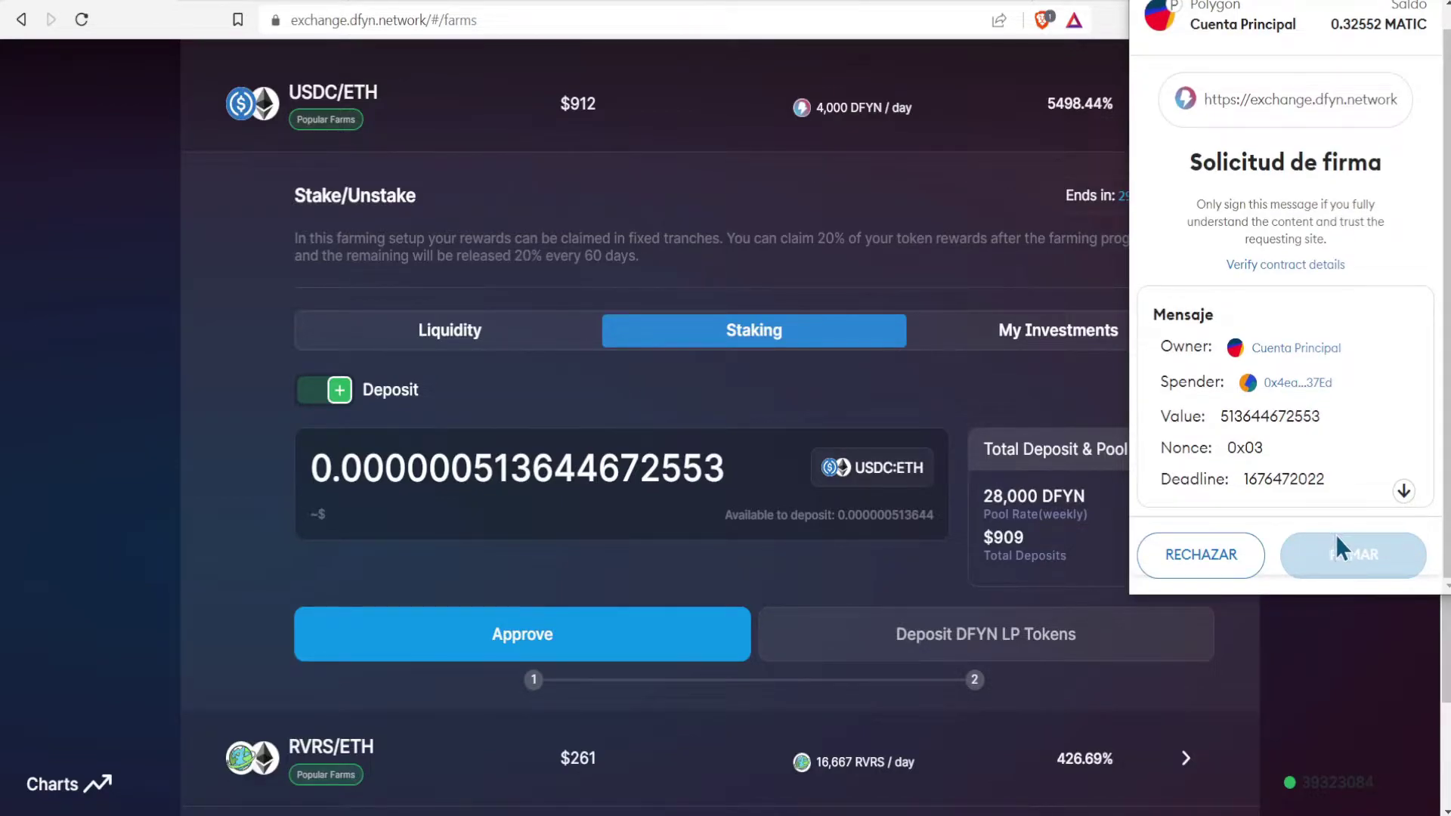
pyautogui.click(1403, 491)
pyautogui.click(1354, 556)
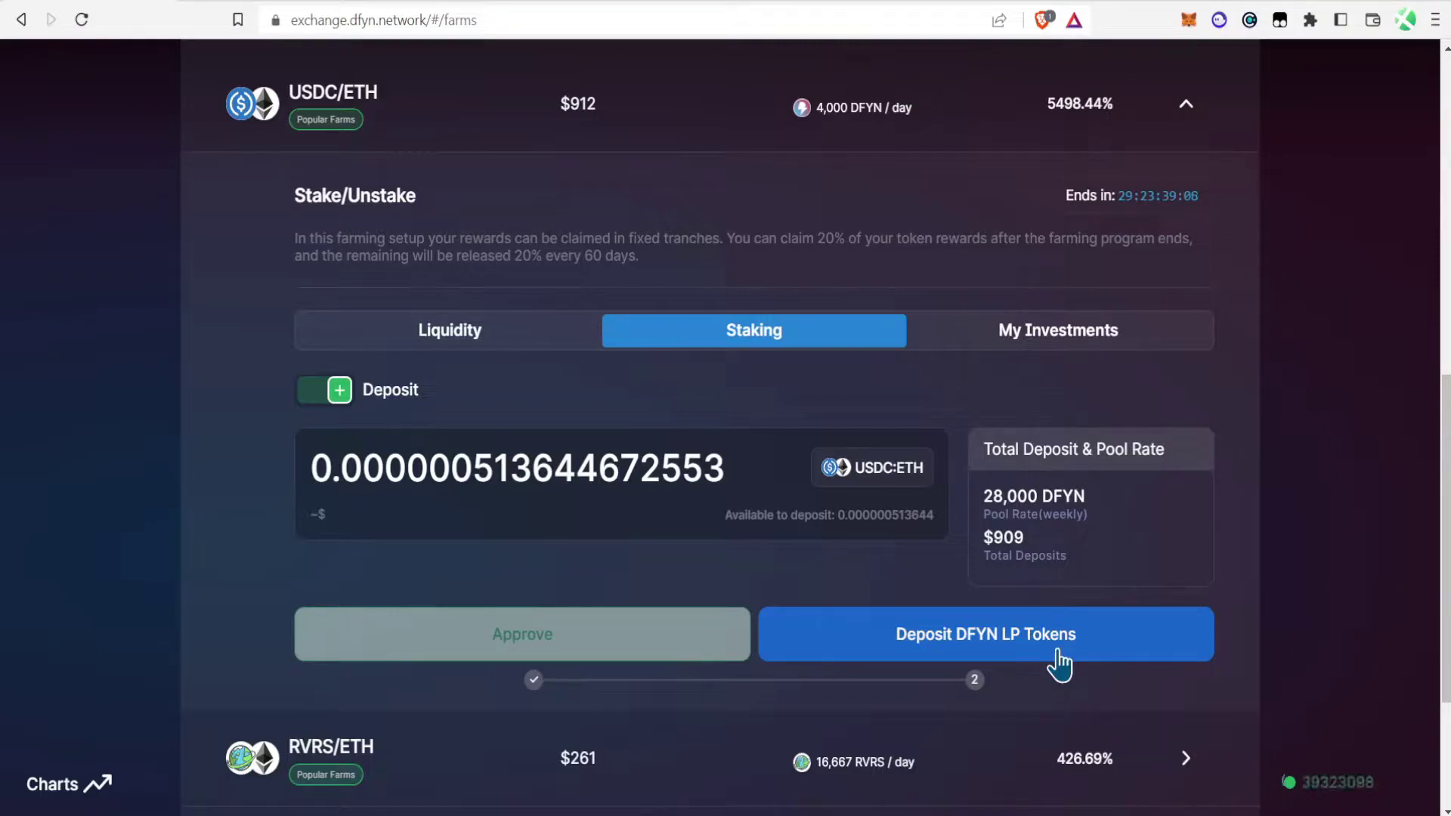
# Deposit the 0.000000513644672553 USDC:ETH LP tokens into the farm and confirm in MetaMask
pyautogui.click(975, 647)
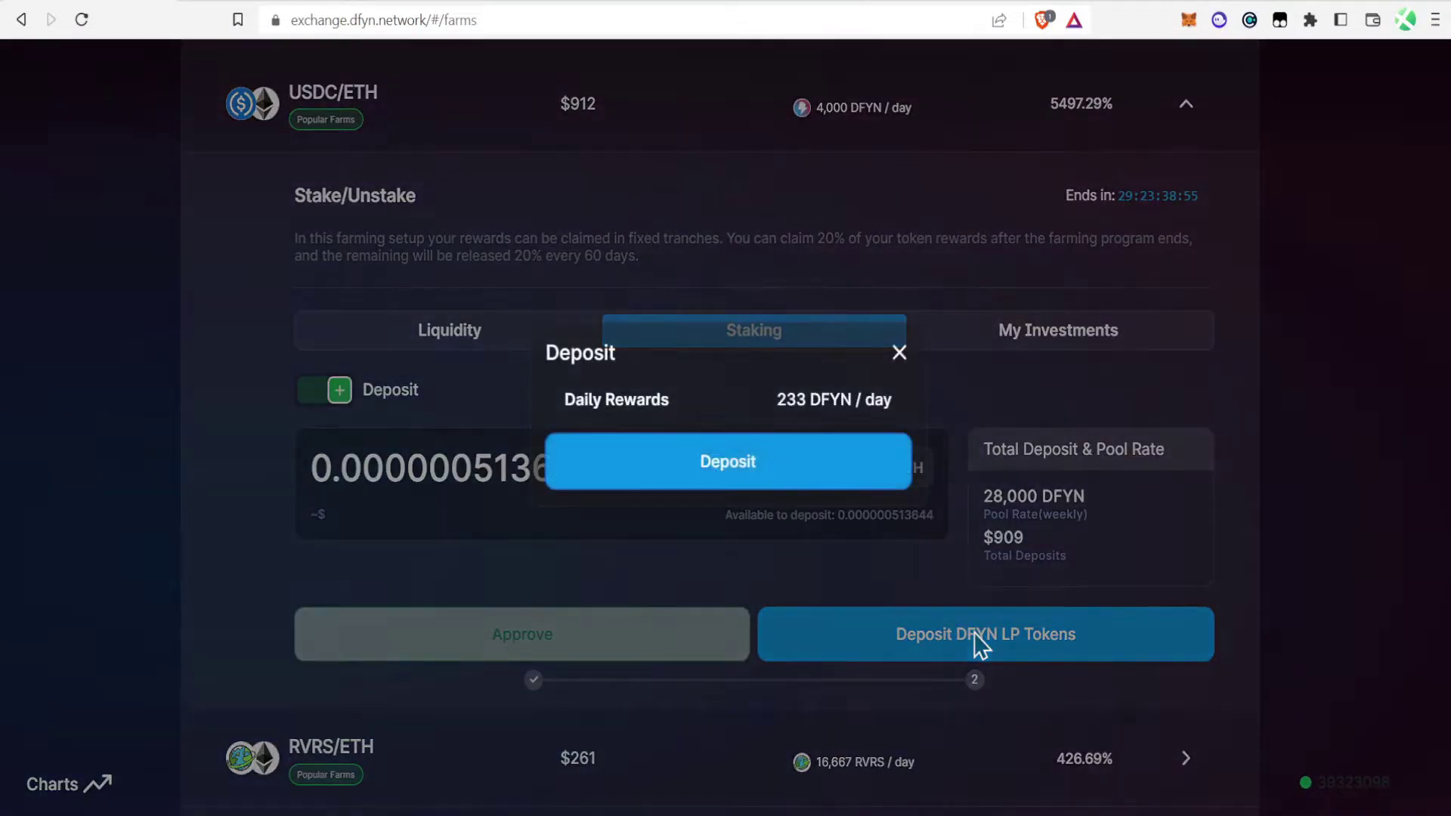
pyautogui.click(697, 465)
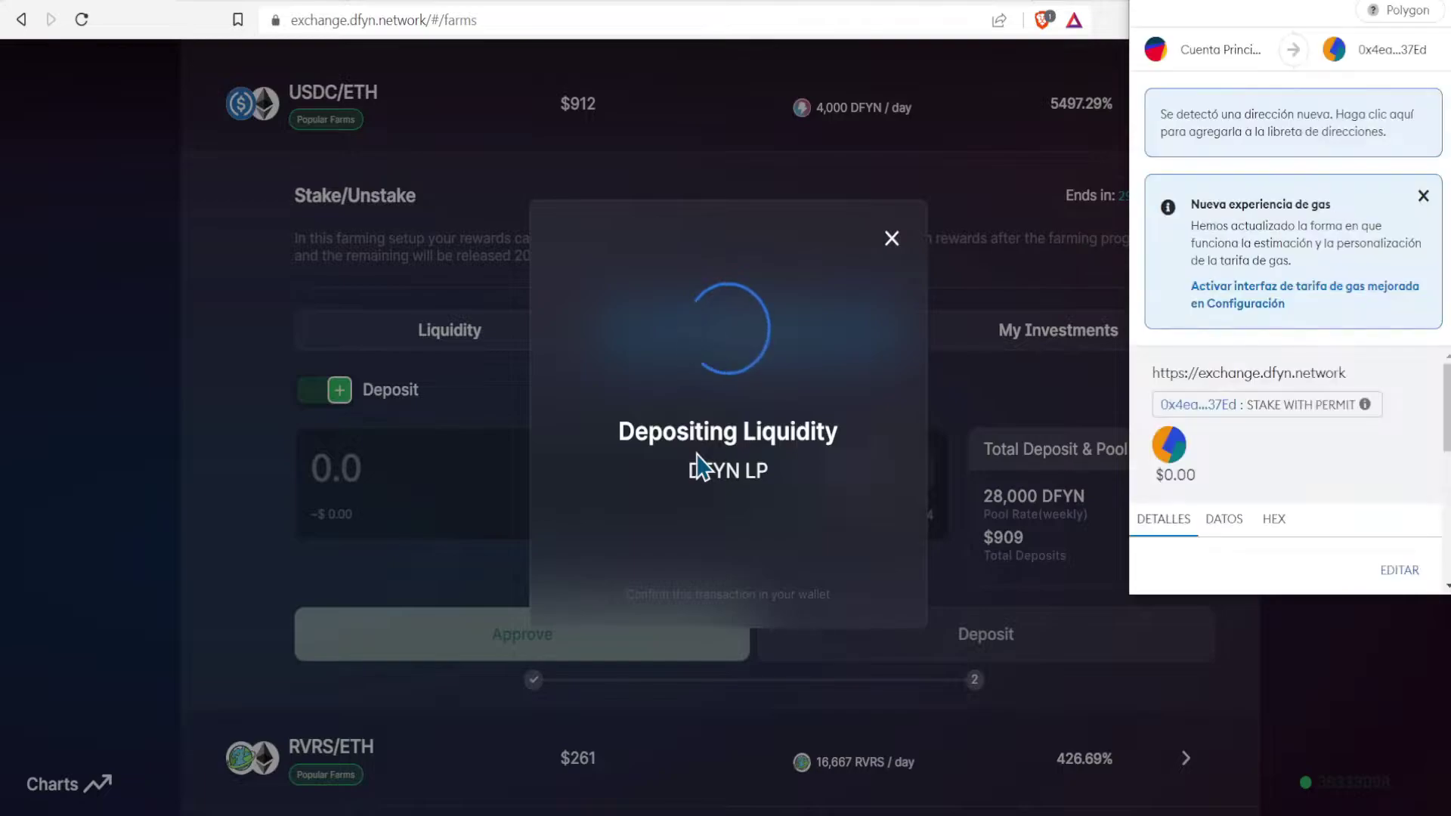
pyautogui.scroll(-5, 1393, 453)
pyautogui.click(1315, 563)
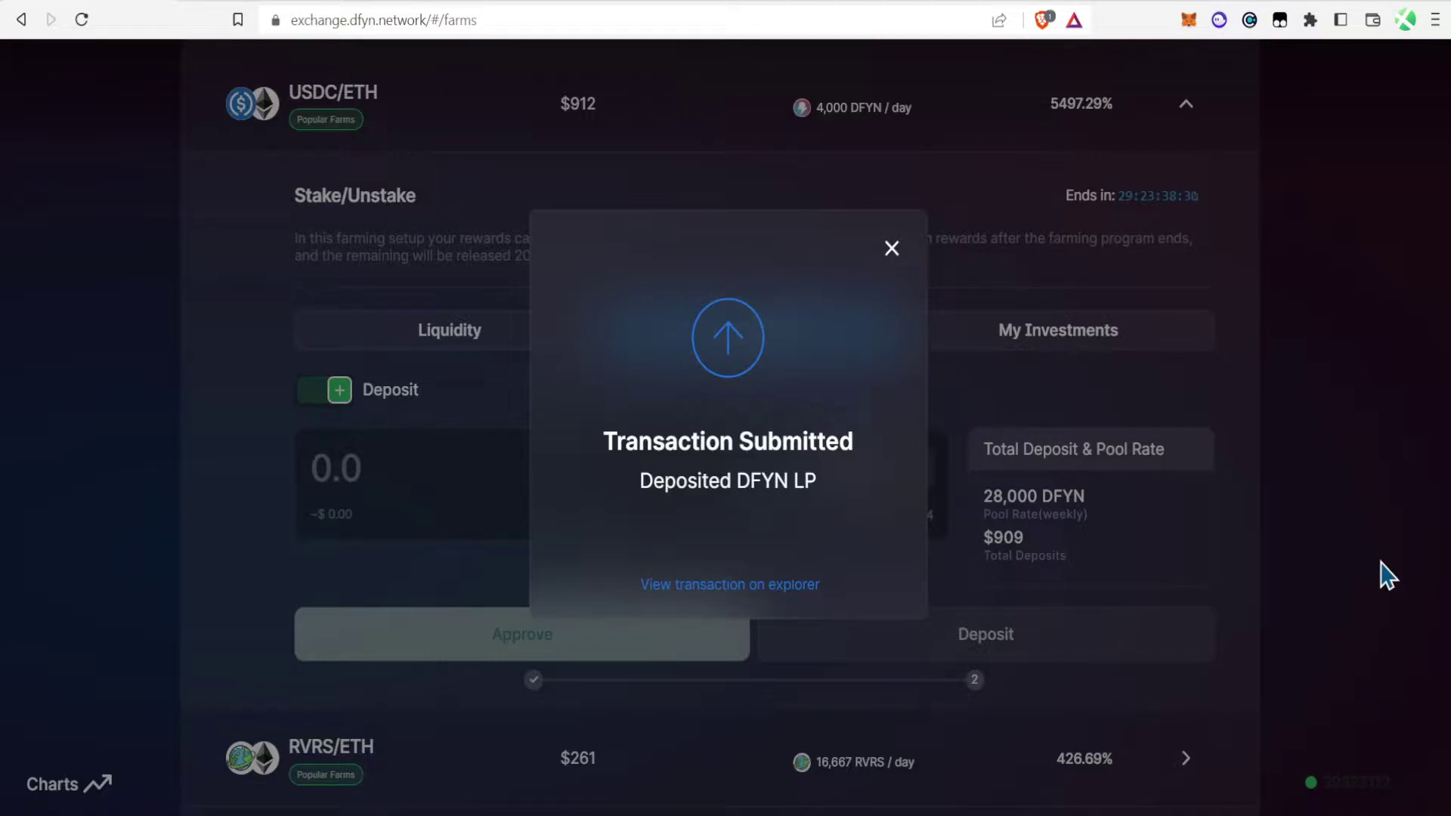
pyautogui.click(892, 249)
pyautogui.click(1102, 346)
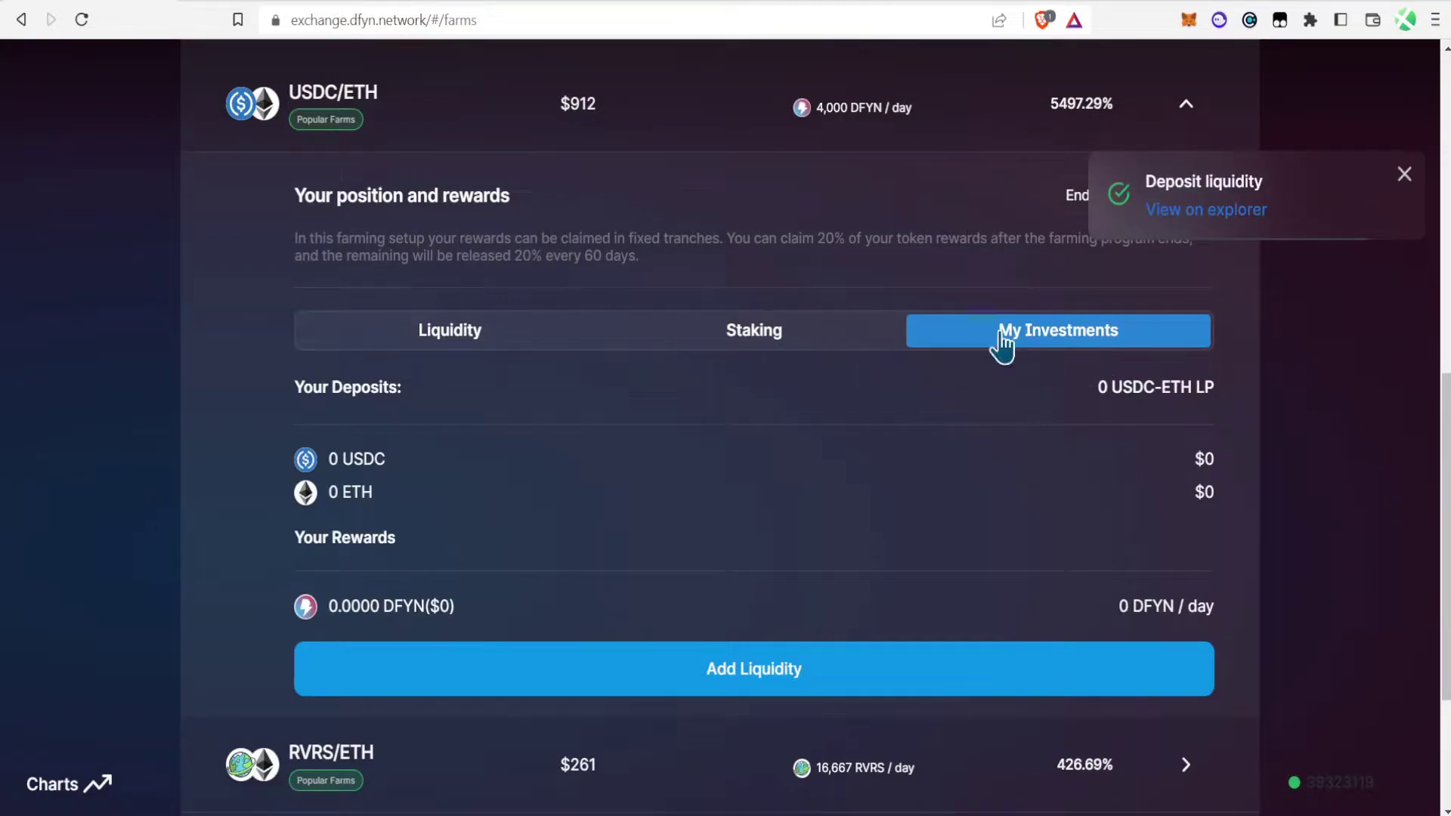
# Reload Farms, search 'eth', and open the USDC/ETH farm's My Investments panel
pyautogui.click(742, 14)
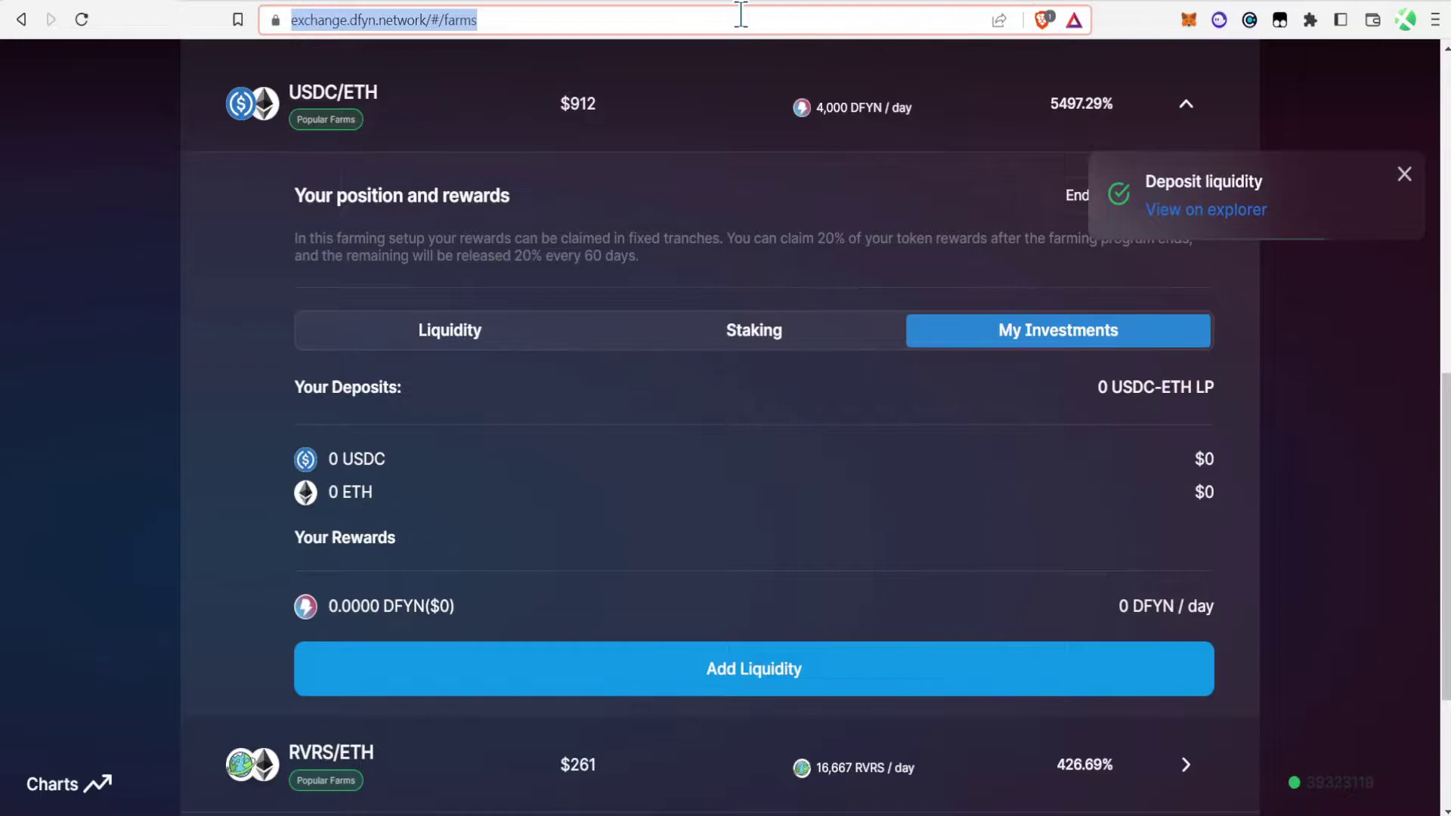
pyautogui.press('Return')
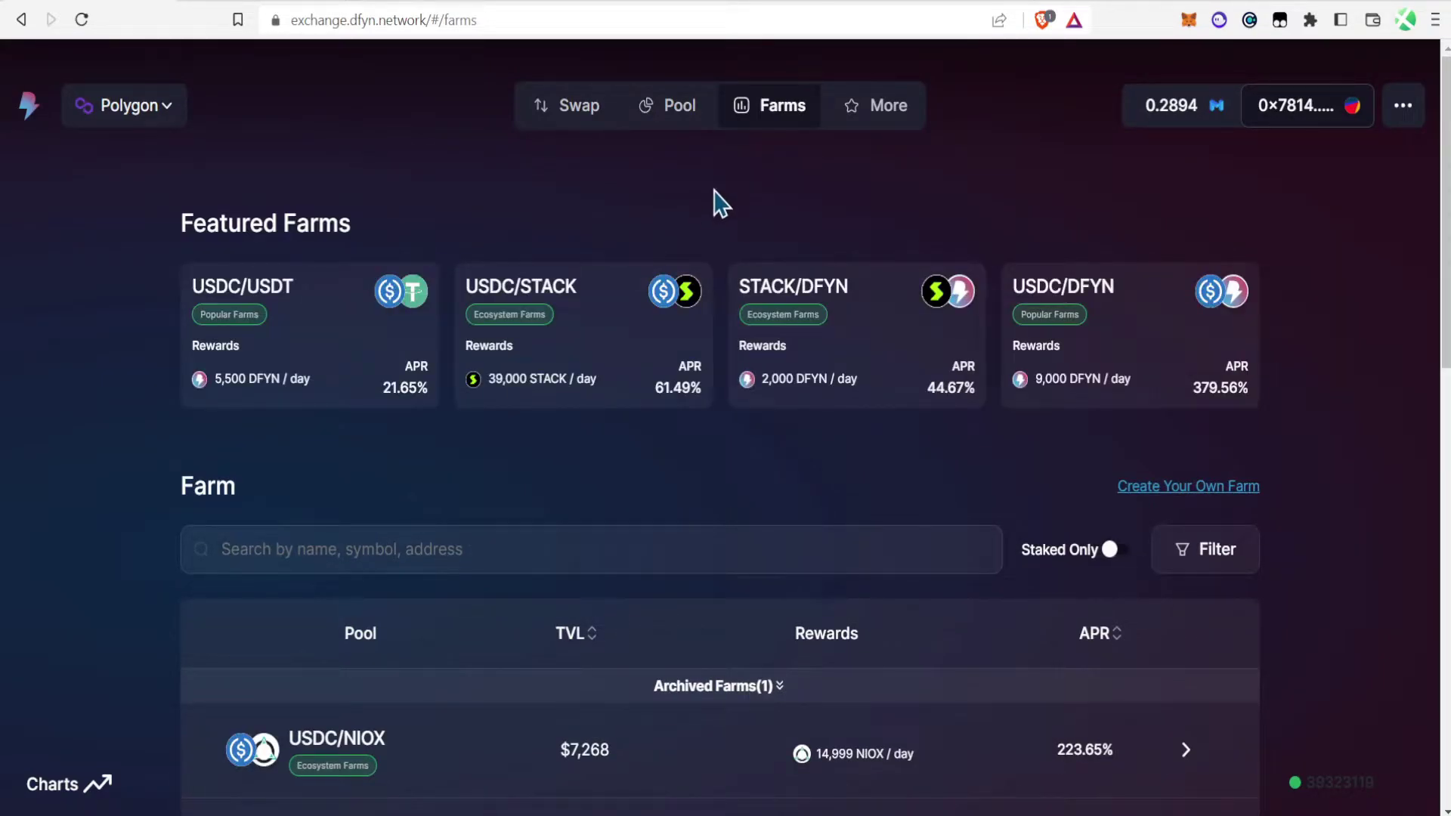
pyautogui.scroll(-4, 514, 261)
pyautogui.click(474, 240)
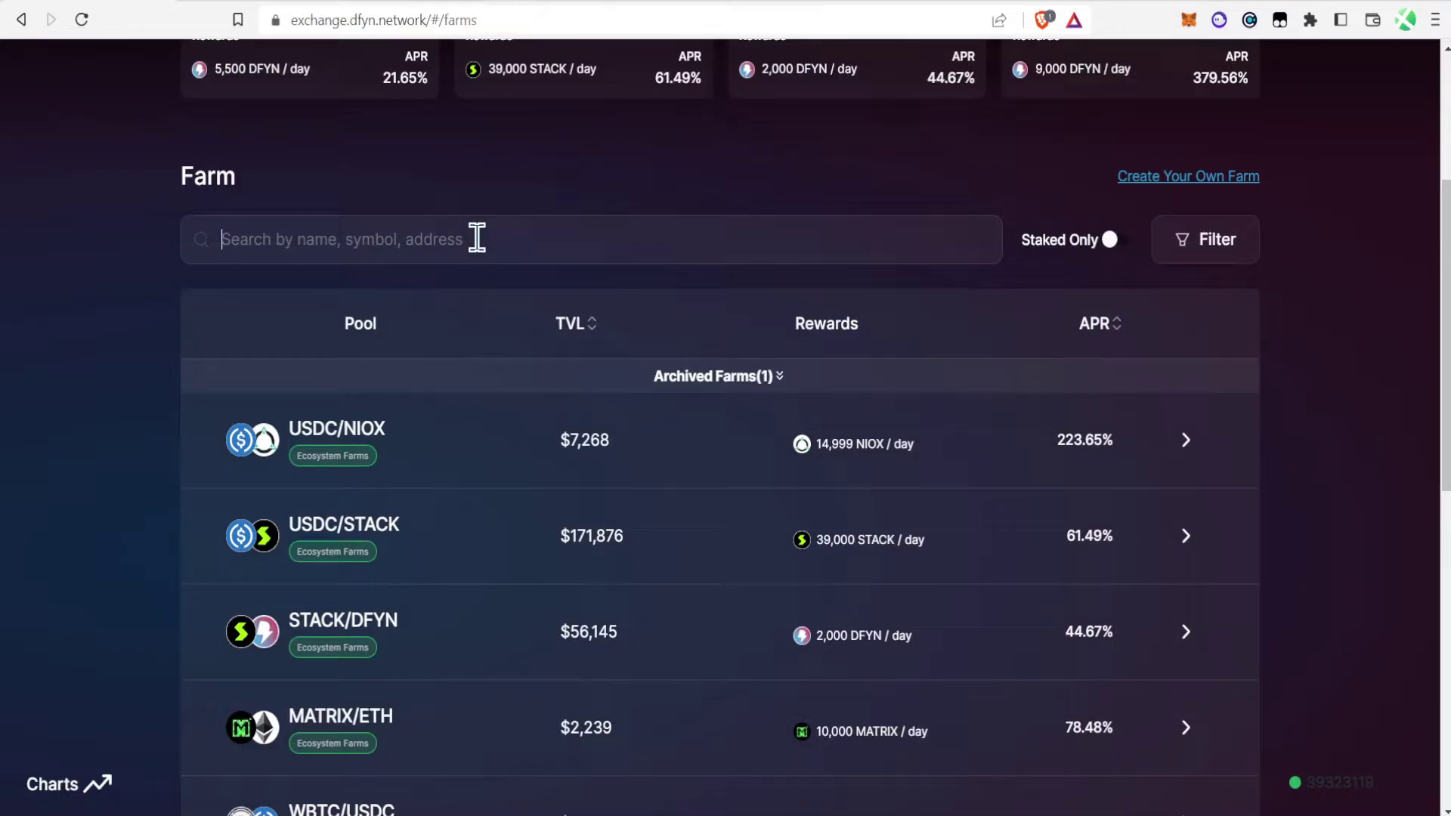
pyautogui.write('eth')
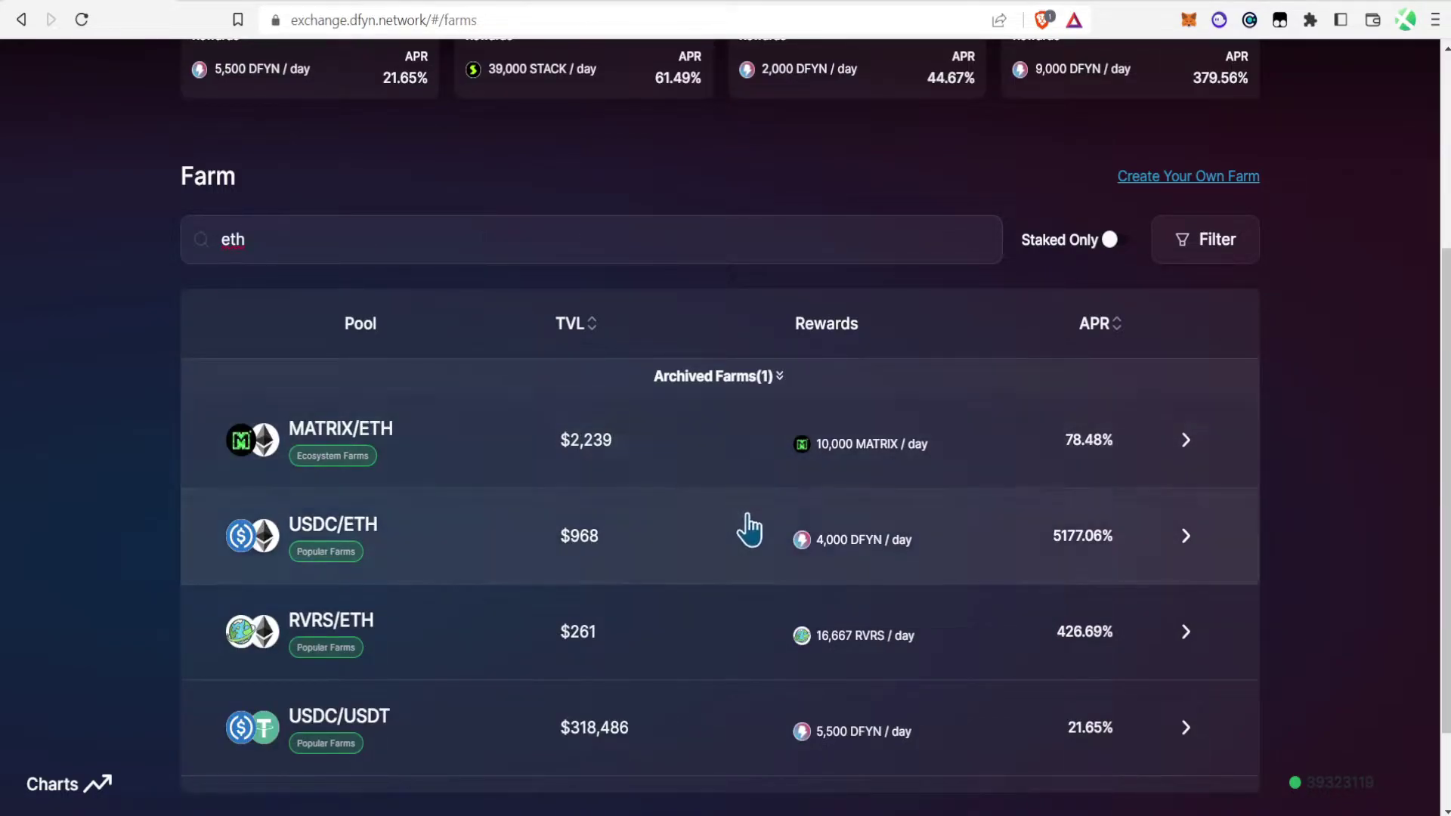
pyautogui.click(717, 544)
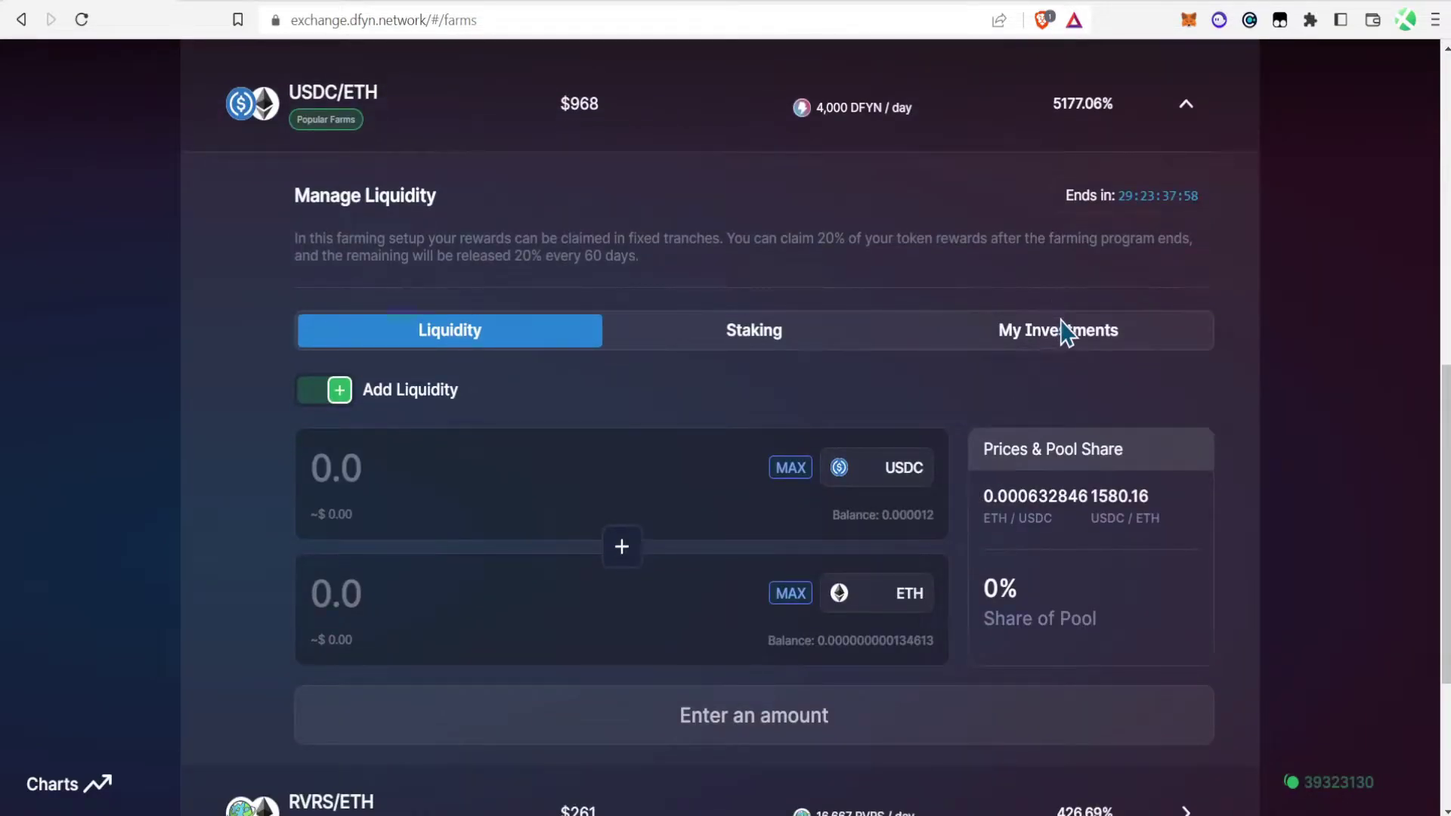
pyautogui.click(1066, 333)
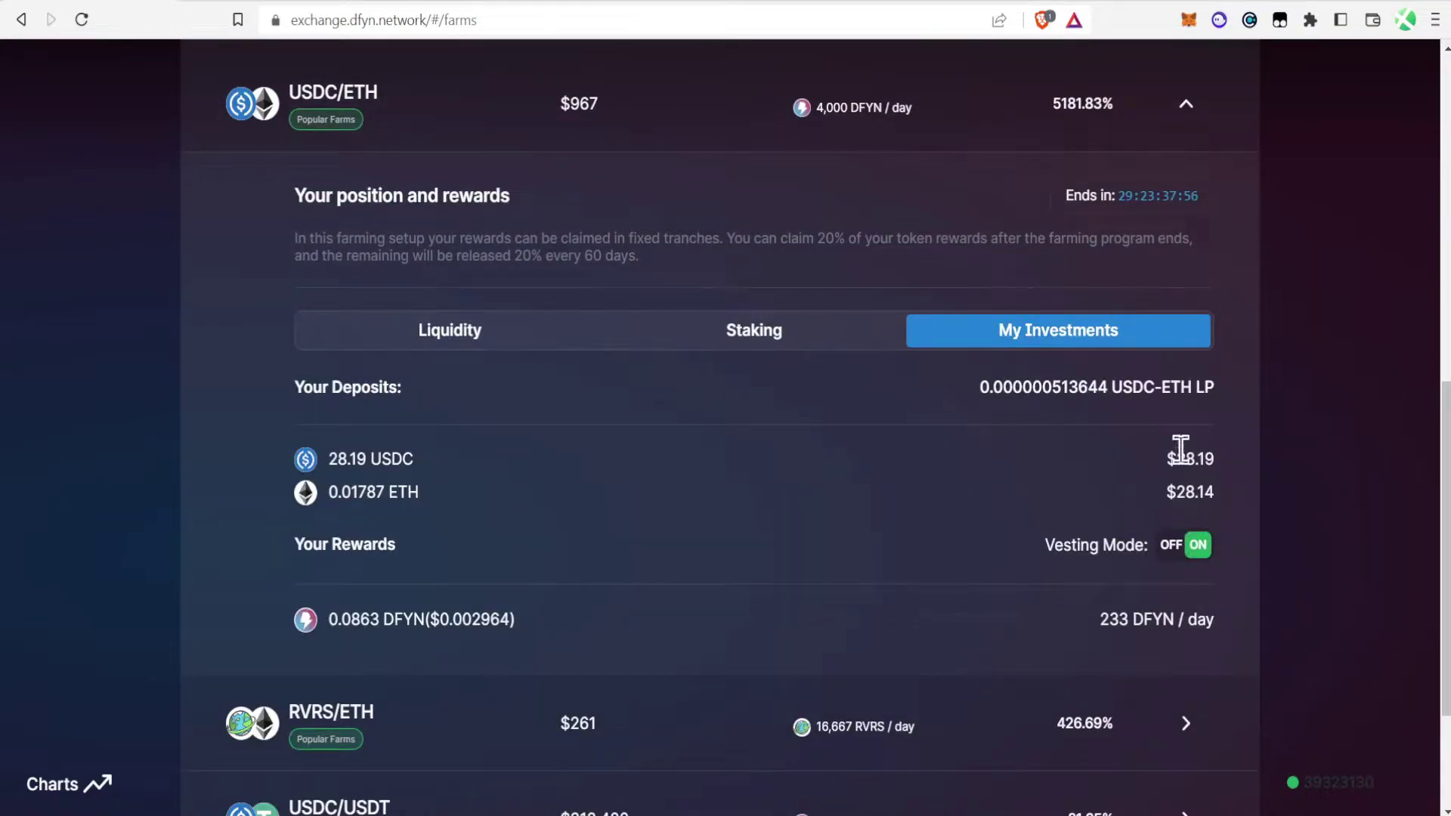
# Turn off Vesting Mode for the USDC/ETH farm and confirm it in MetaMask
pyautogui.moveTo(1184, 554)
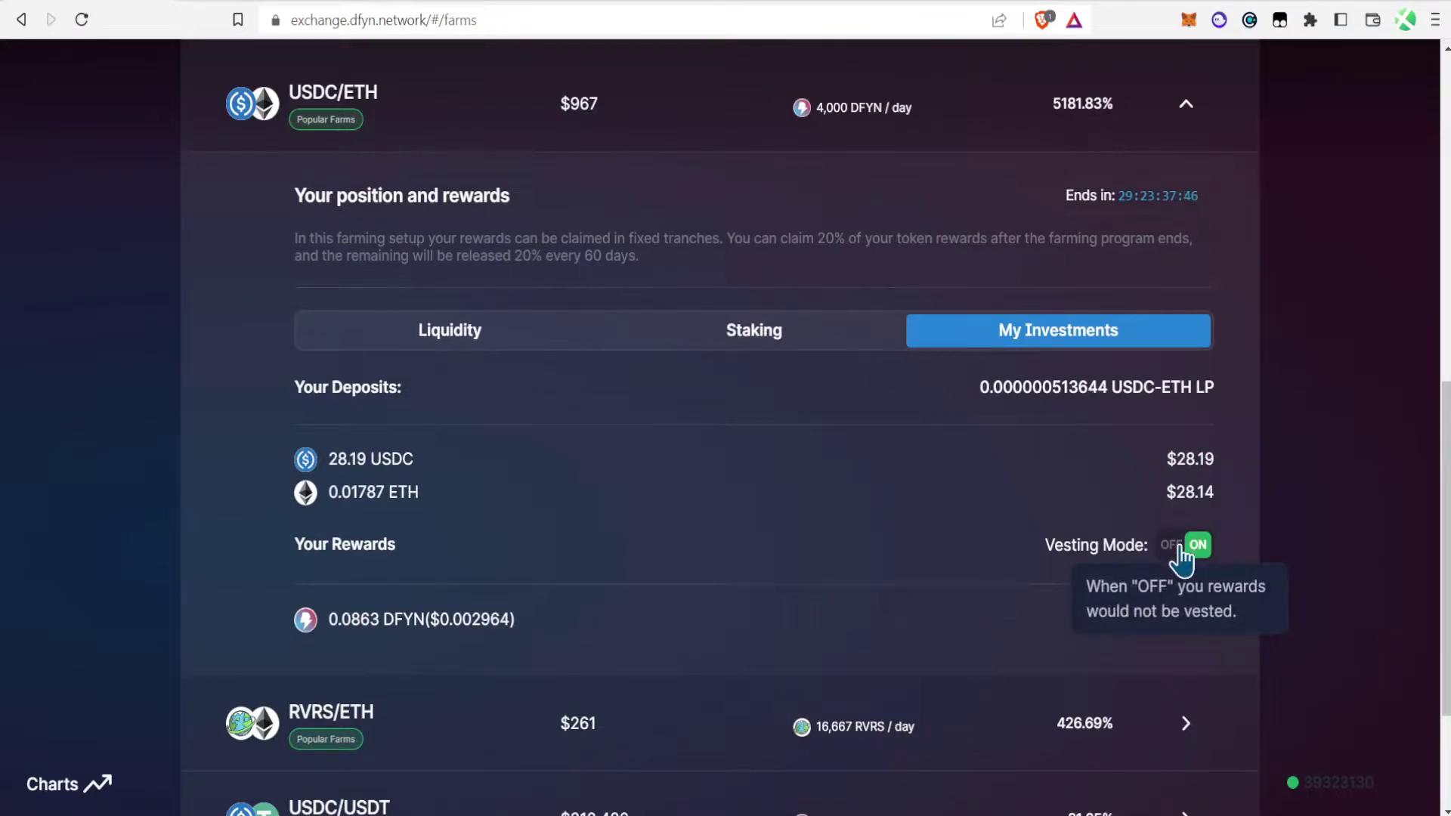
pyautogui.click(1181, 557)
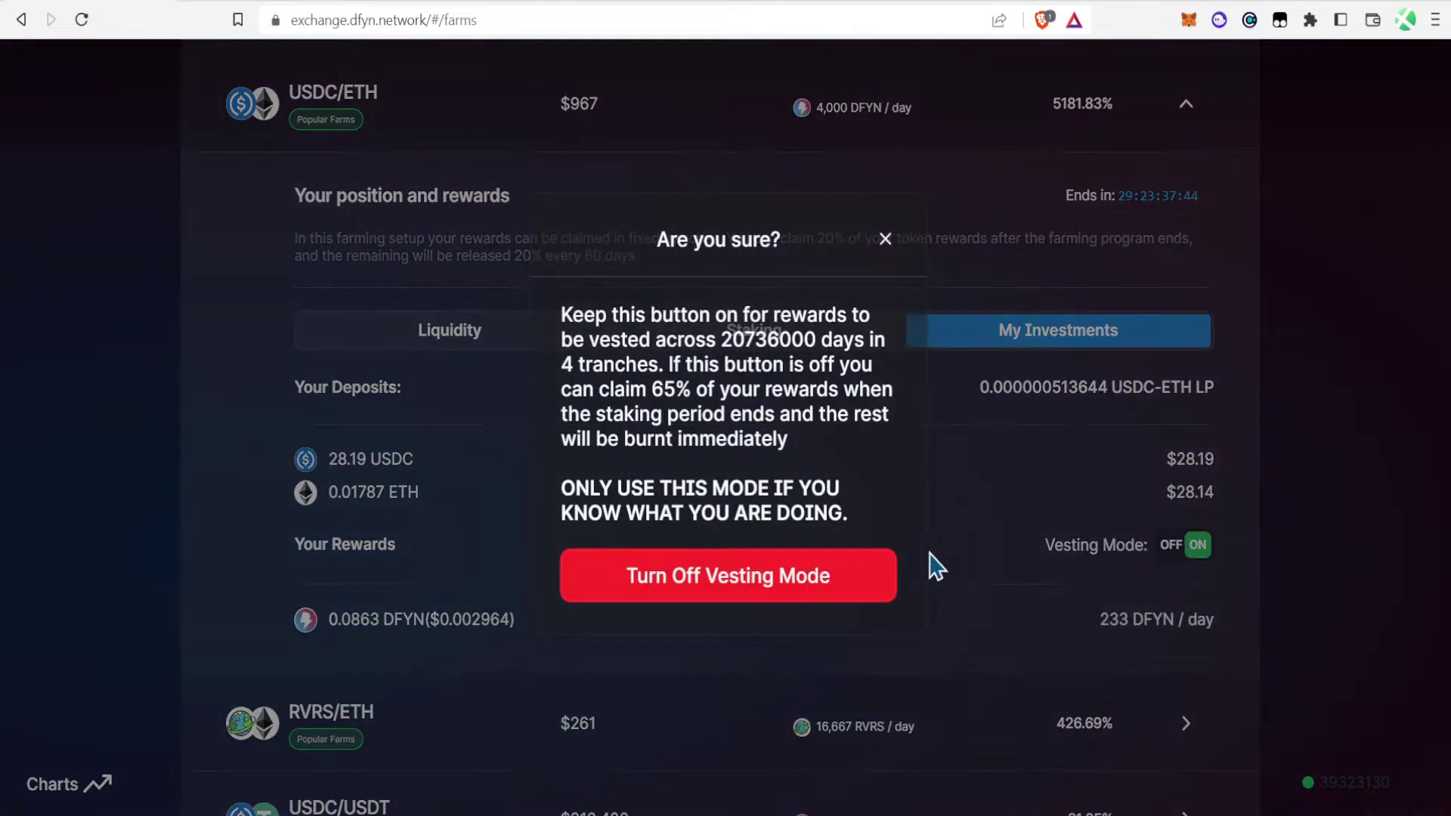
pyautogui.click(806, 578)
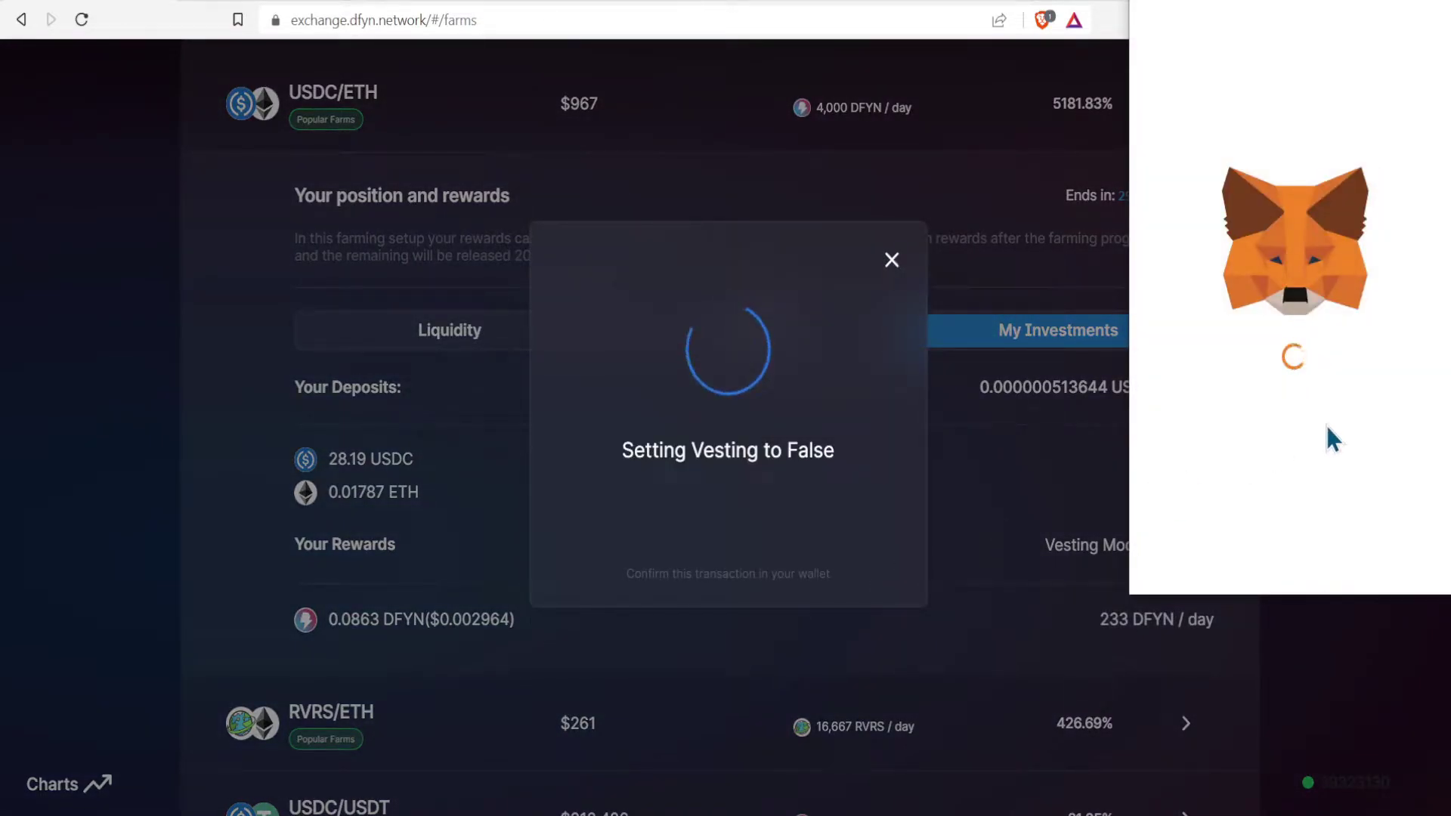
pyautogui.scroll(-3, 1342, 491)
pyautogui.click(1357, 560)
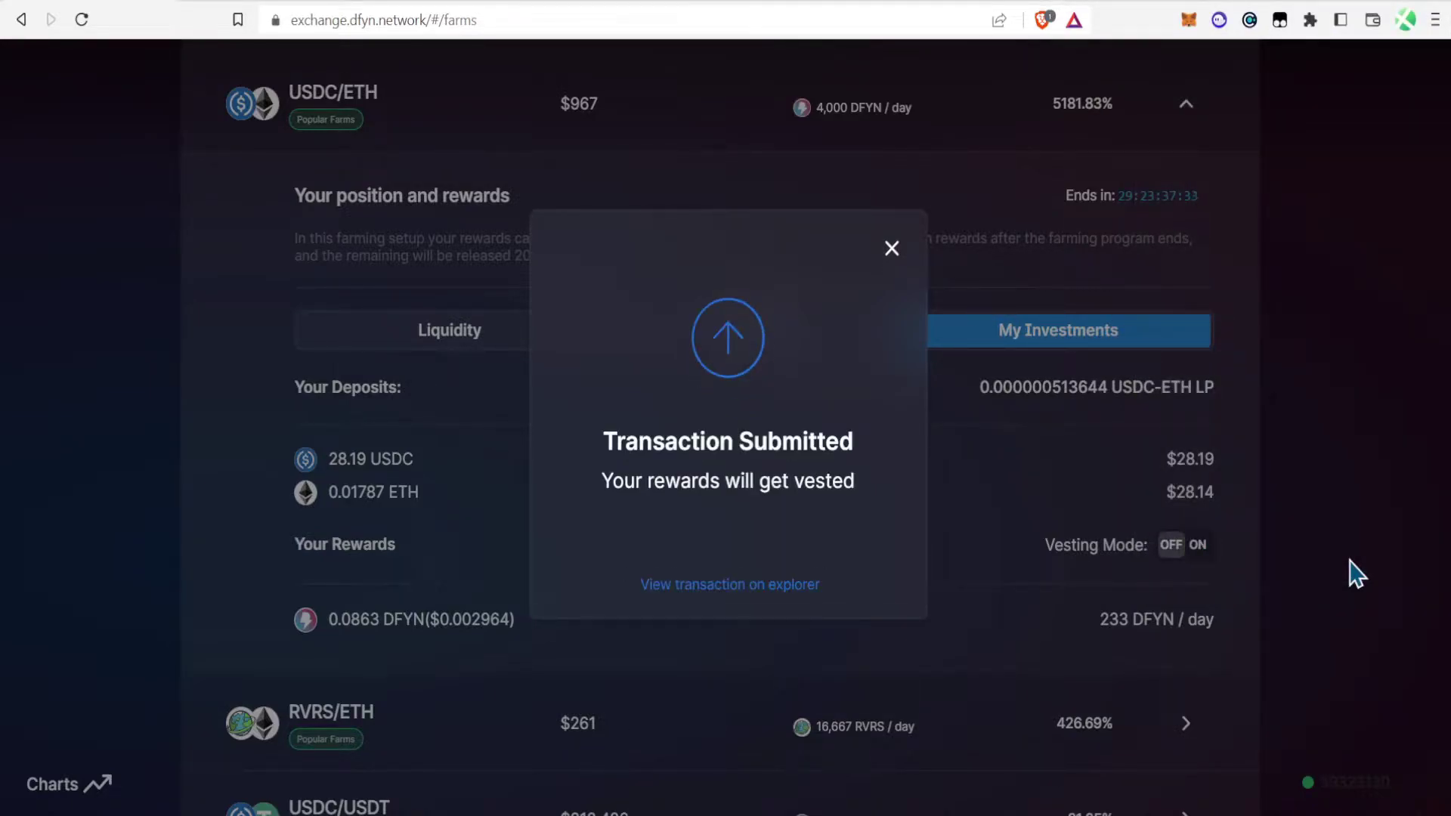
pyautogui.click(892, 250)
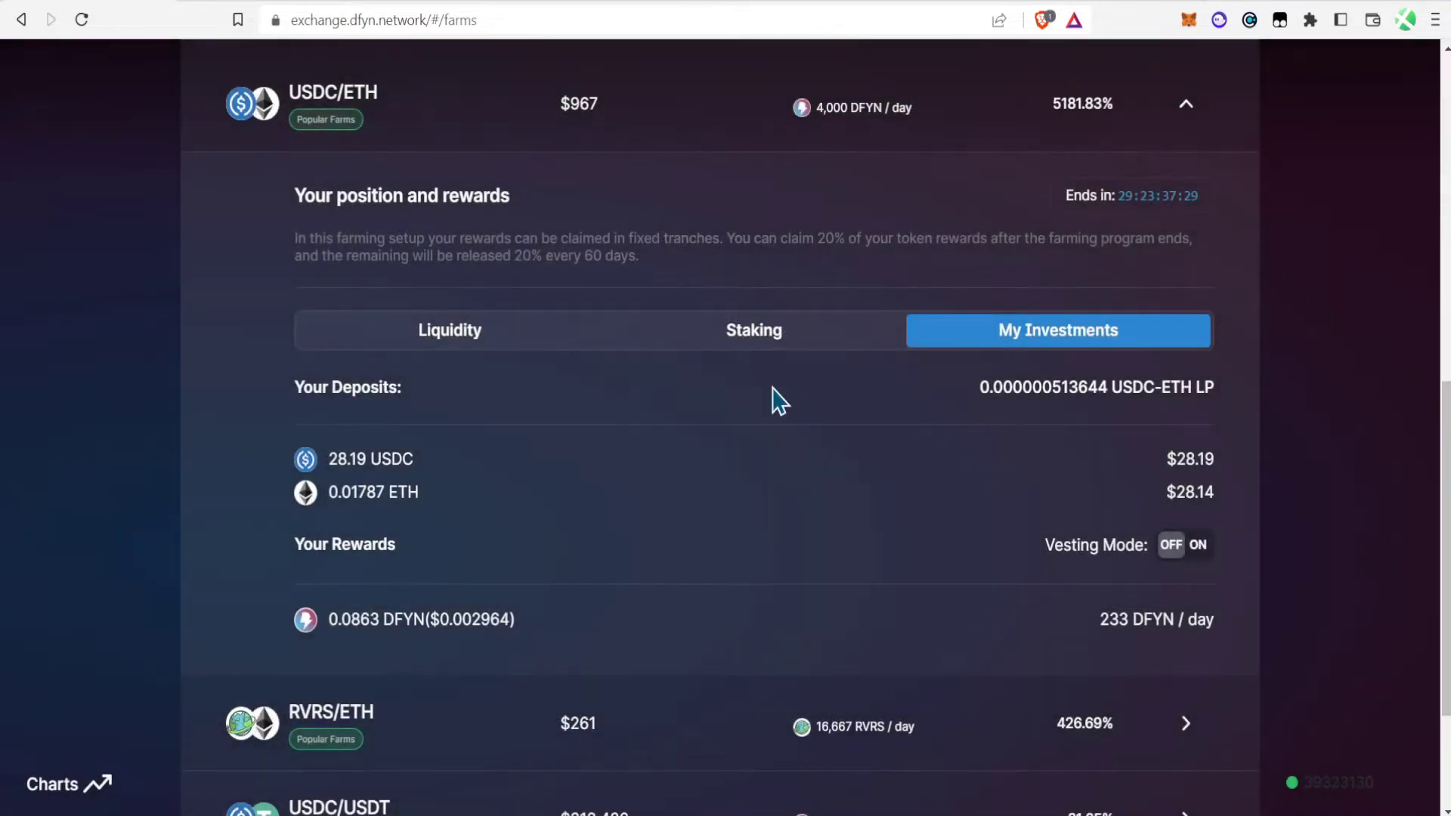
pyautogui.scroll(1, 777, 399)
pyautogui.scroll(9, 775, 398)
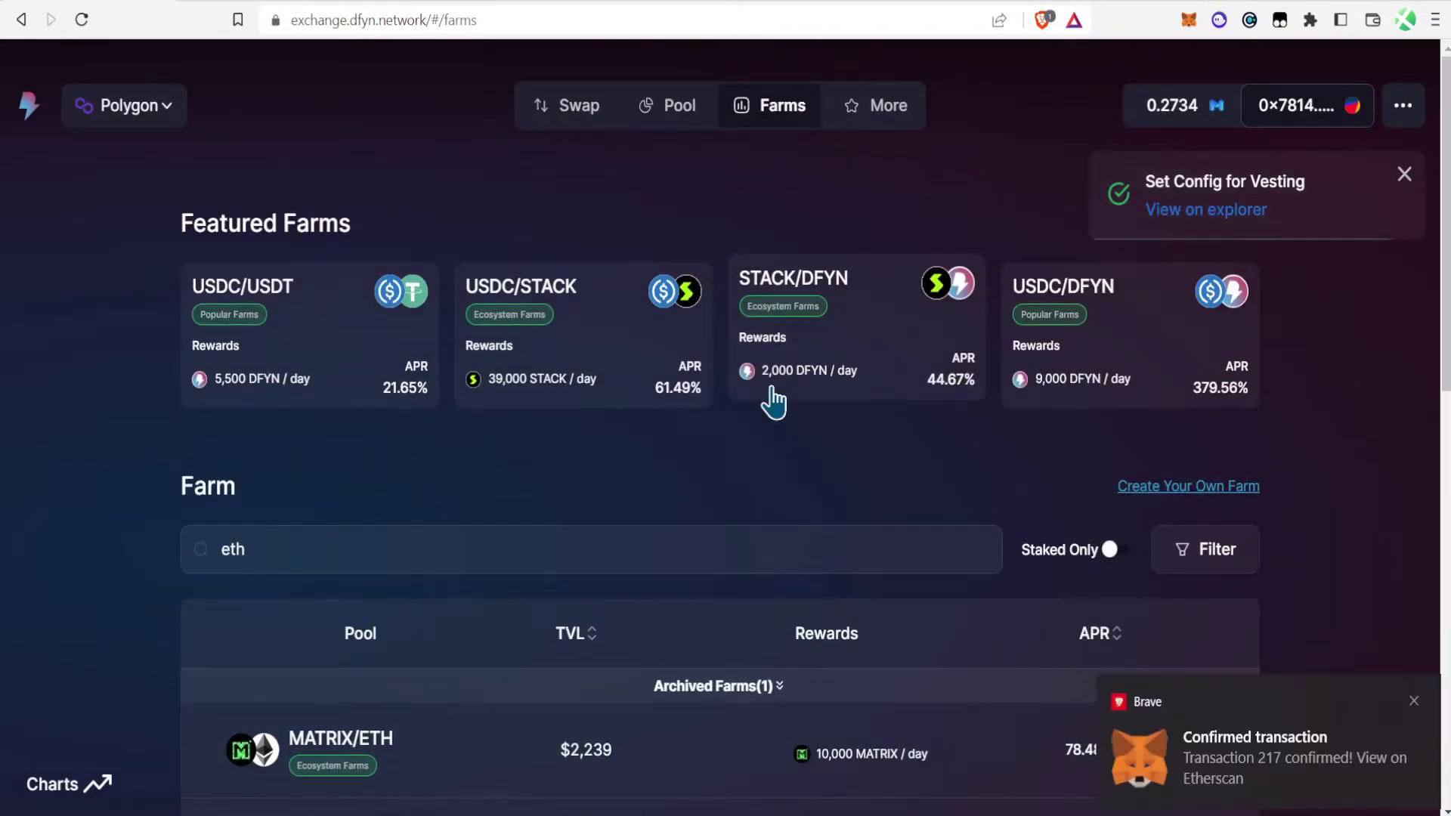
# Swap the full 24.3258 DFYN balance for about 0.671523 MATIC, confirming in MetaMask
pyautogui.click(589, 114)
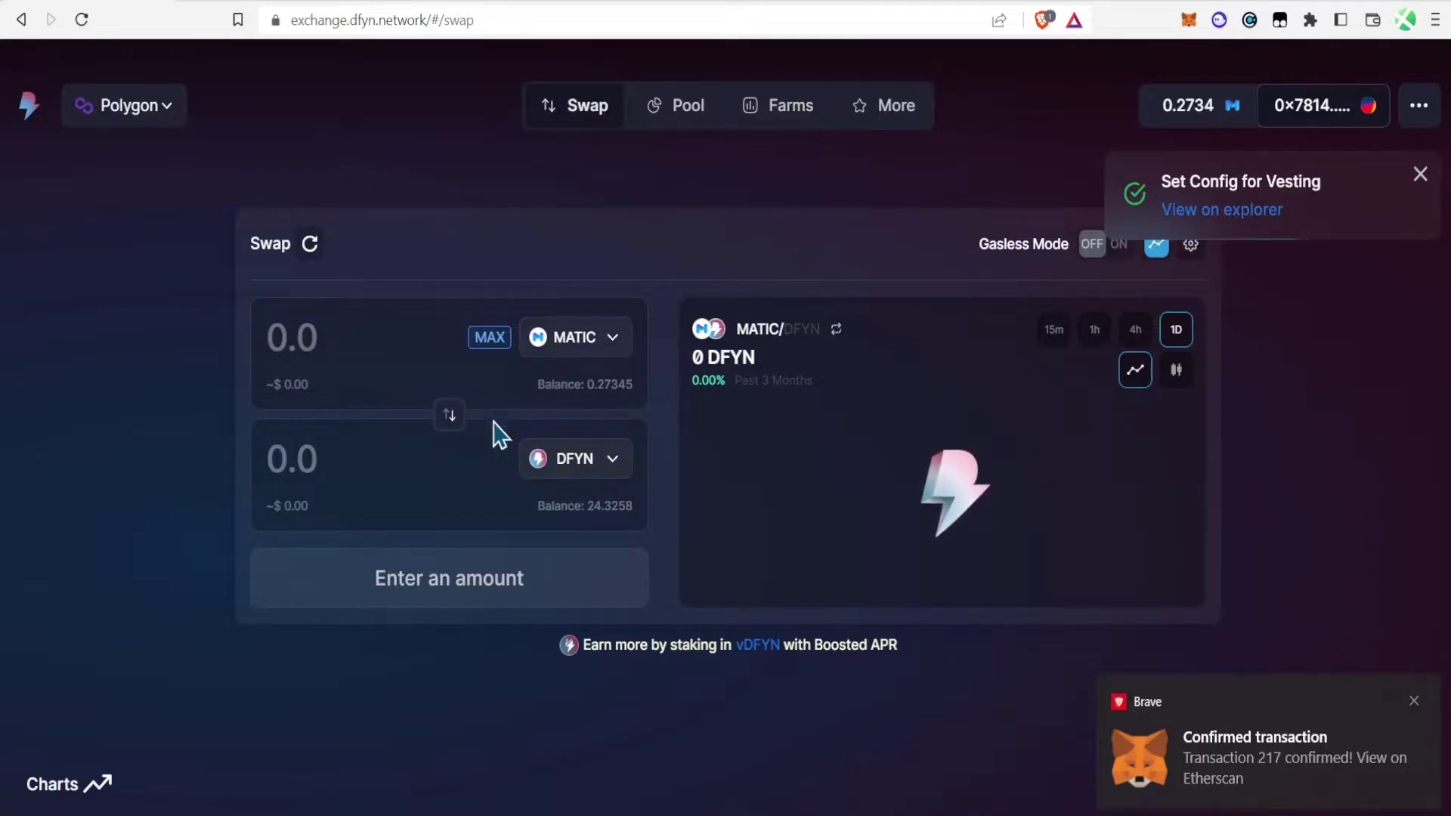
pyautogui.click(451, 418)
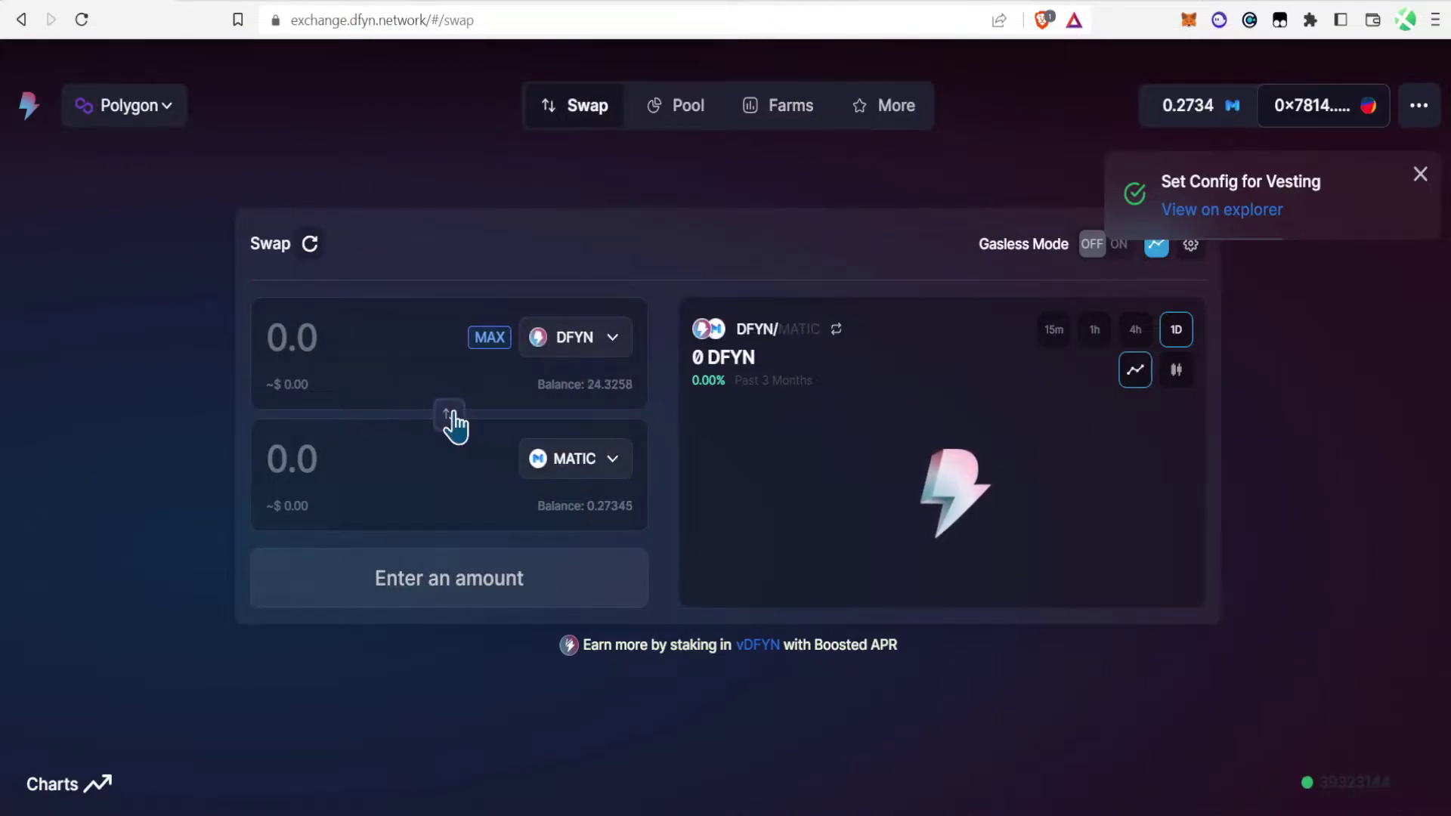
pyautogui.click(490, 338)
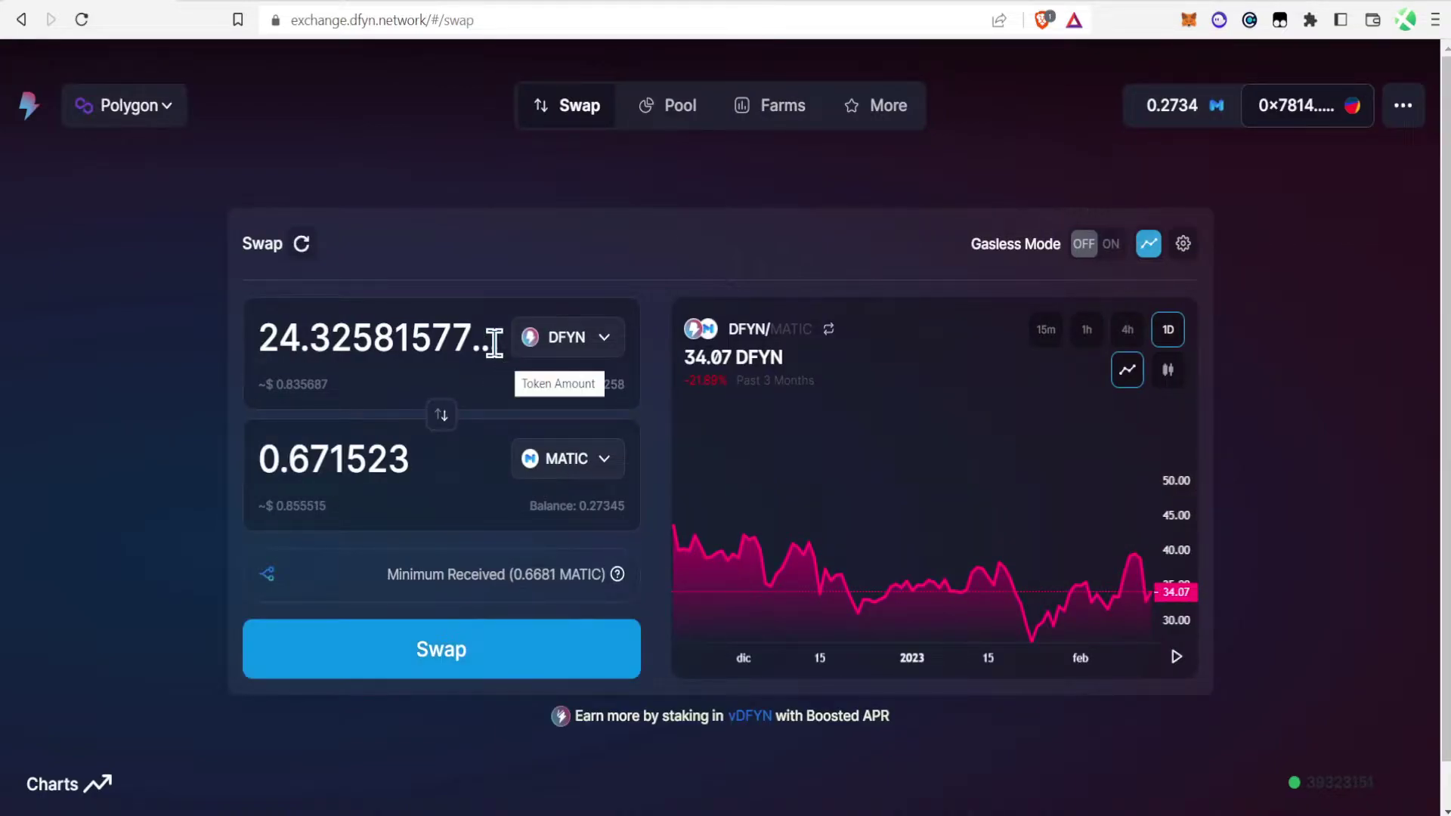
pyautogui.click(490, 672)
pyautogui.click(647, 627)
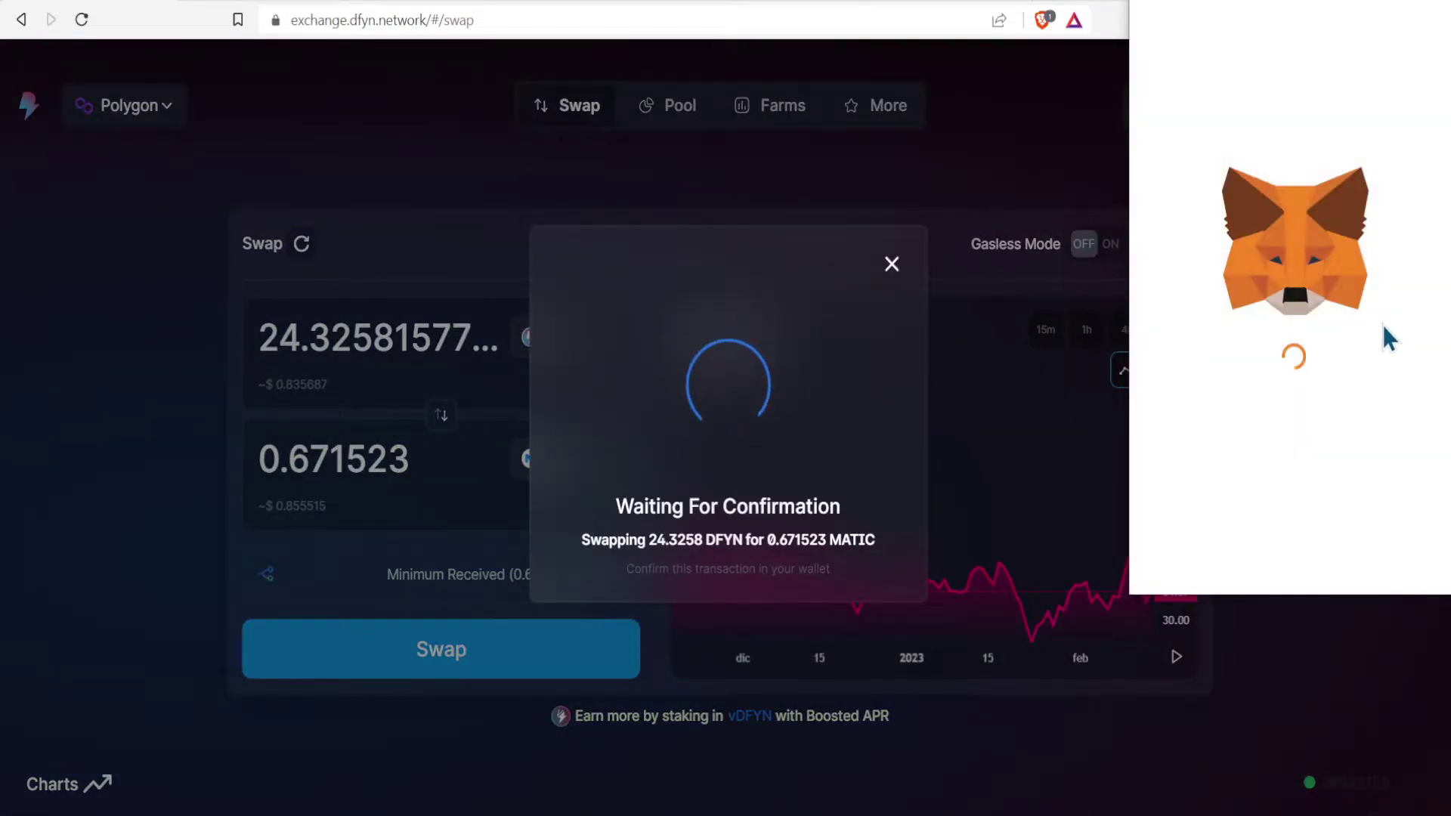
pyautogui.click(1368, 559)
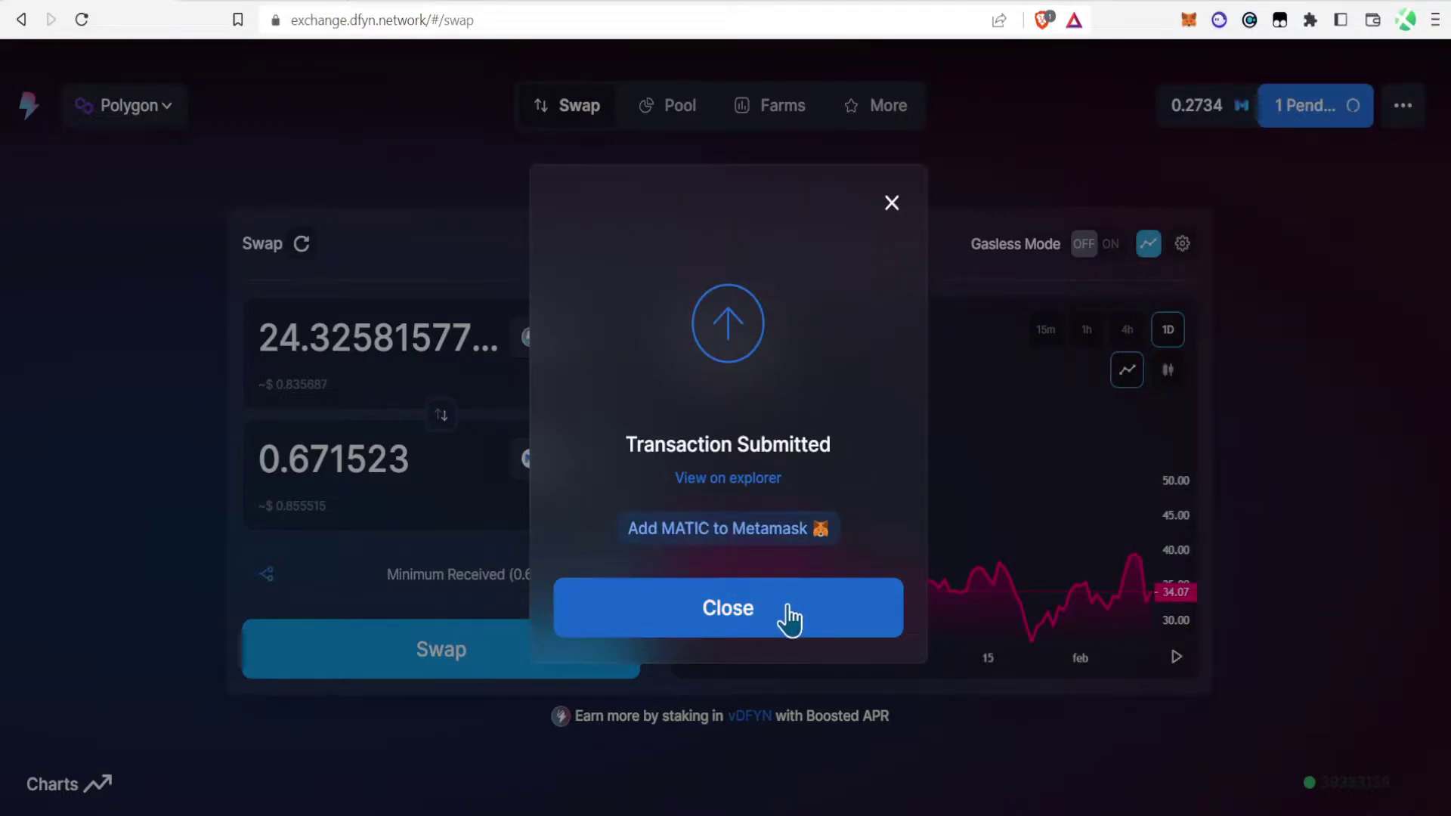
pyautogui.click(787, 614)
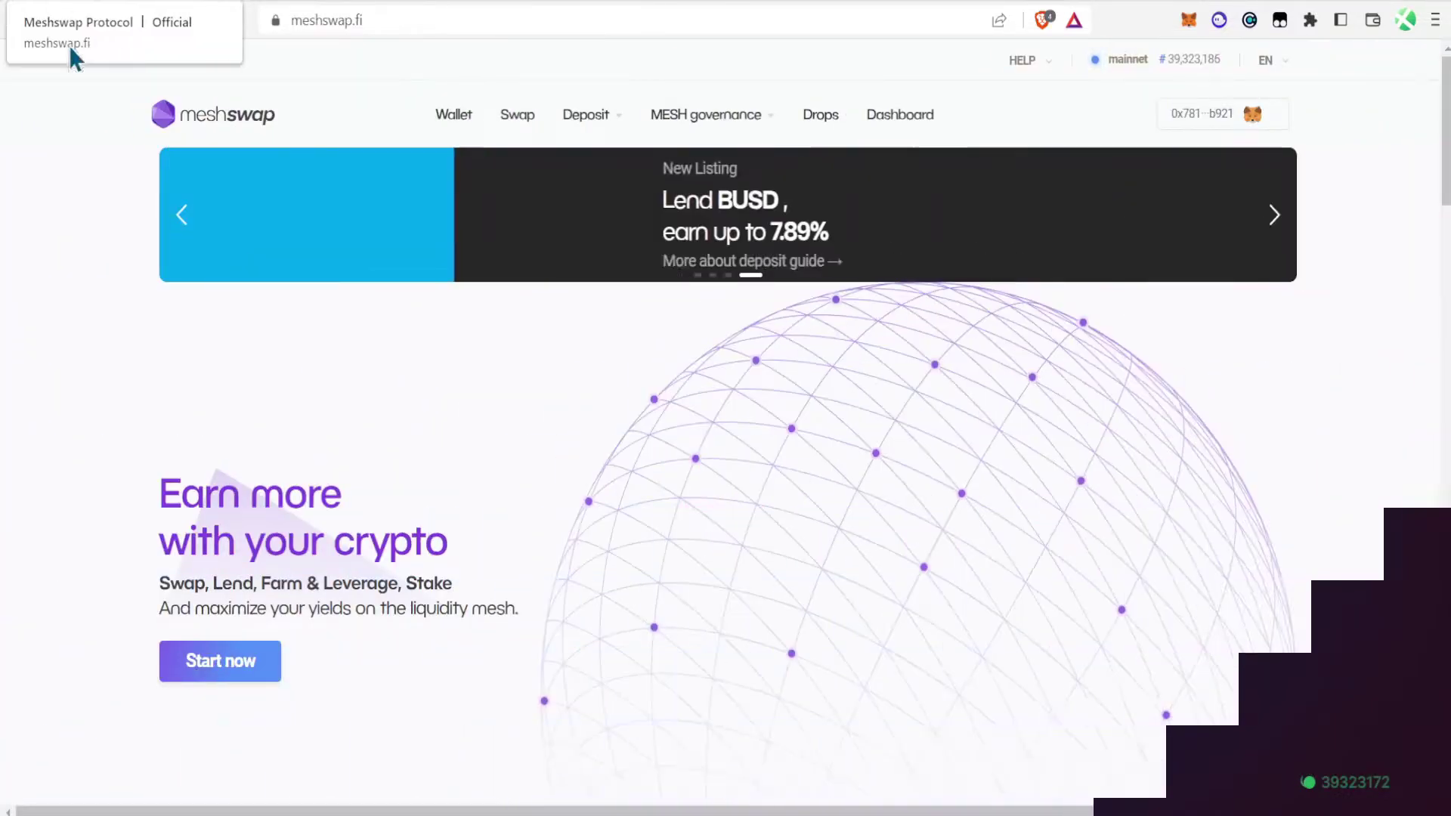
# Claim 13.247649 MESH from the WMATIC+USDC yield farm pool and approve in MetaMask
pyautogui.moveTo(570, 114)
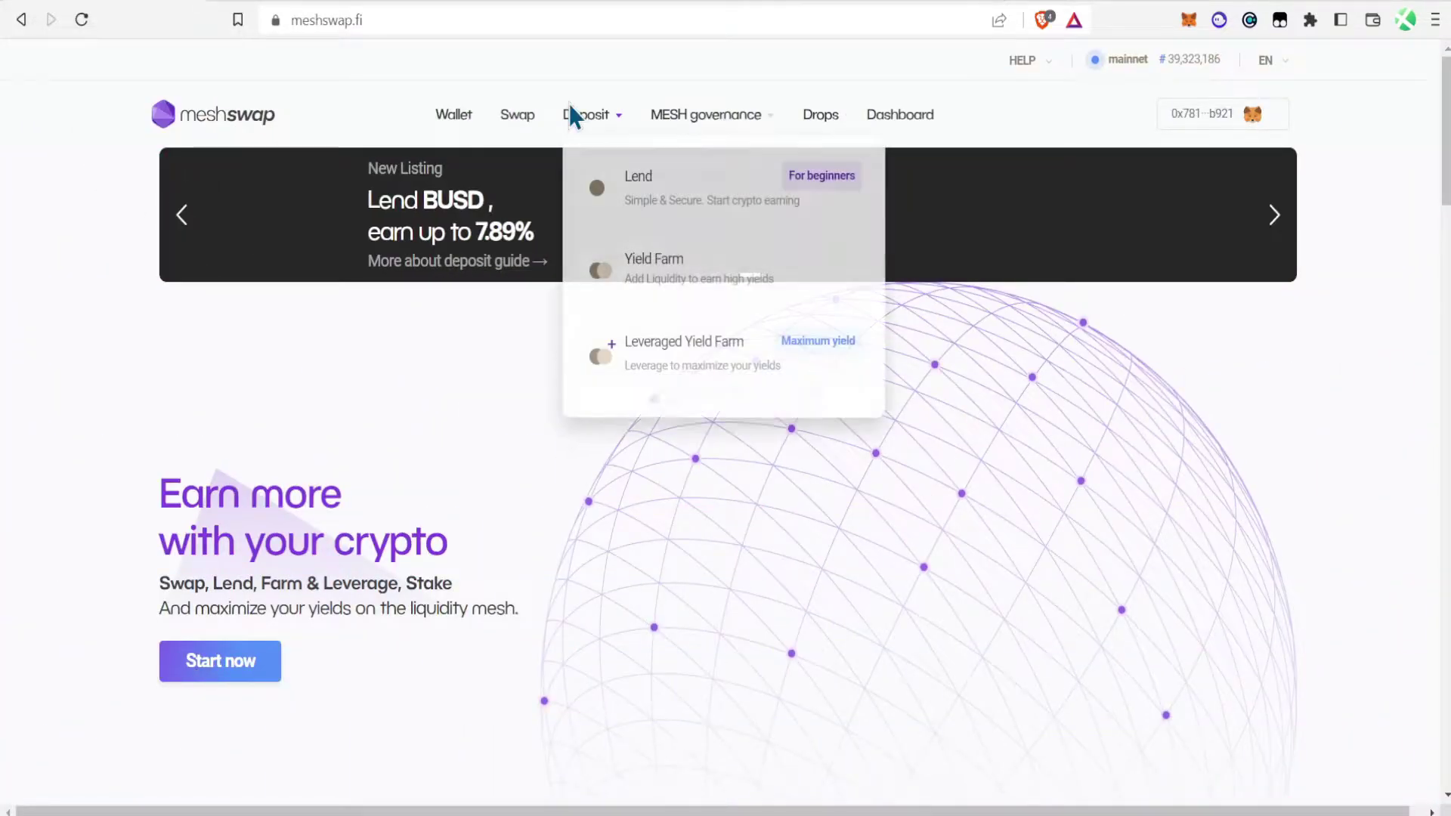
pyautogui.click(620, 280)
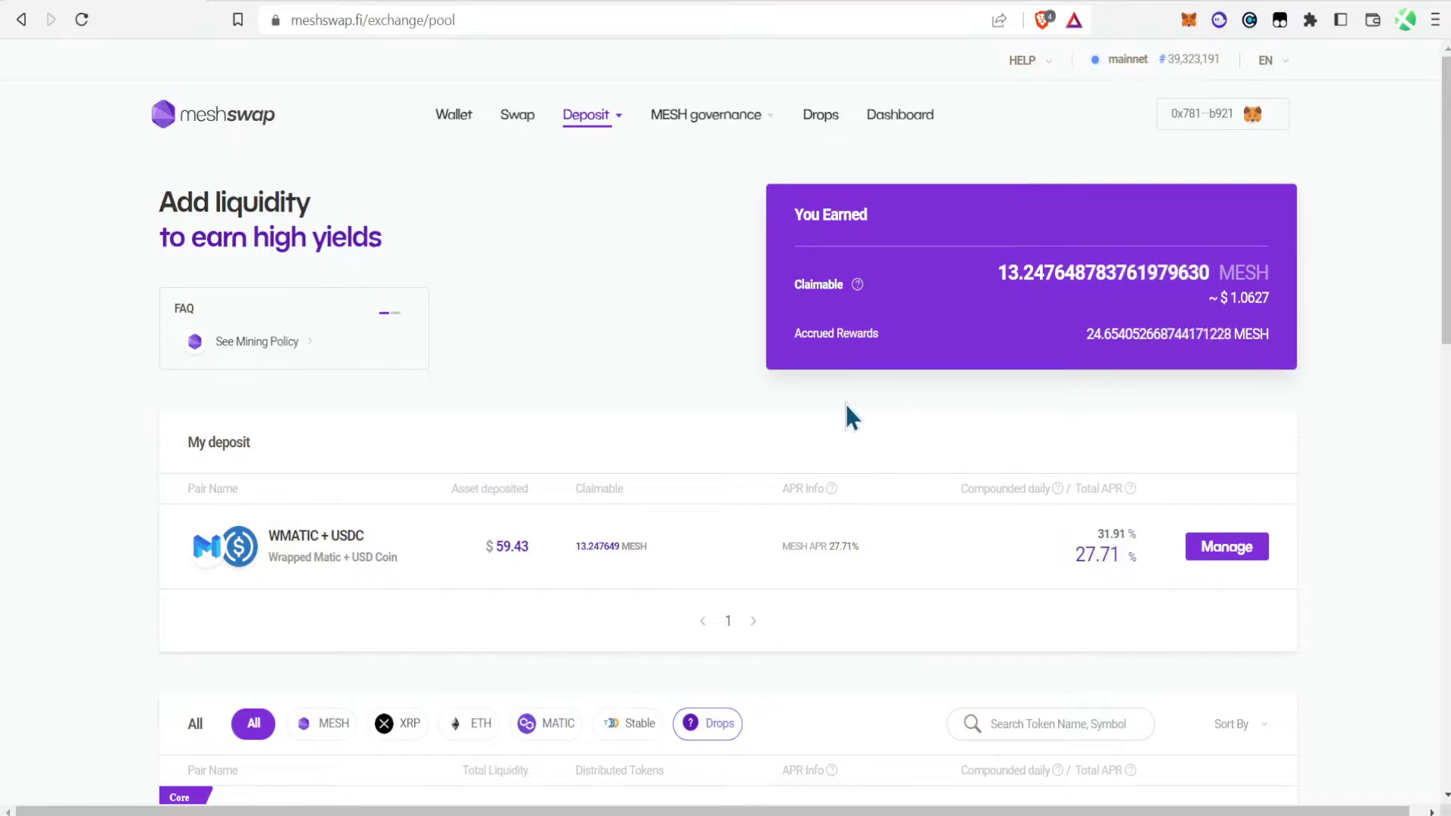
pyautogui.click(1229, 557)
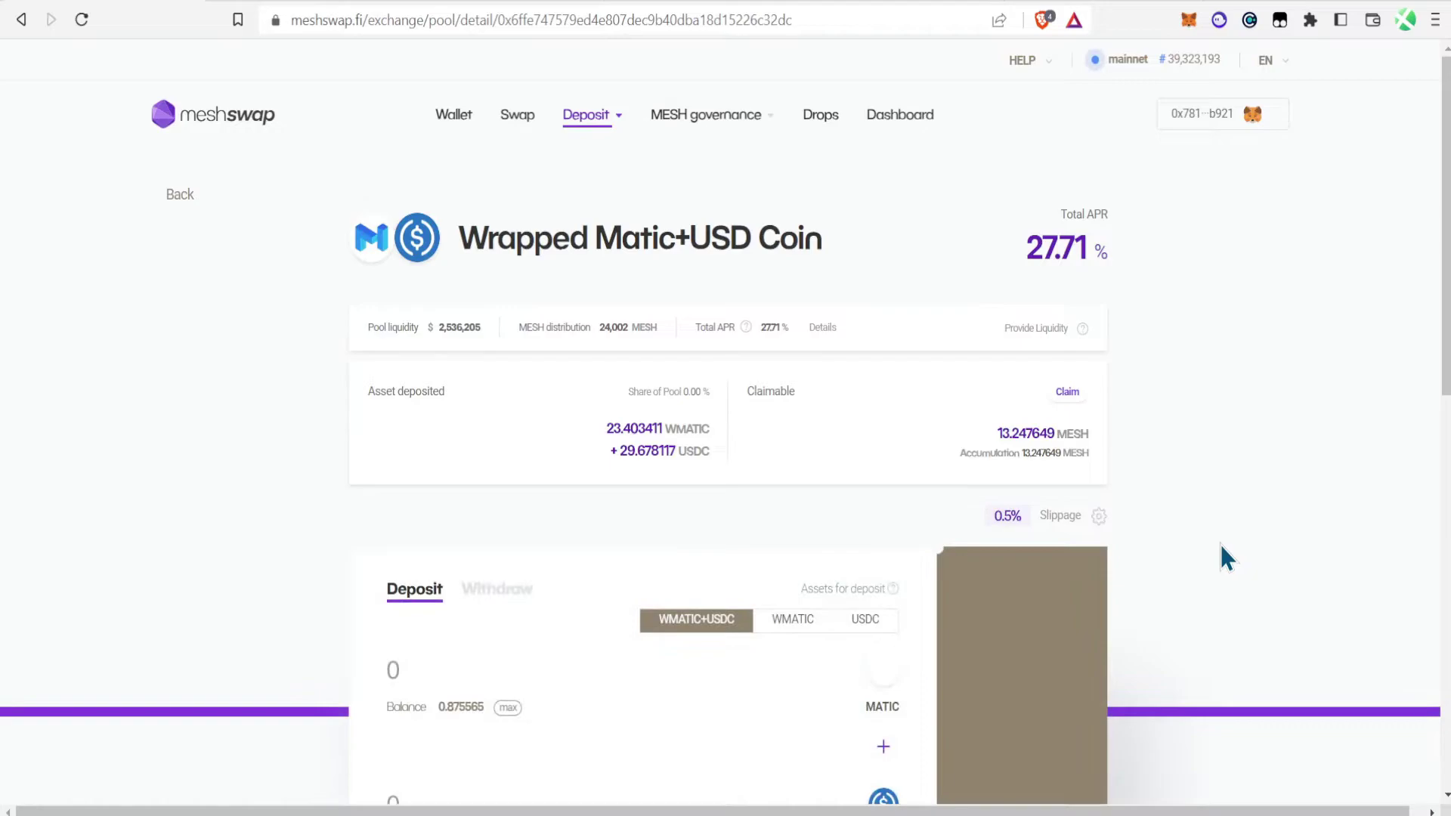
pyautogui.scroll(-4, 1224, 557)
pyautogui.scroll(-6, 975, 412)
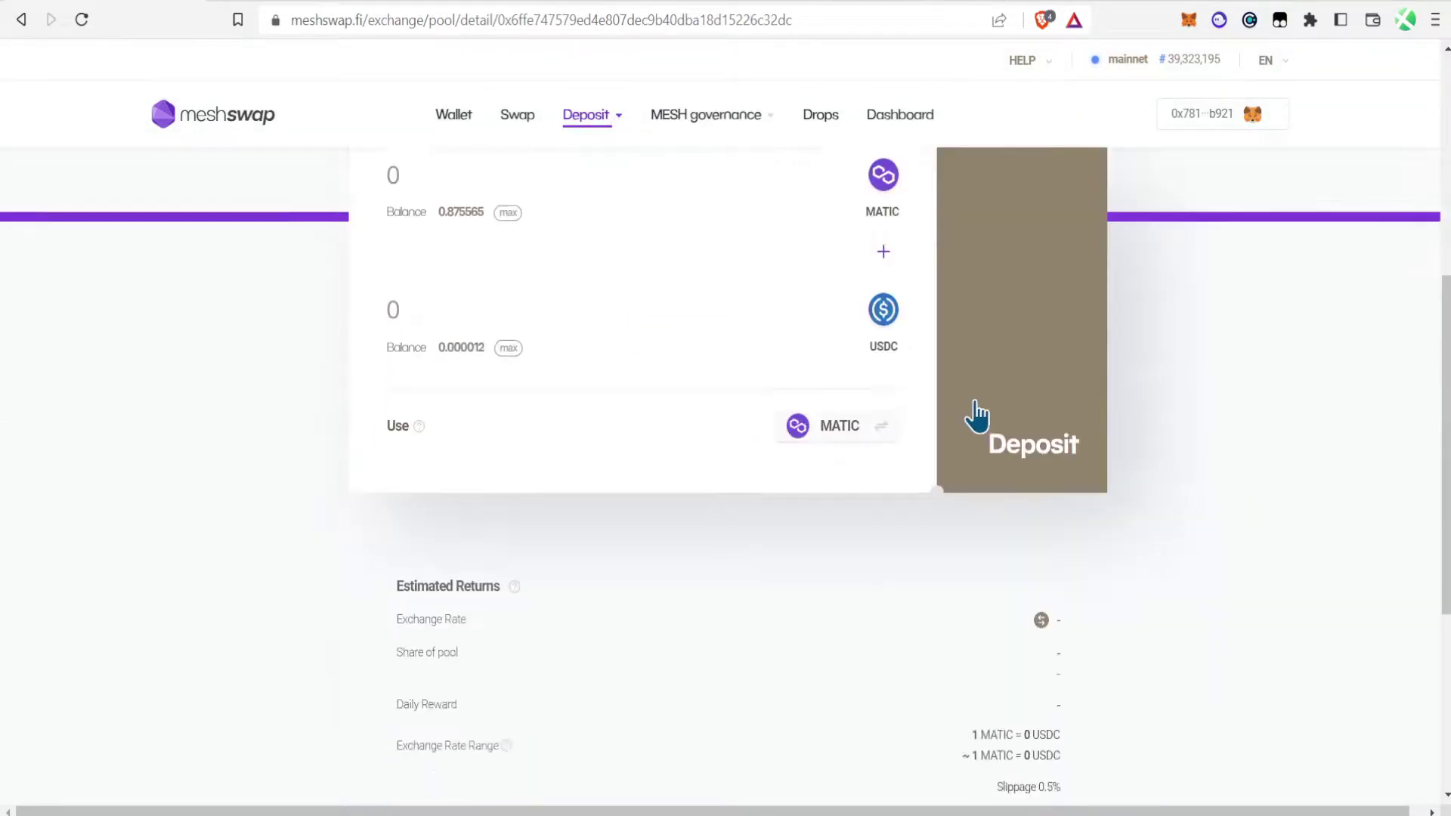
pyautogui.scroll(12, 975, 399)
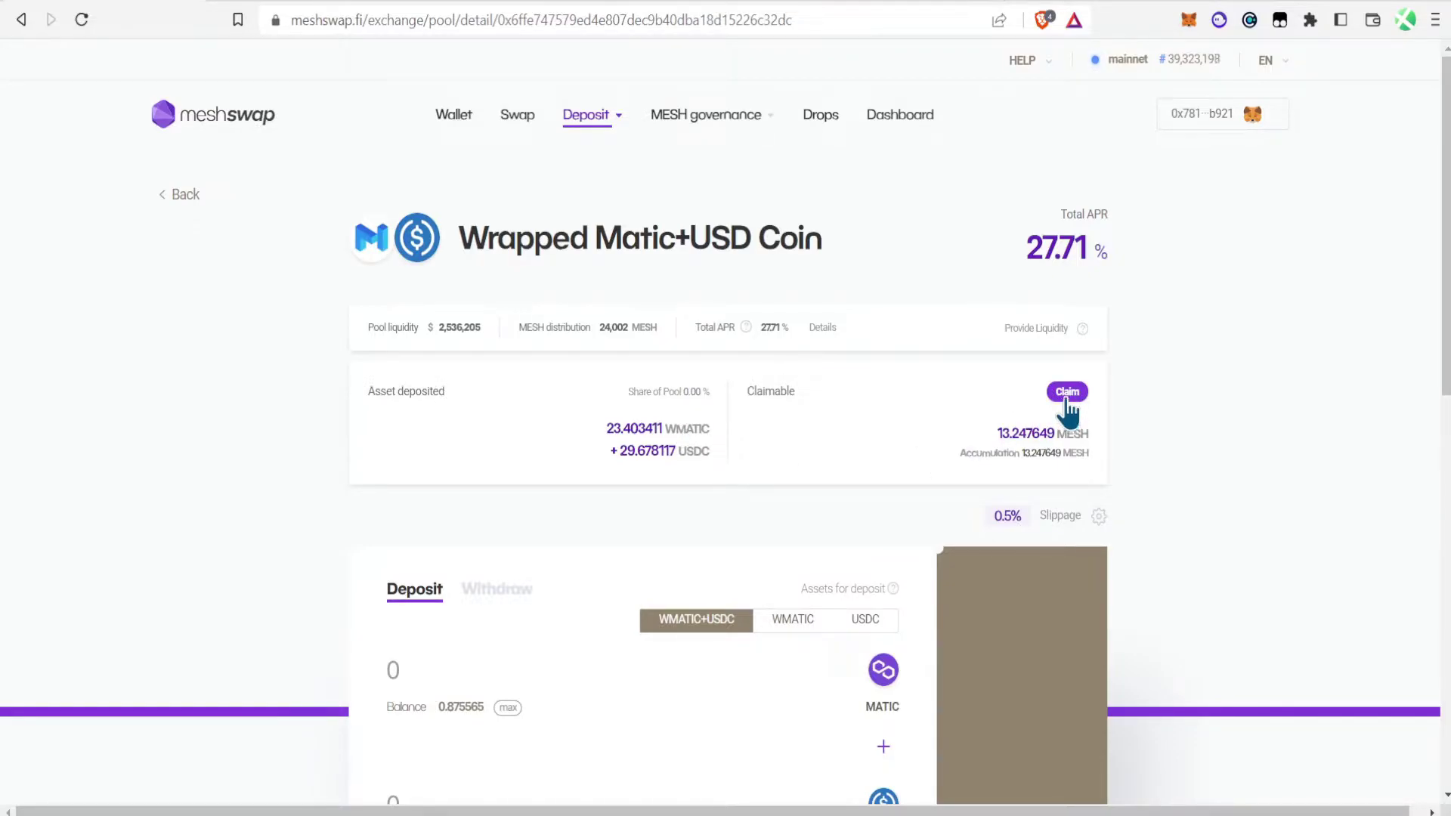
pyautogui.click(1068, 393)
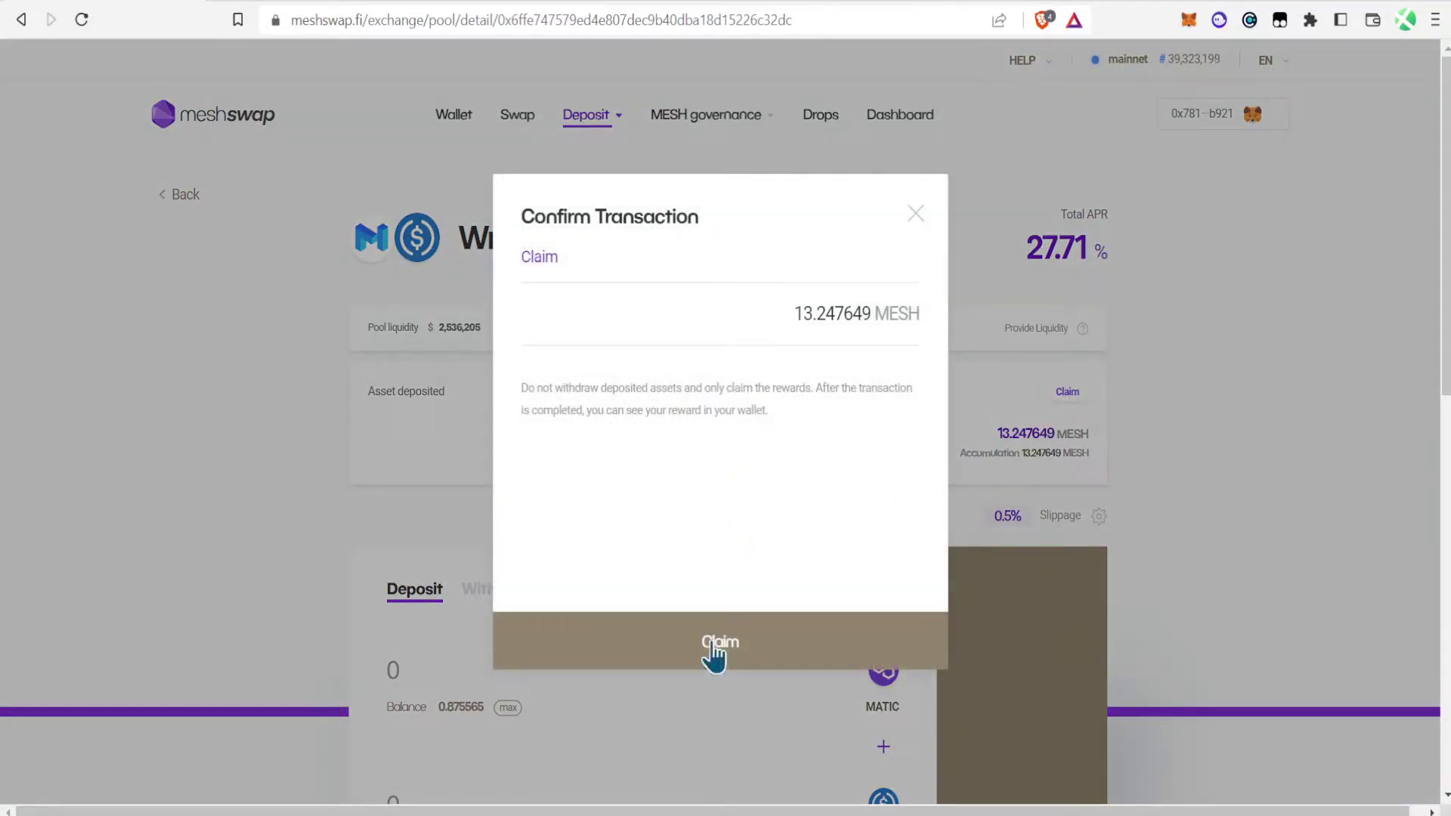
pyautogui.click(716, 652)
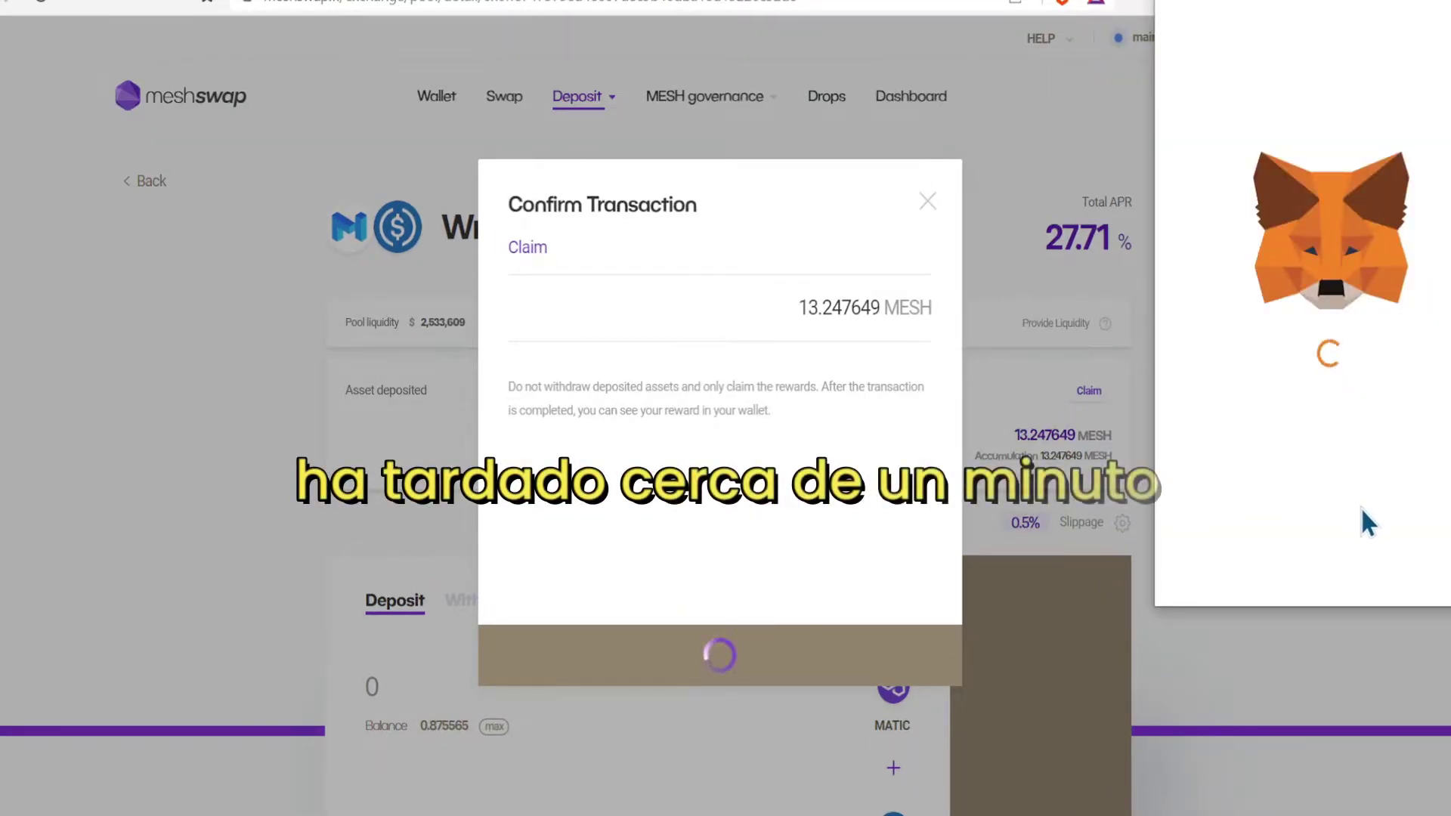
pyautogui.click(1396, 585)
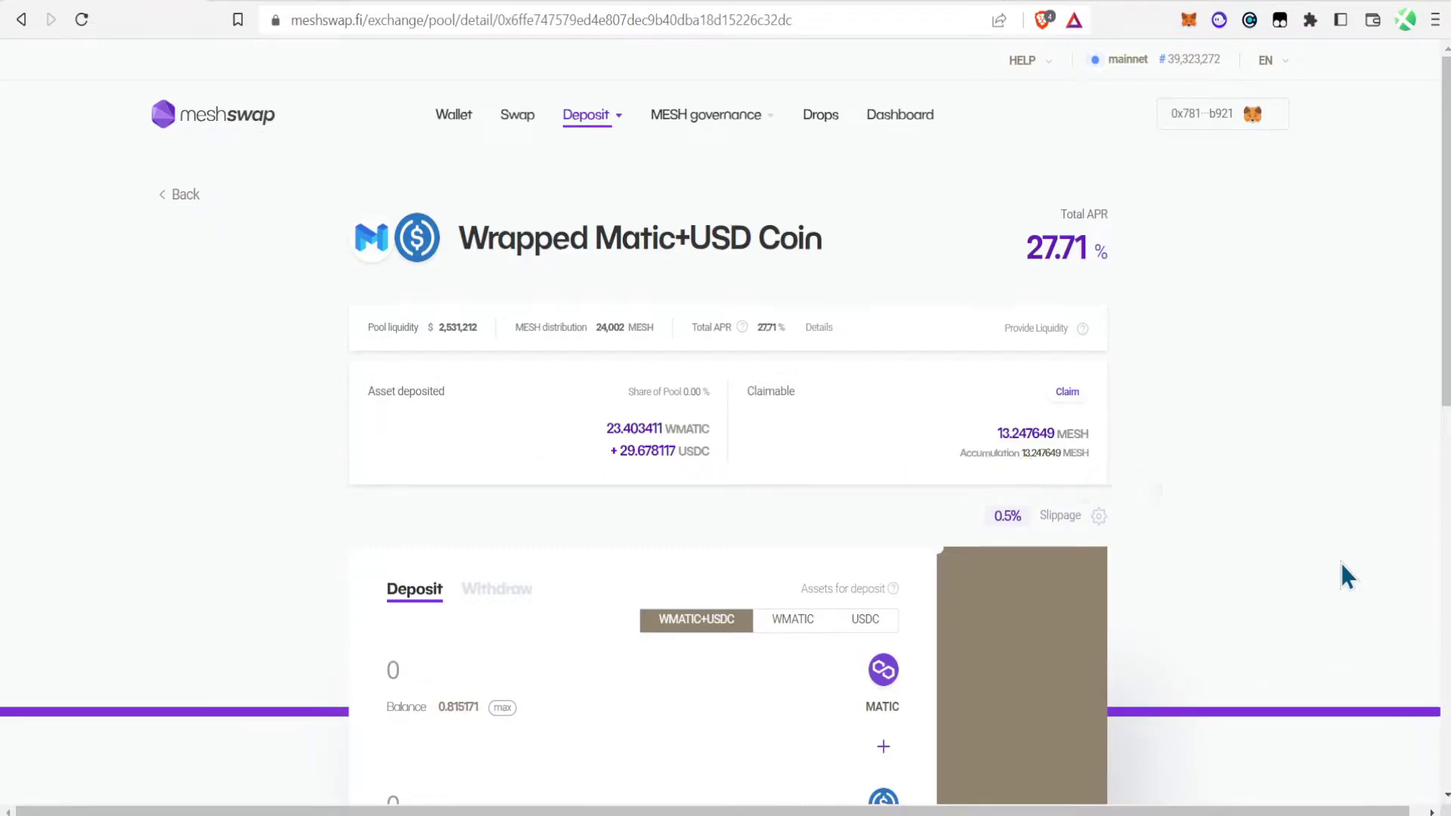
# Swap all 13.252465 MESH for MATIC and approve the transaction in MetaMask
pyautogui.click(521, 130)
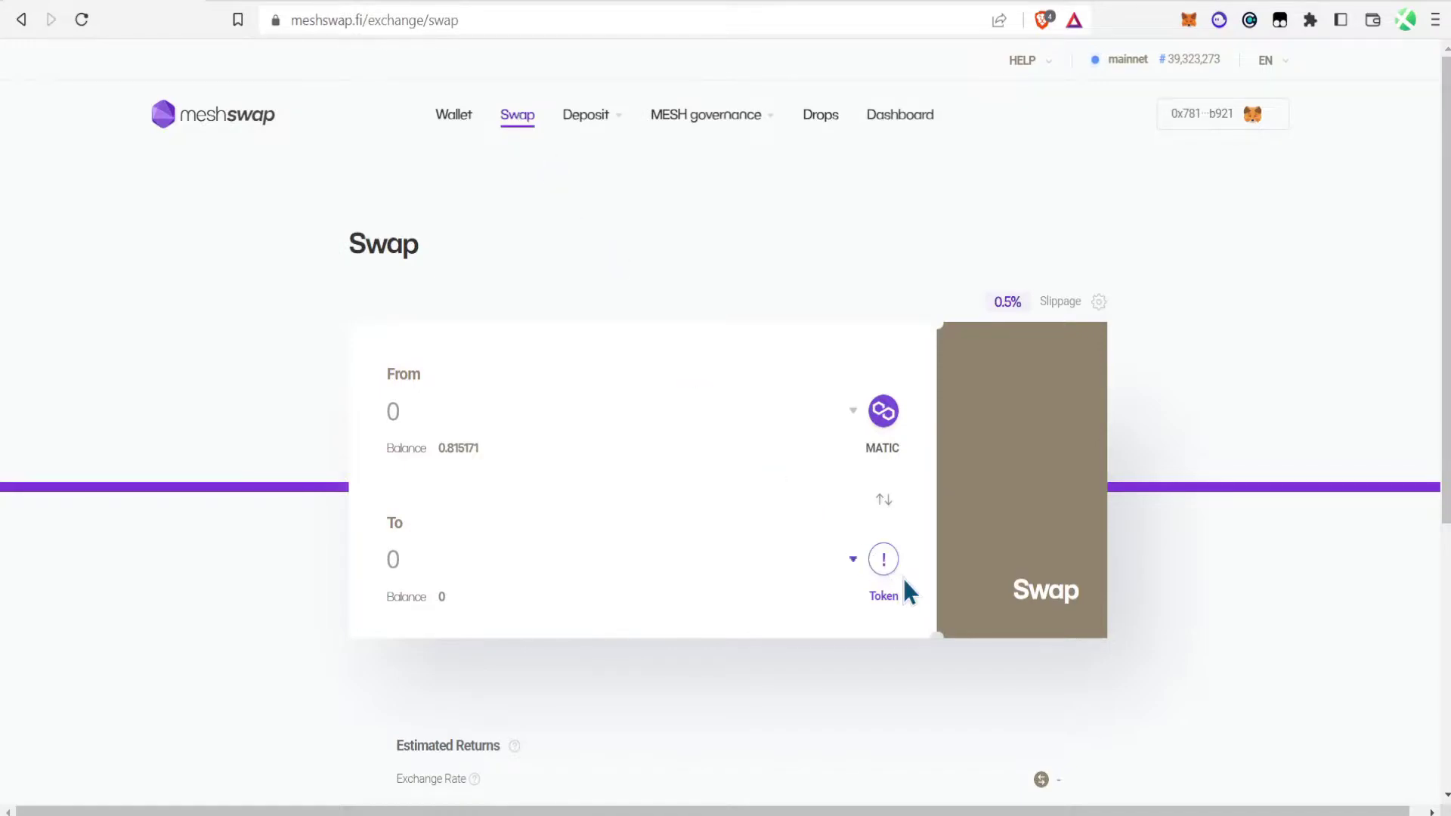
pyautogui.click(883, 563)
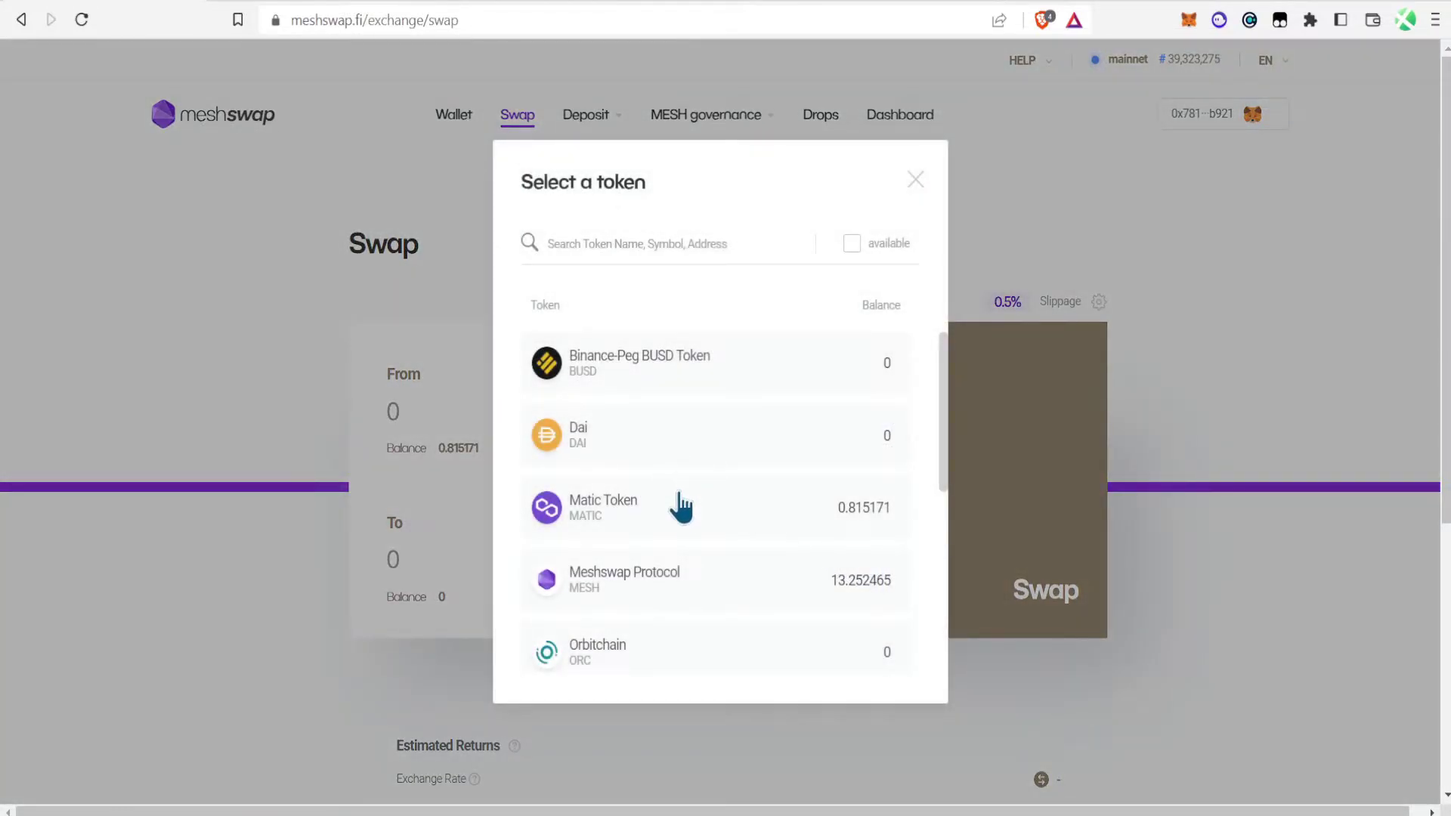
pyautogui.click(647, 592)
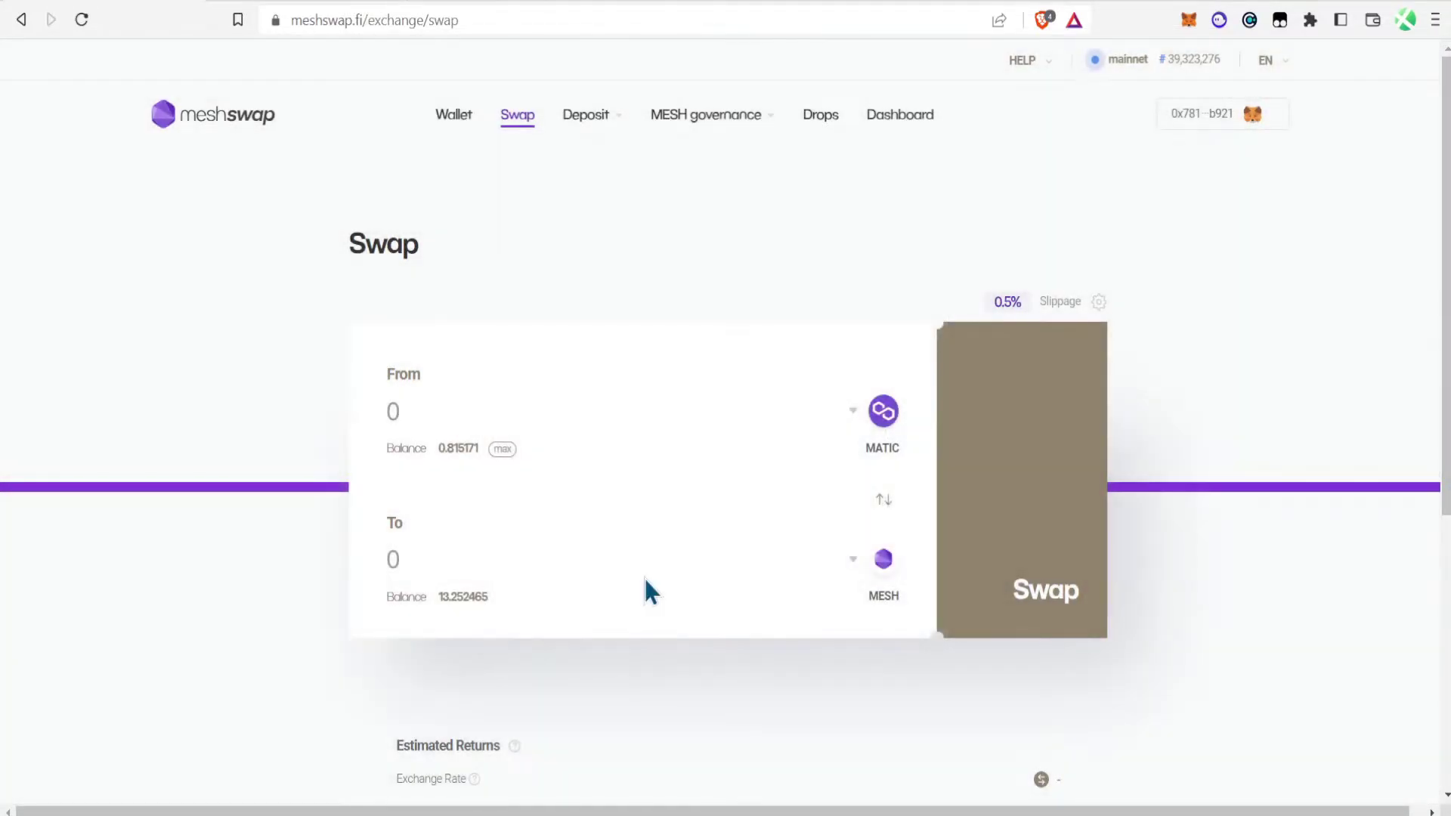
pyautogui.click(892, 501)
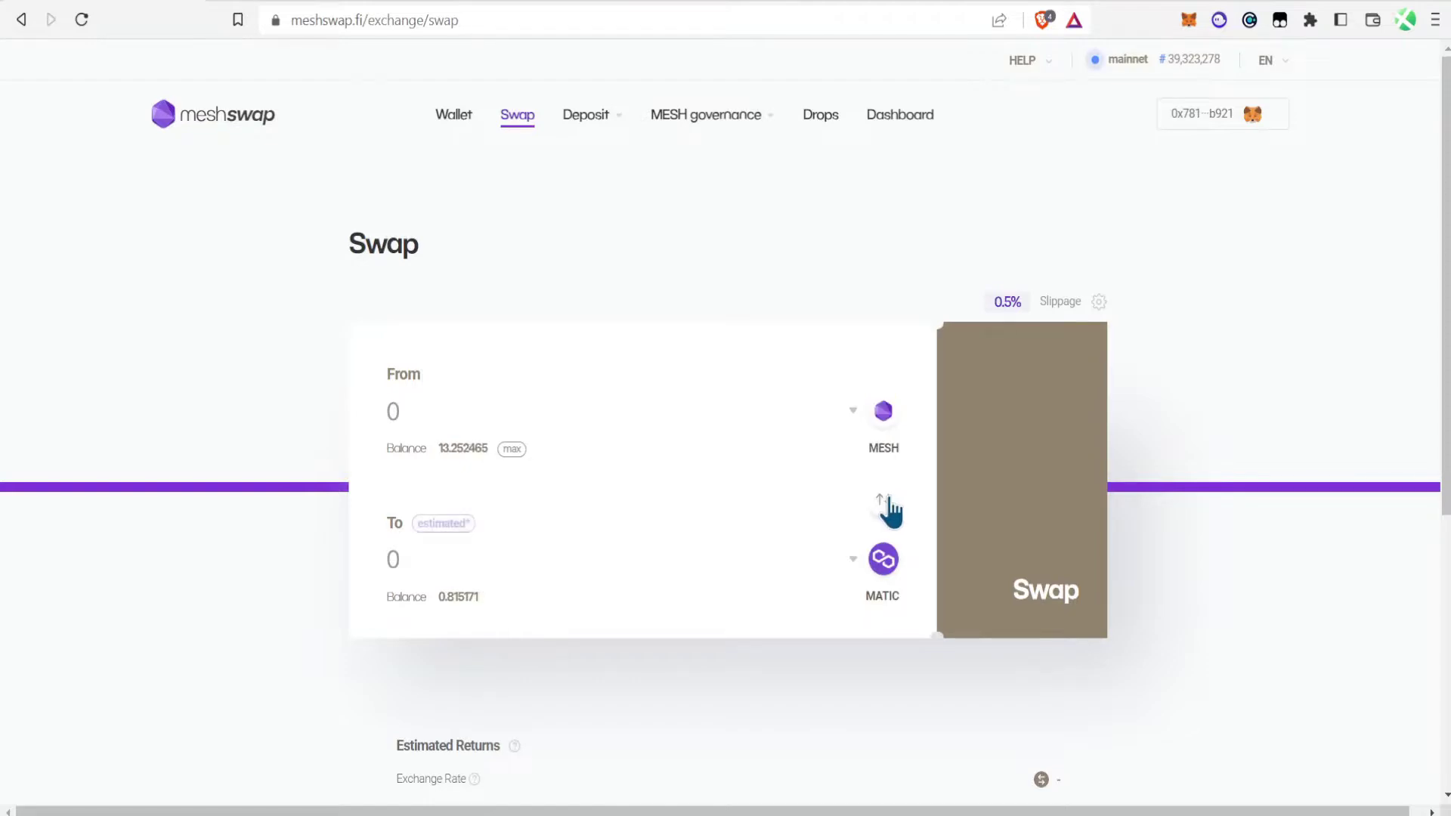
pyautogui.click(517, 451)
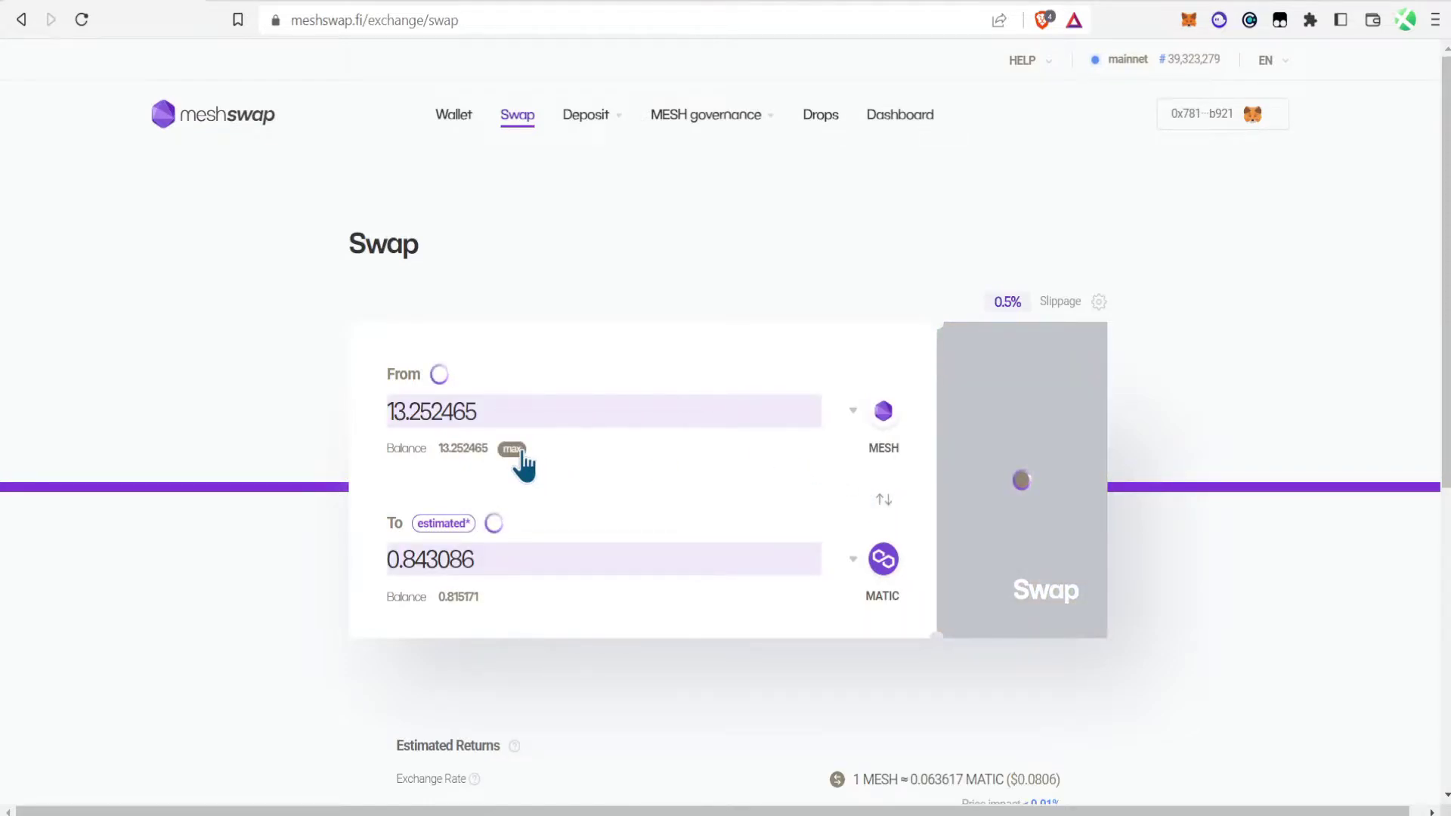
pyautogui.click(1068, 501)
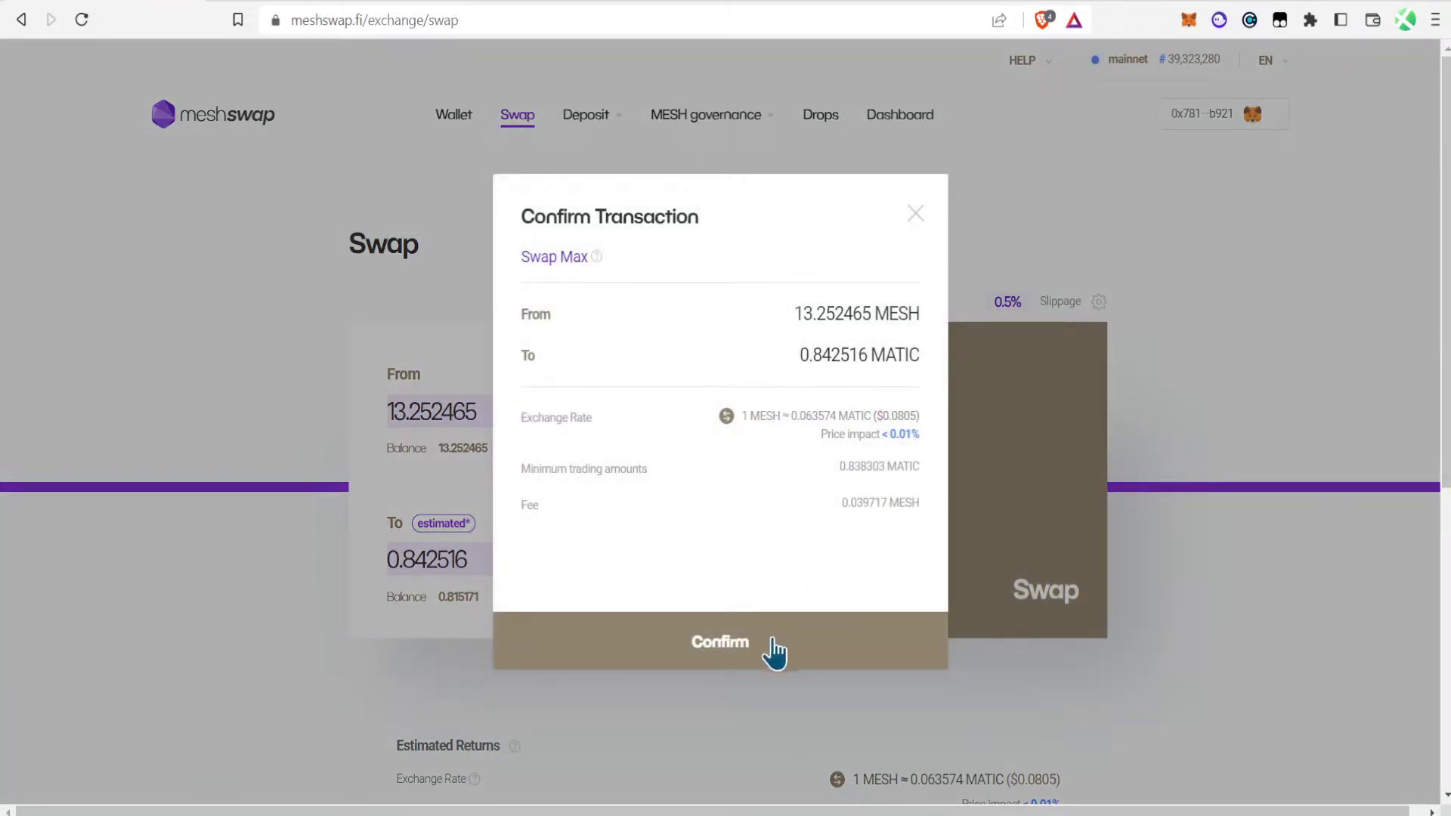
pyautogui.click(775, 653)
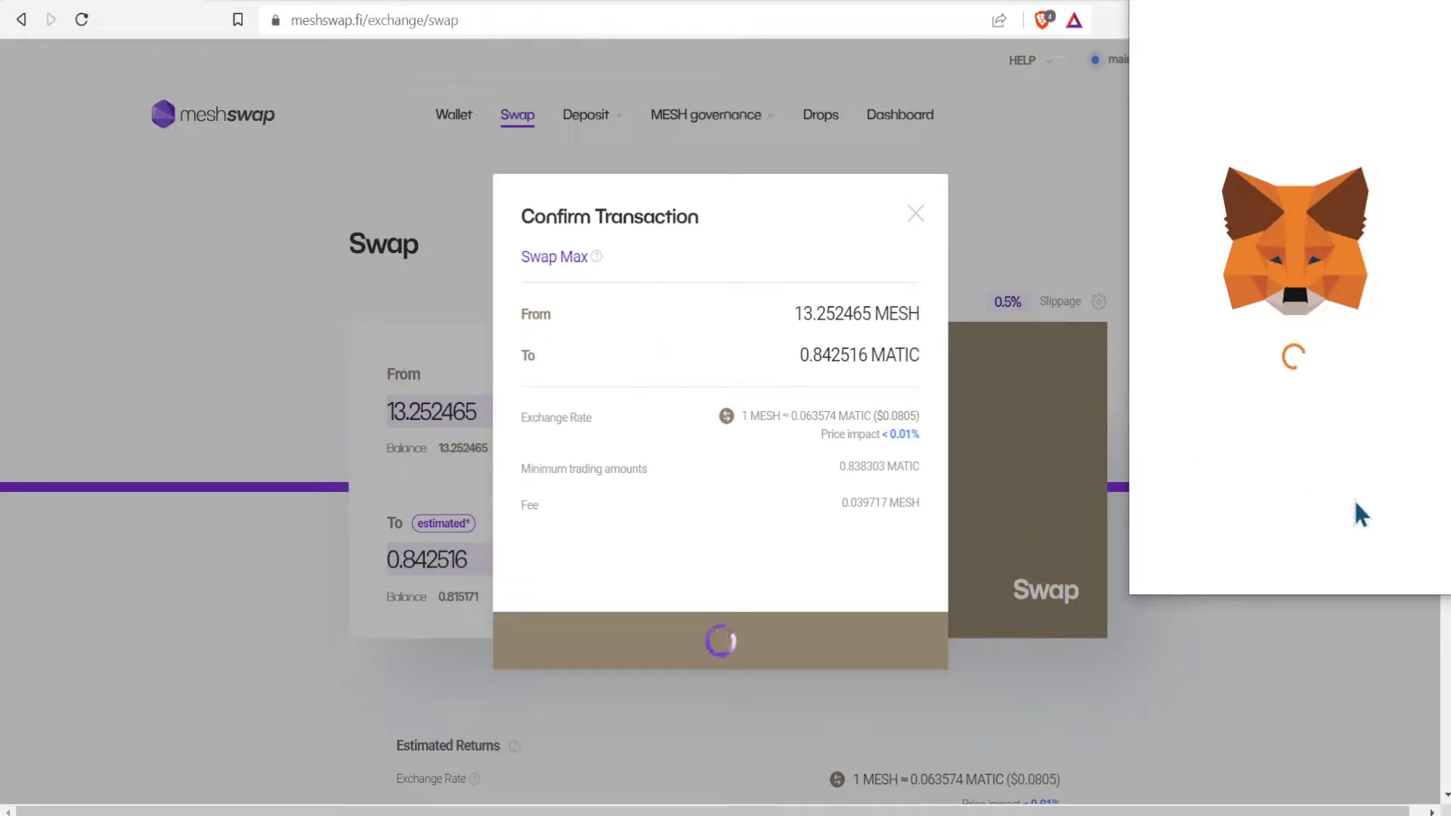
pyautogui.click(1369, 562)
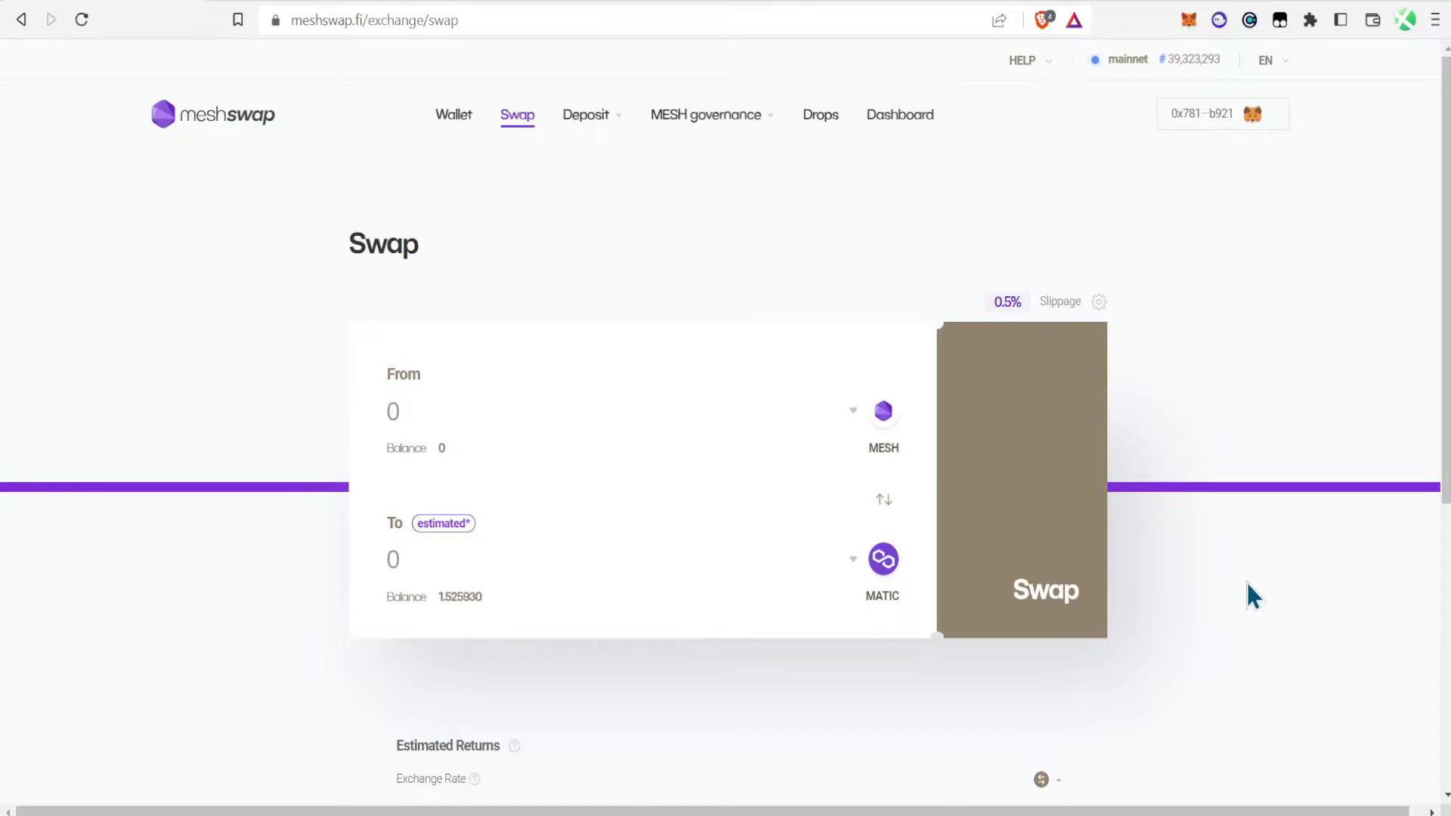
pyautogui.click(195, 6)
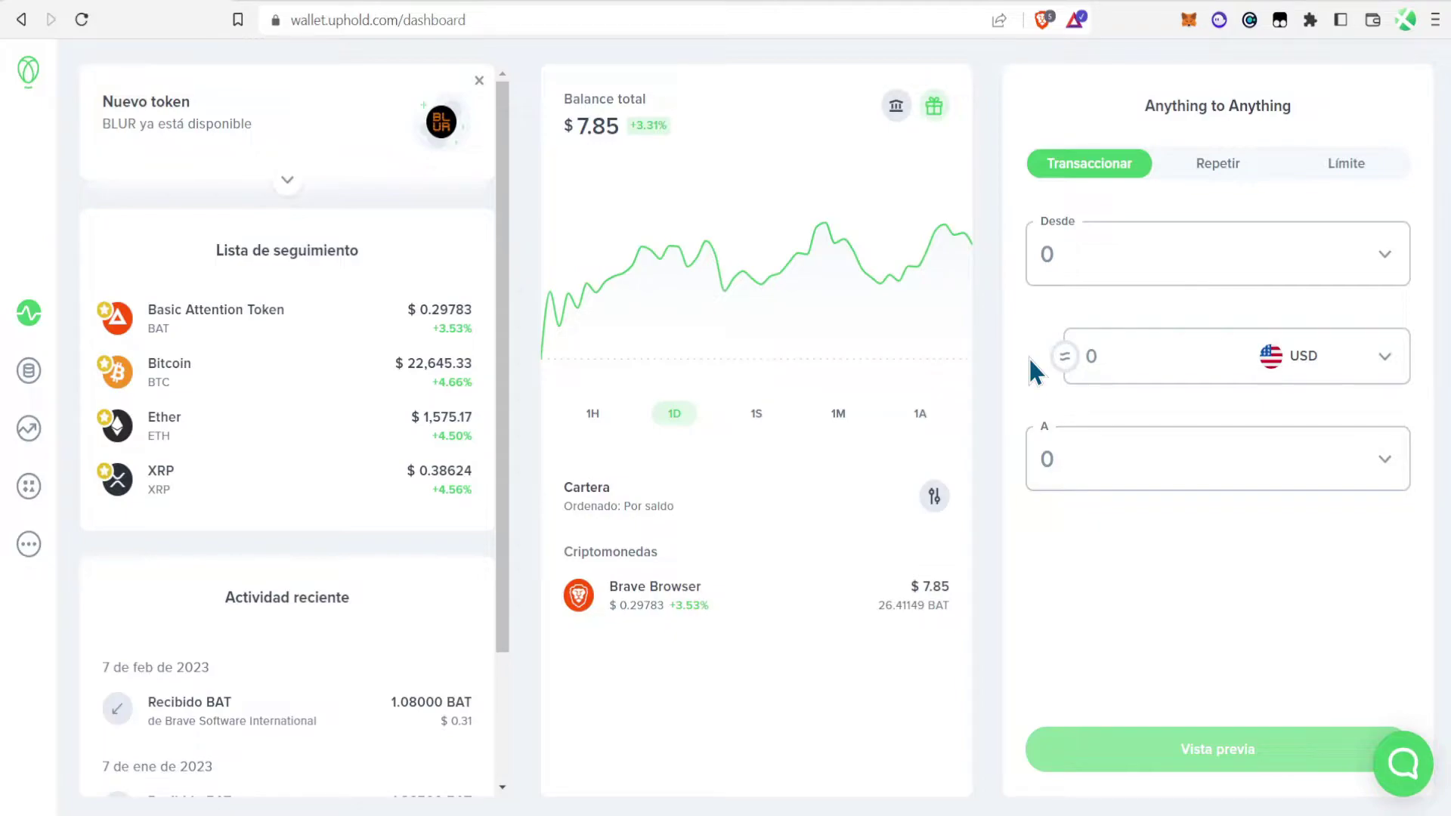
# Convert the whole Brave Browser BAT balance to 19.843574 XRP on the XRP Ledger network
pyautogui.click(662, 603)
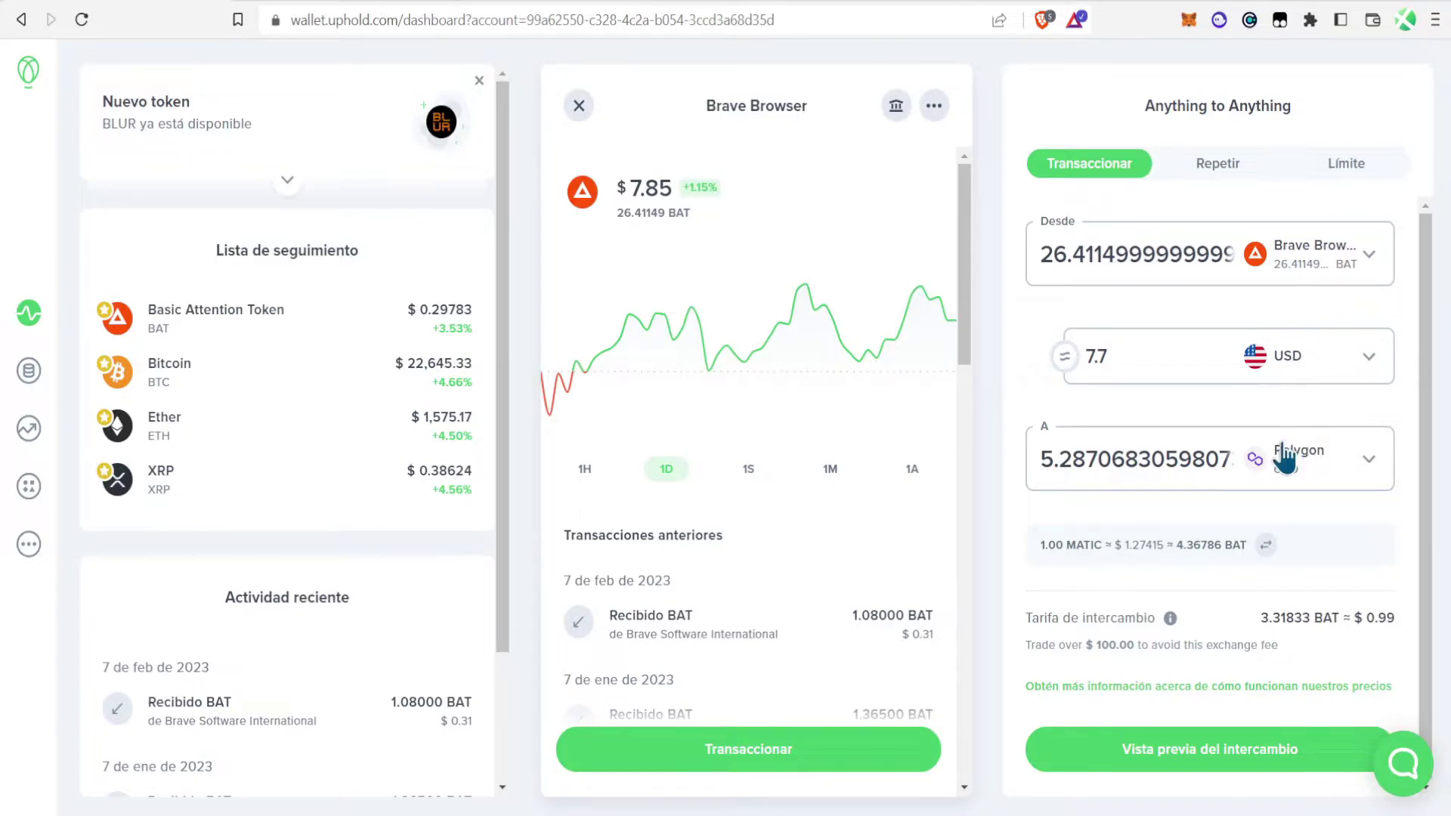
pyautogui.click(1289, 264)
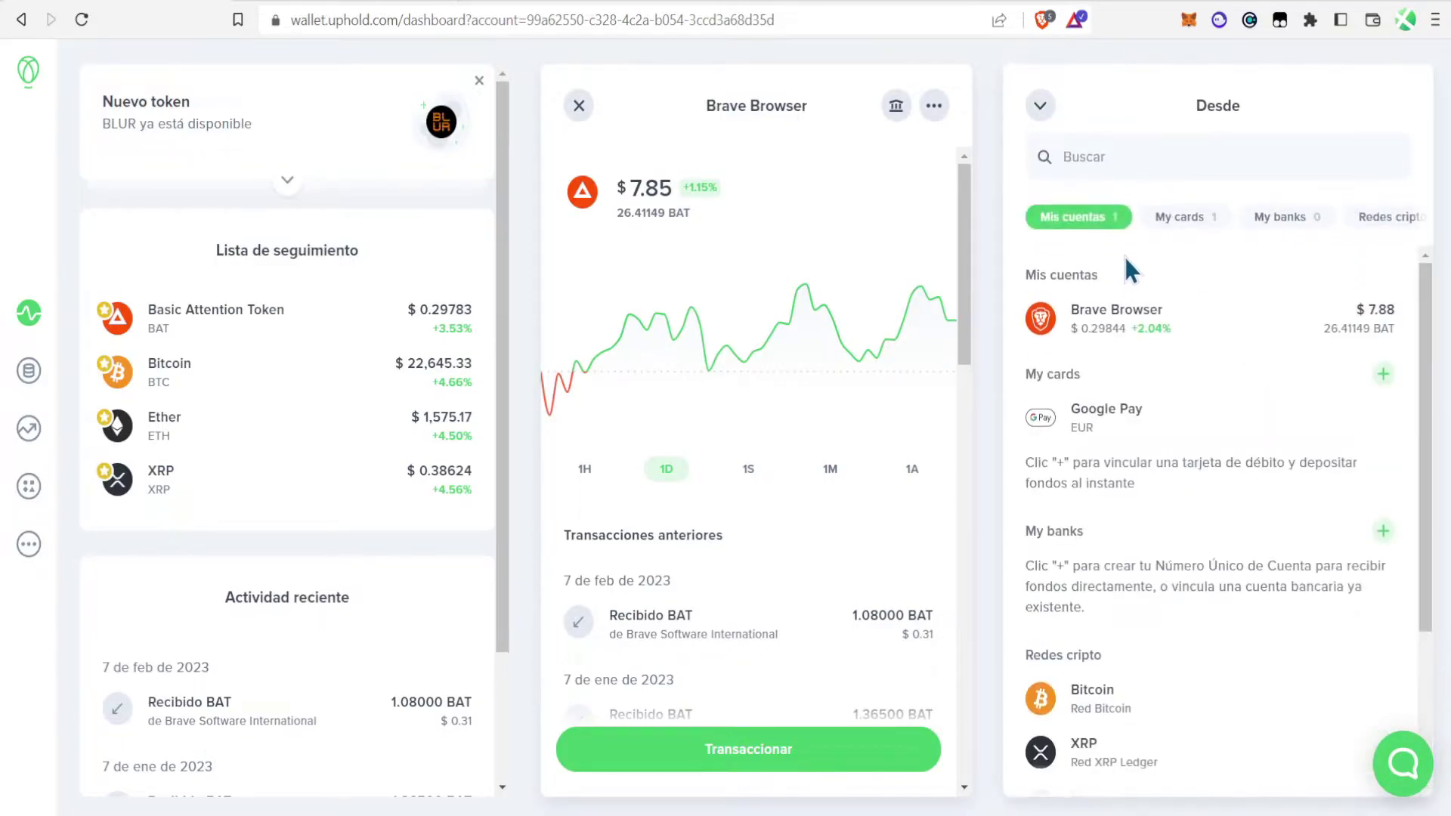
pyautogui.click(1126, 326)
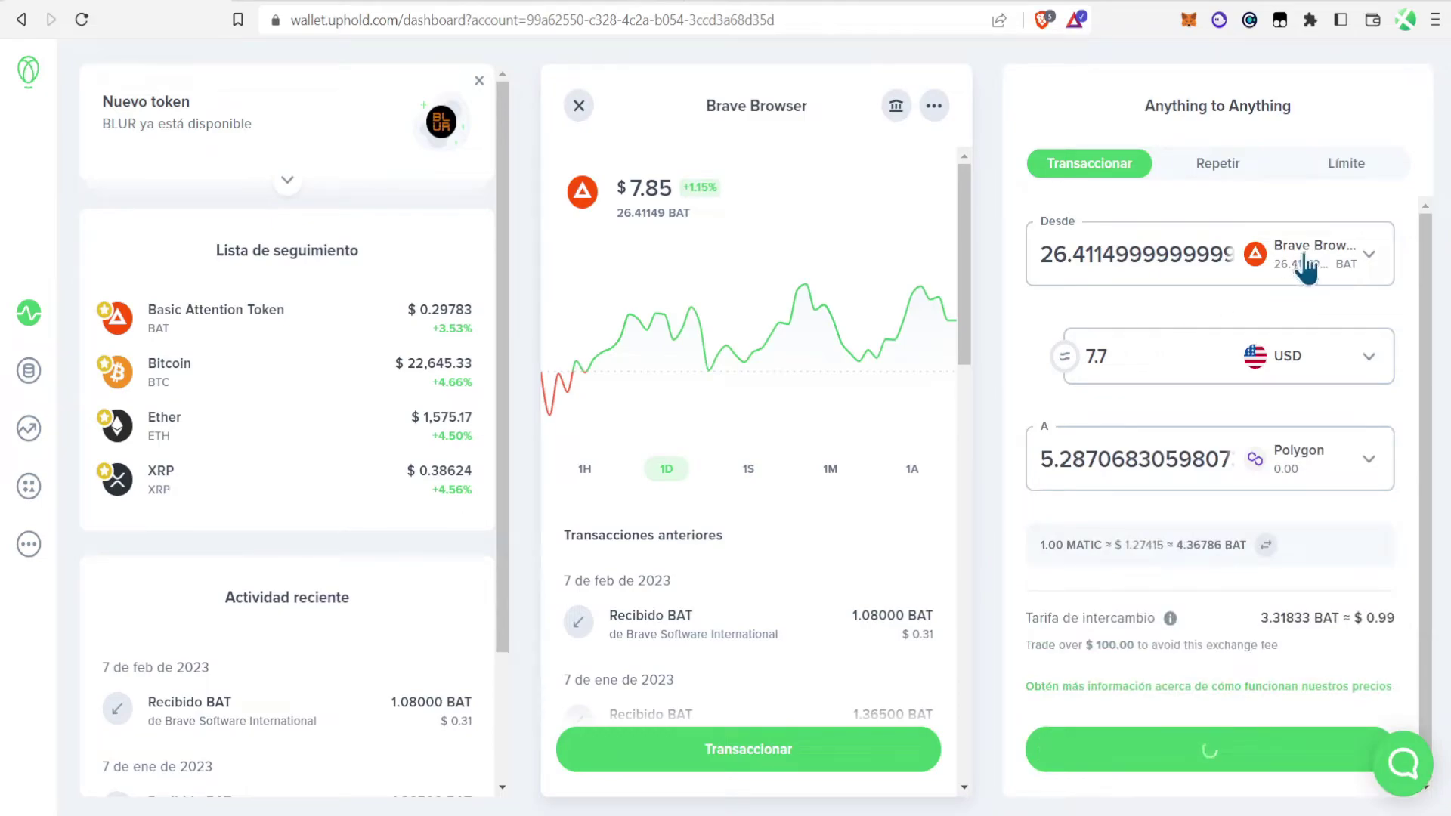
pyautogui.click(1332, 317)
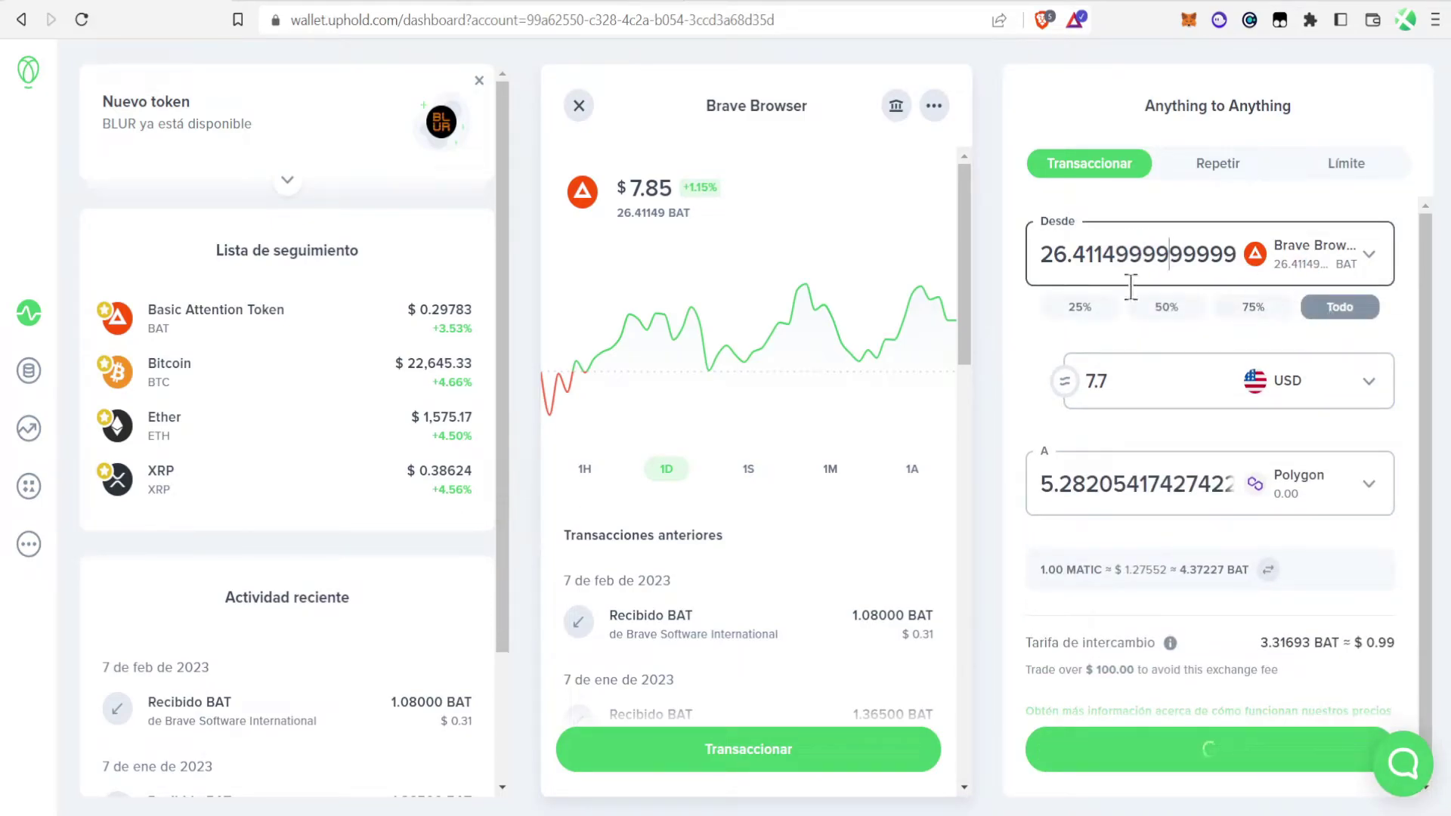
pyautogui.click(1305, 478)
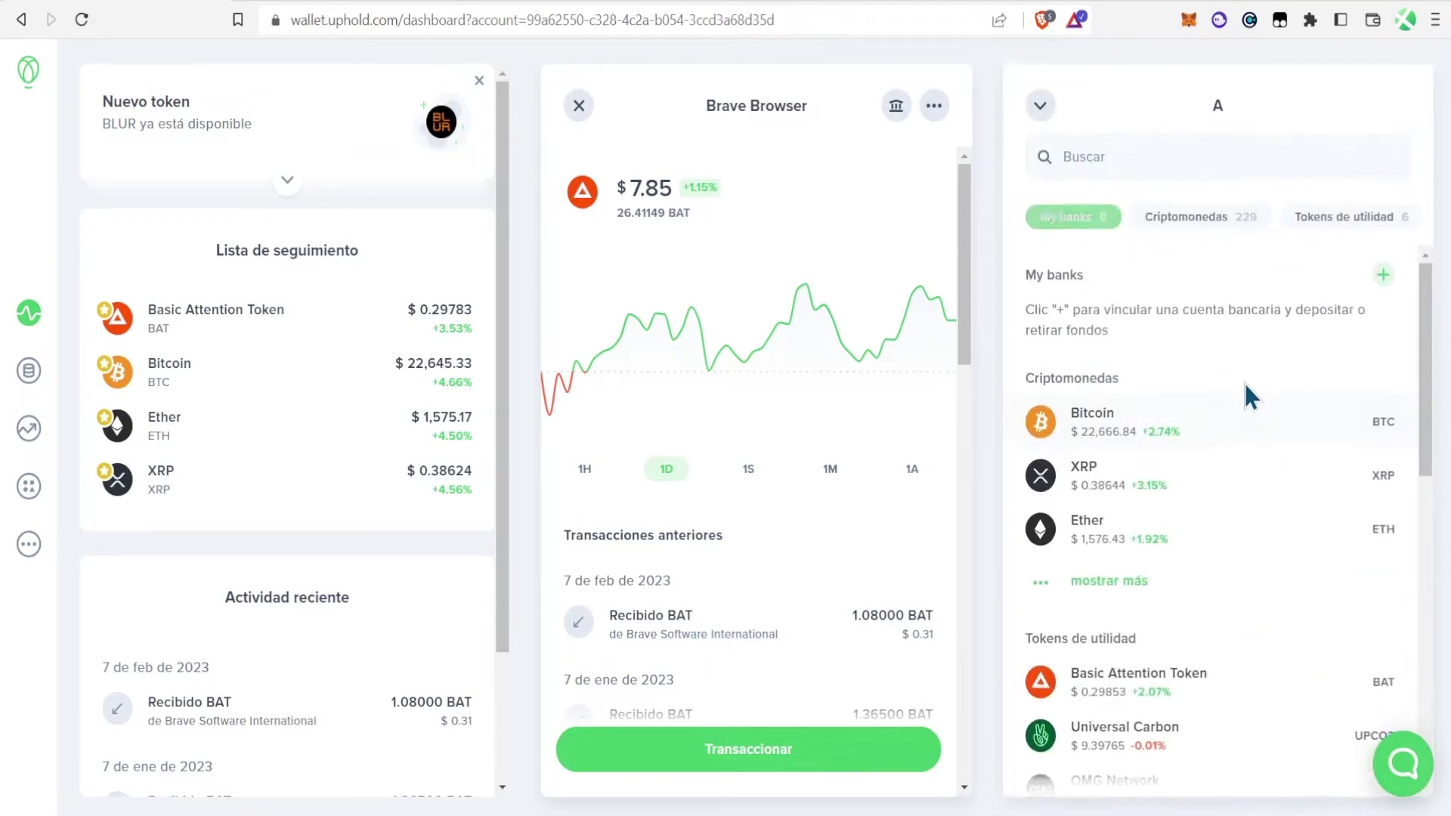
pyautogui.click(1041, 108)
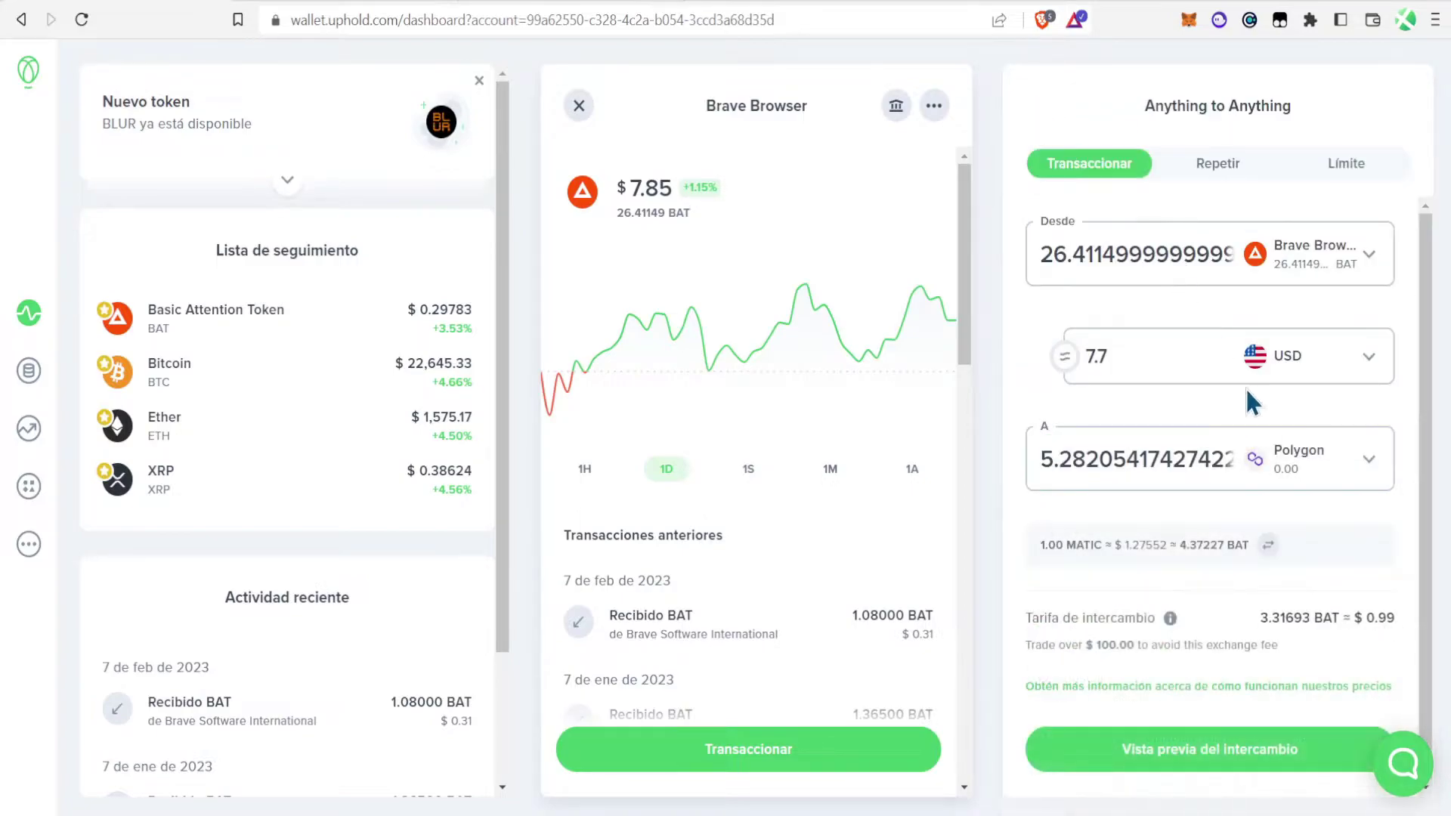
pyautogui.click(1305, 461)
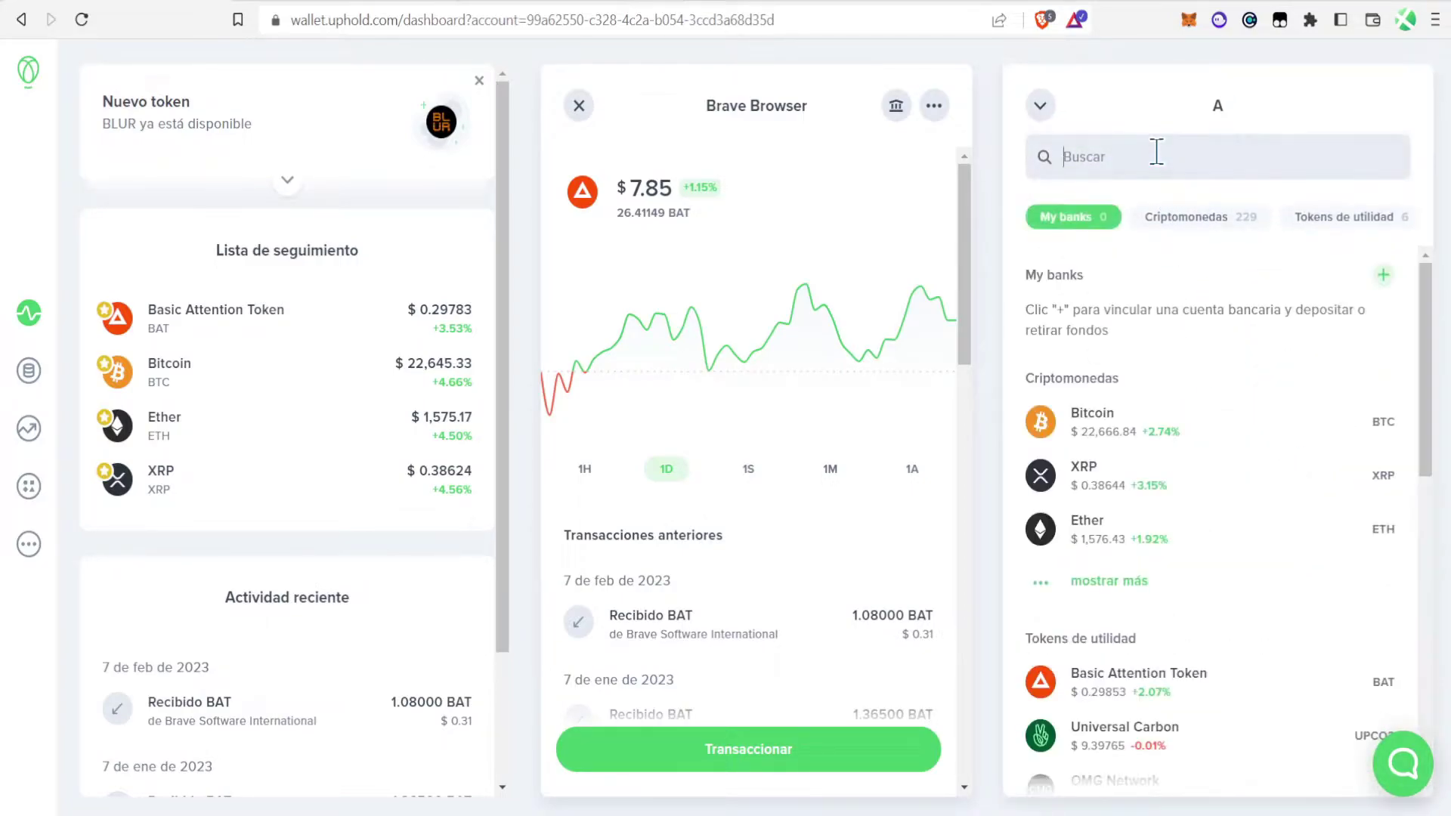
pyautogui.write('xrp')
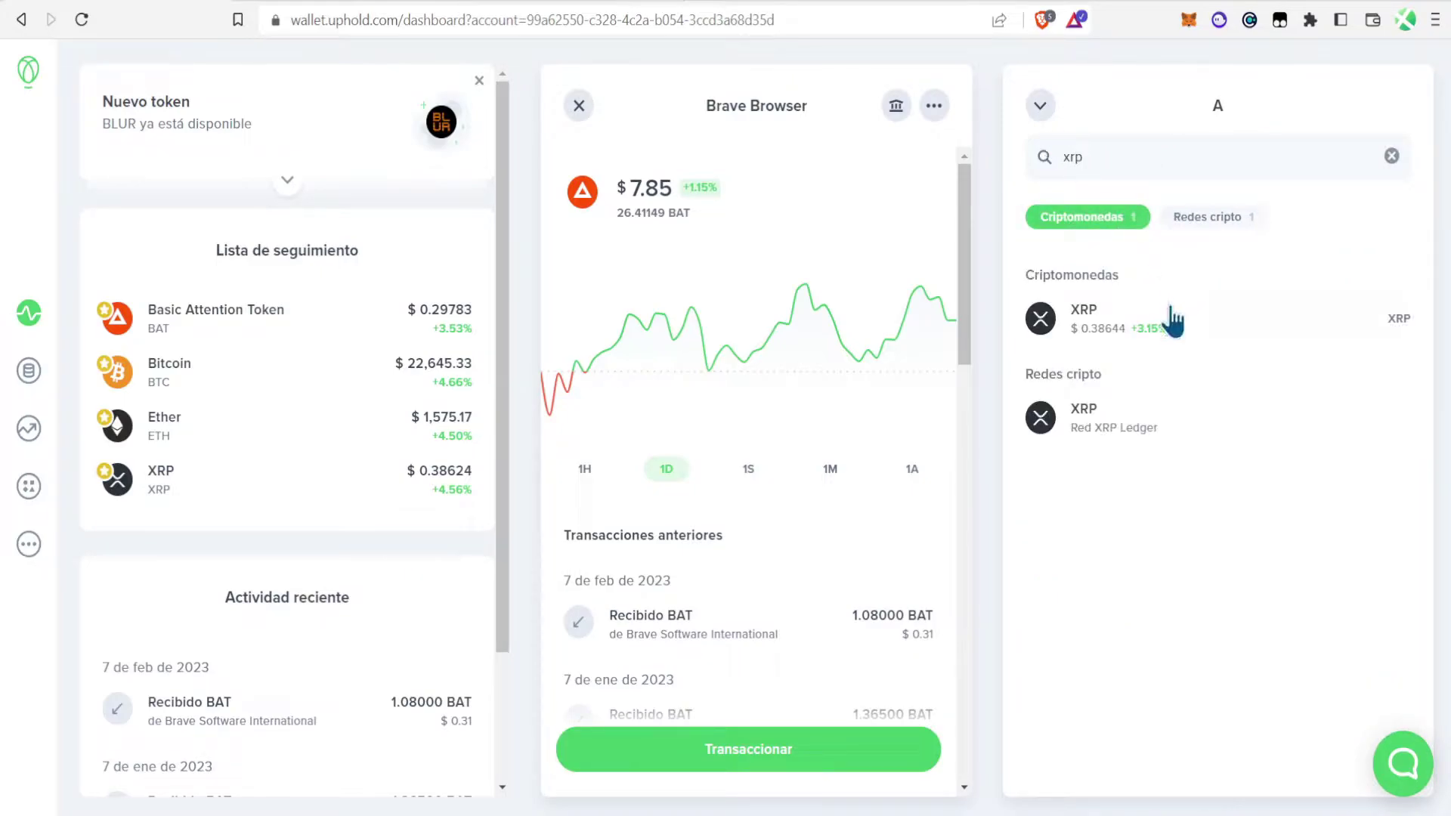
pyautogui.click(1170, 427)
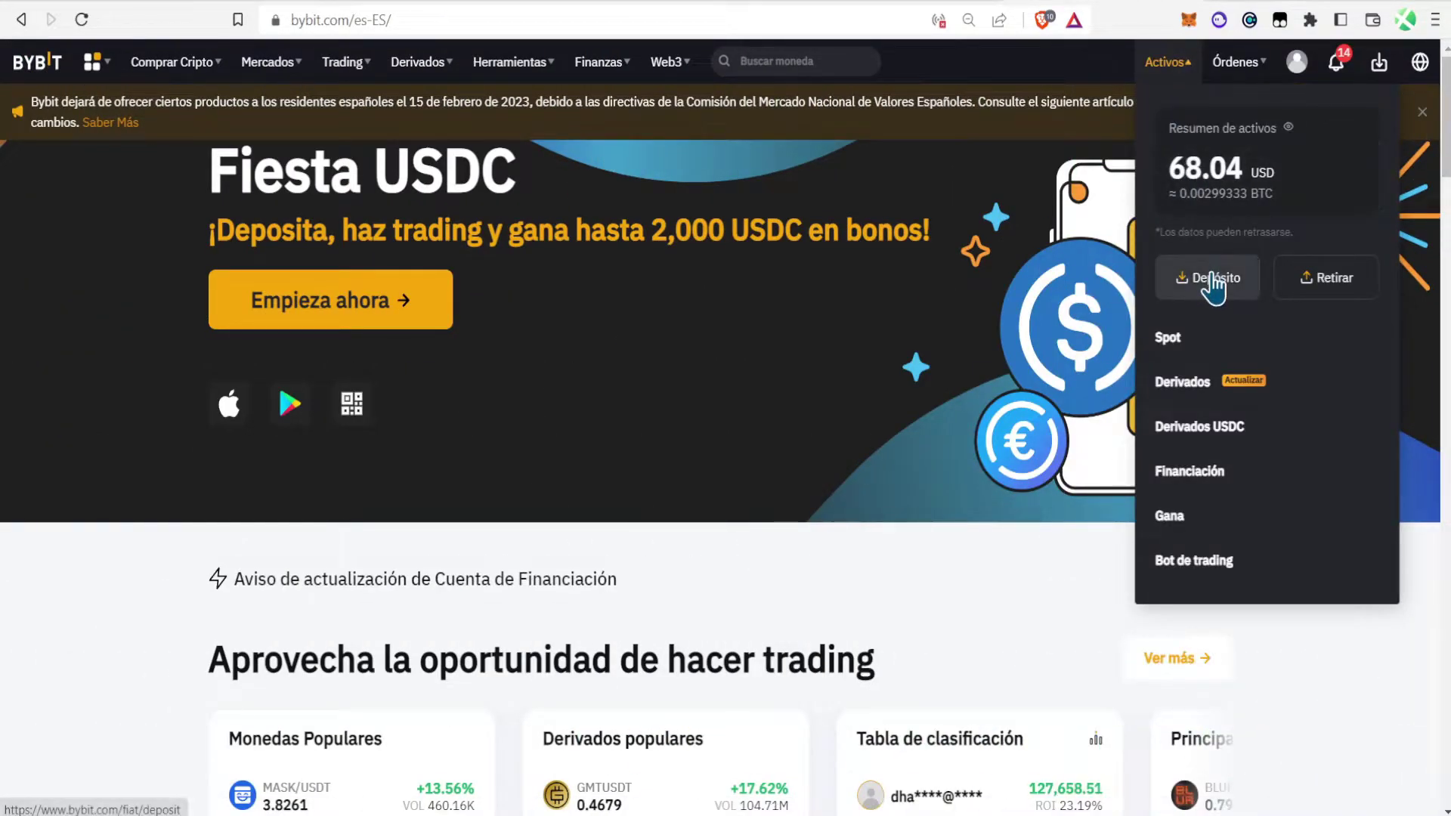
# On Bybit's deposit page, search for and select XRP as the deposit coin
pyautogui.click(1193, 278)
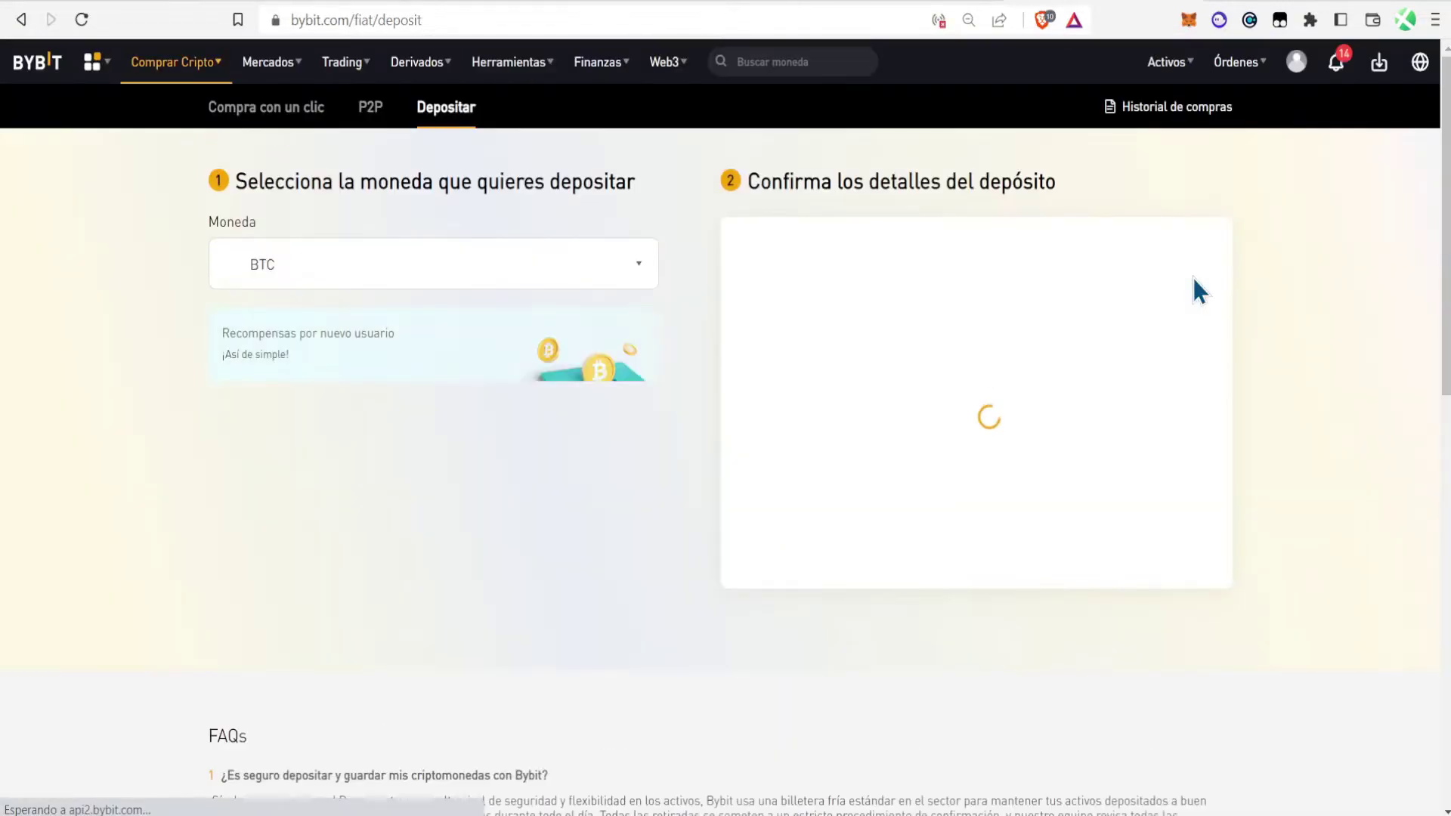
pyautogui.click(621, 279)
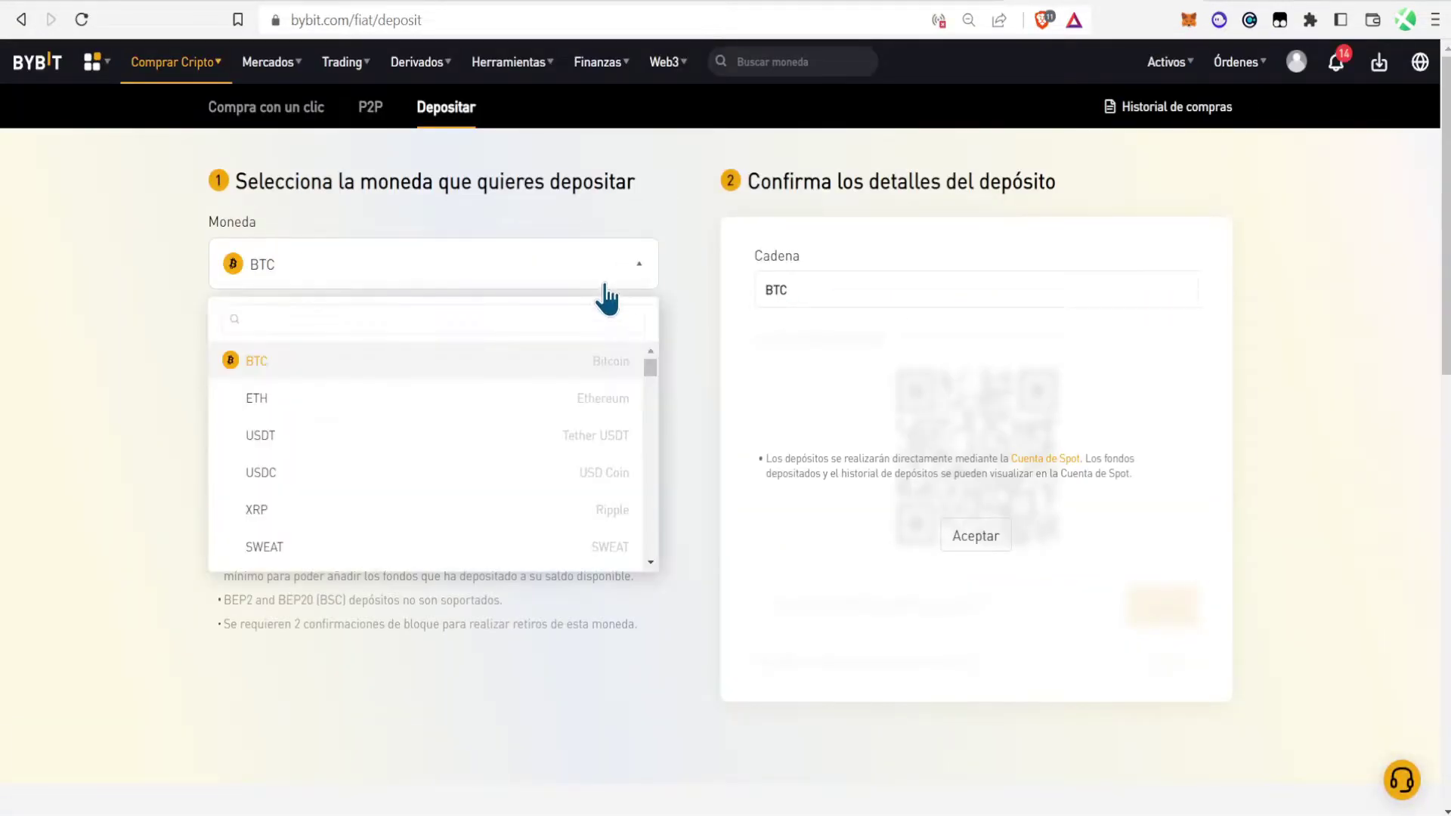
pyautogui.click(551, 317)
pyautogui.write('xr')
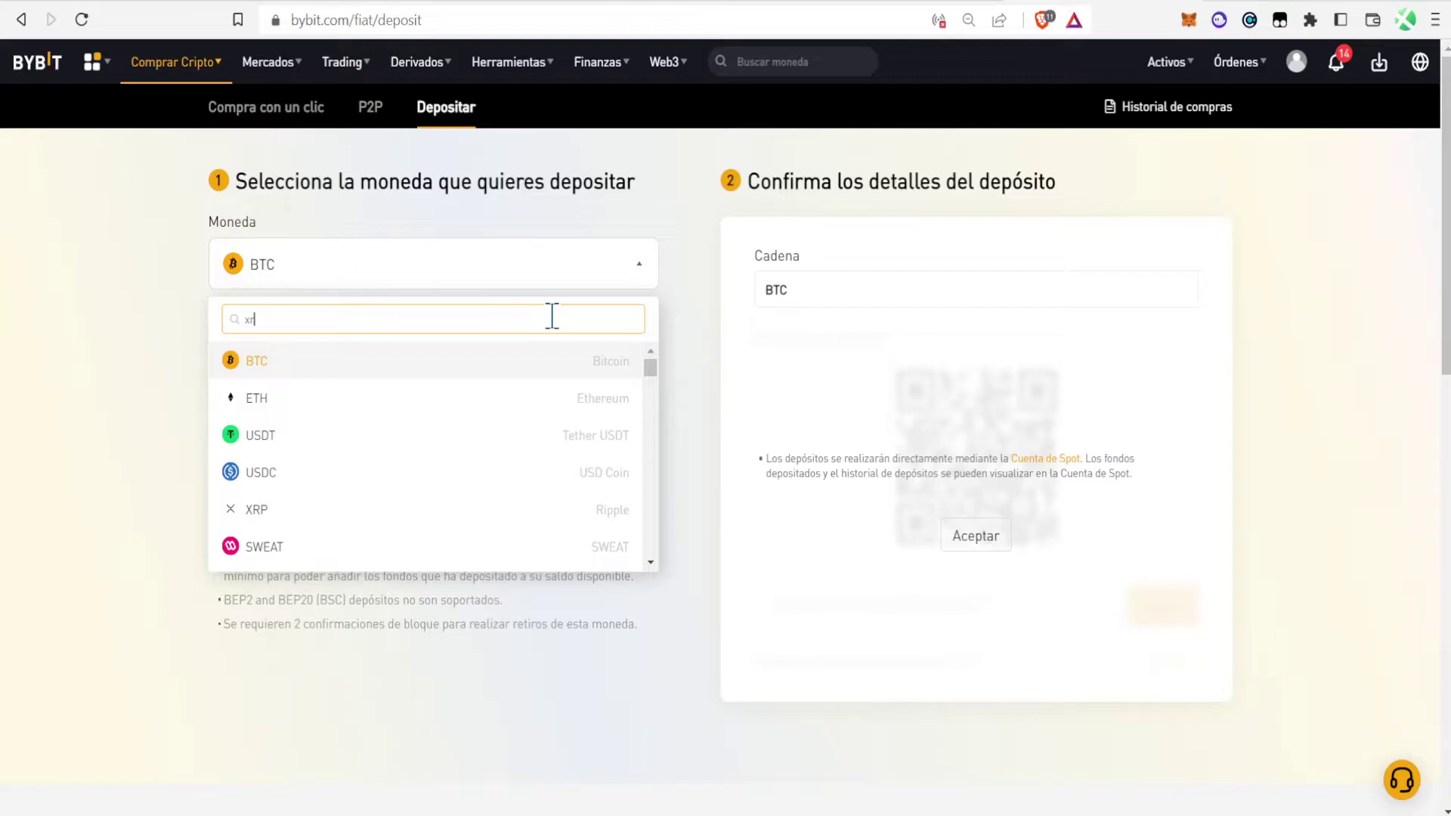
pyautogui.write('p')
pyautogui.click(465, 360)
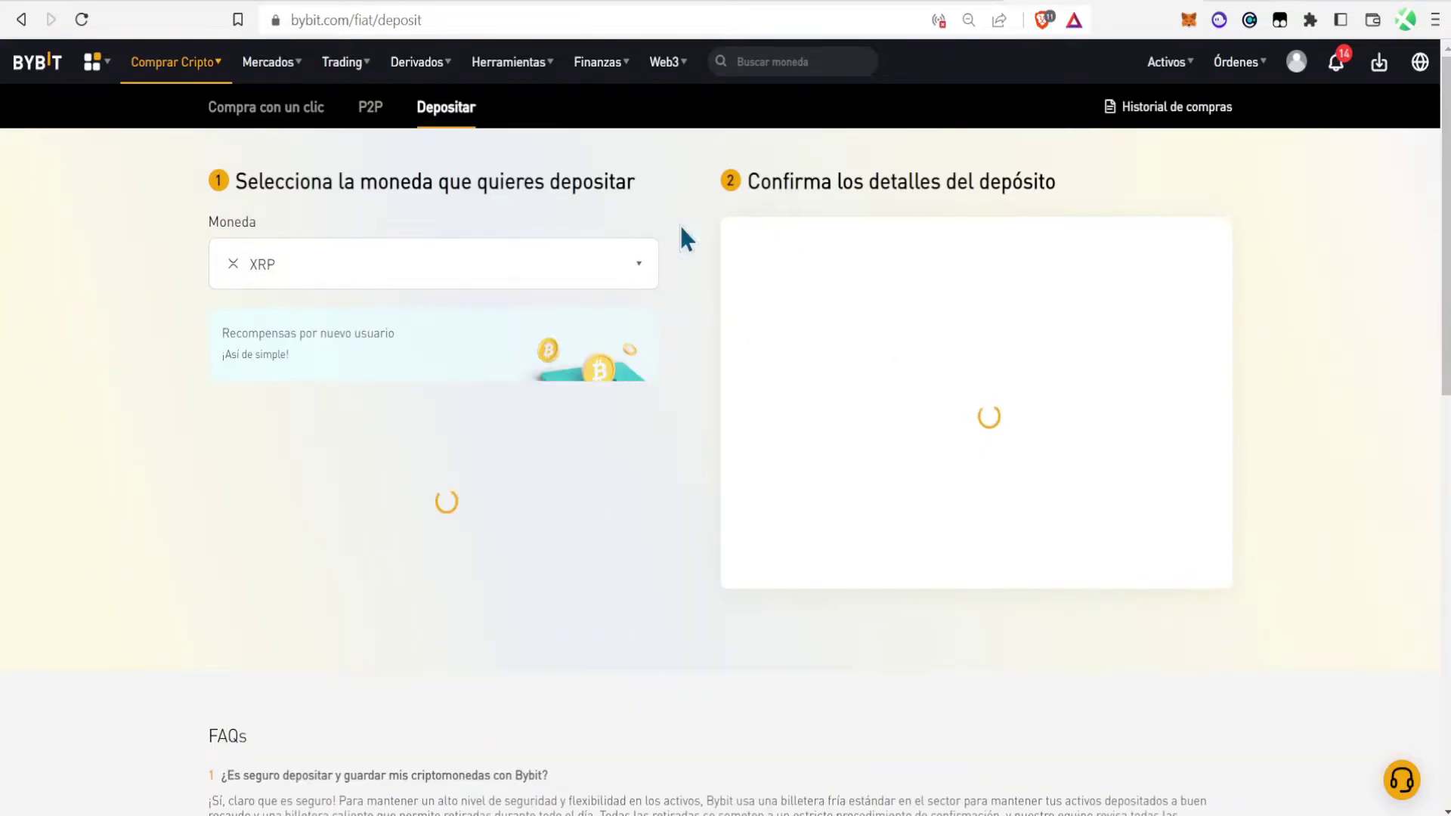
# Keep the XRP network, dismiss the notice, and copy the XRP deposit address
pyautogui.click(865, 292)
pyautogui.click(868, 293)
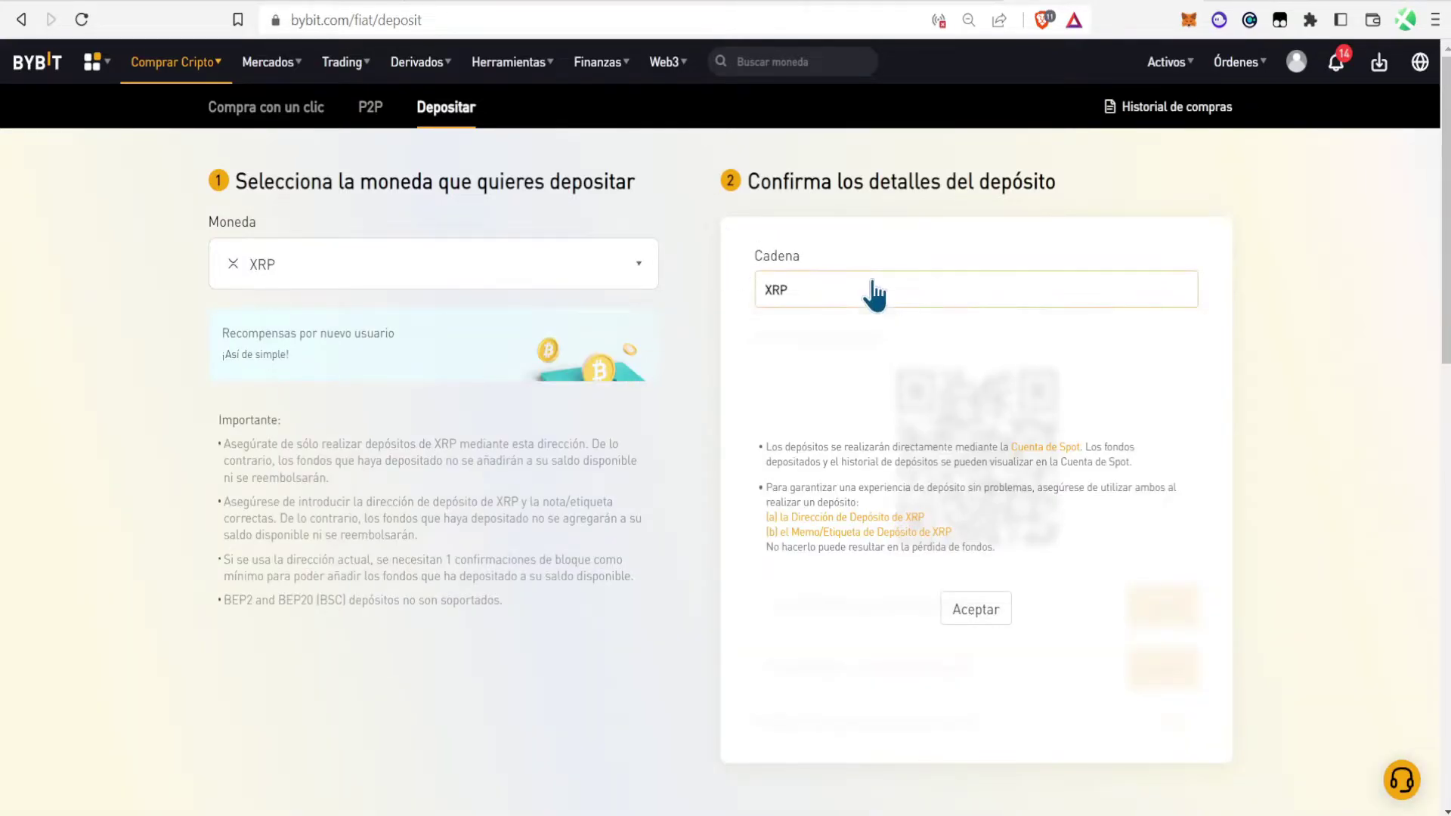
pyautogui.click(987, 609)
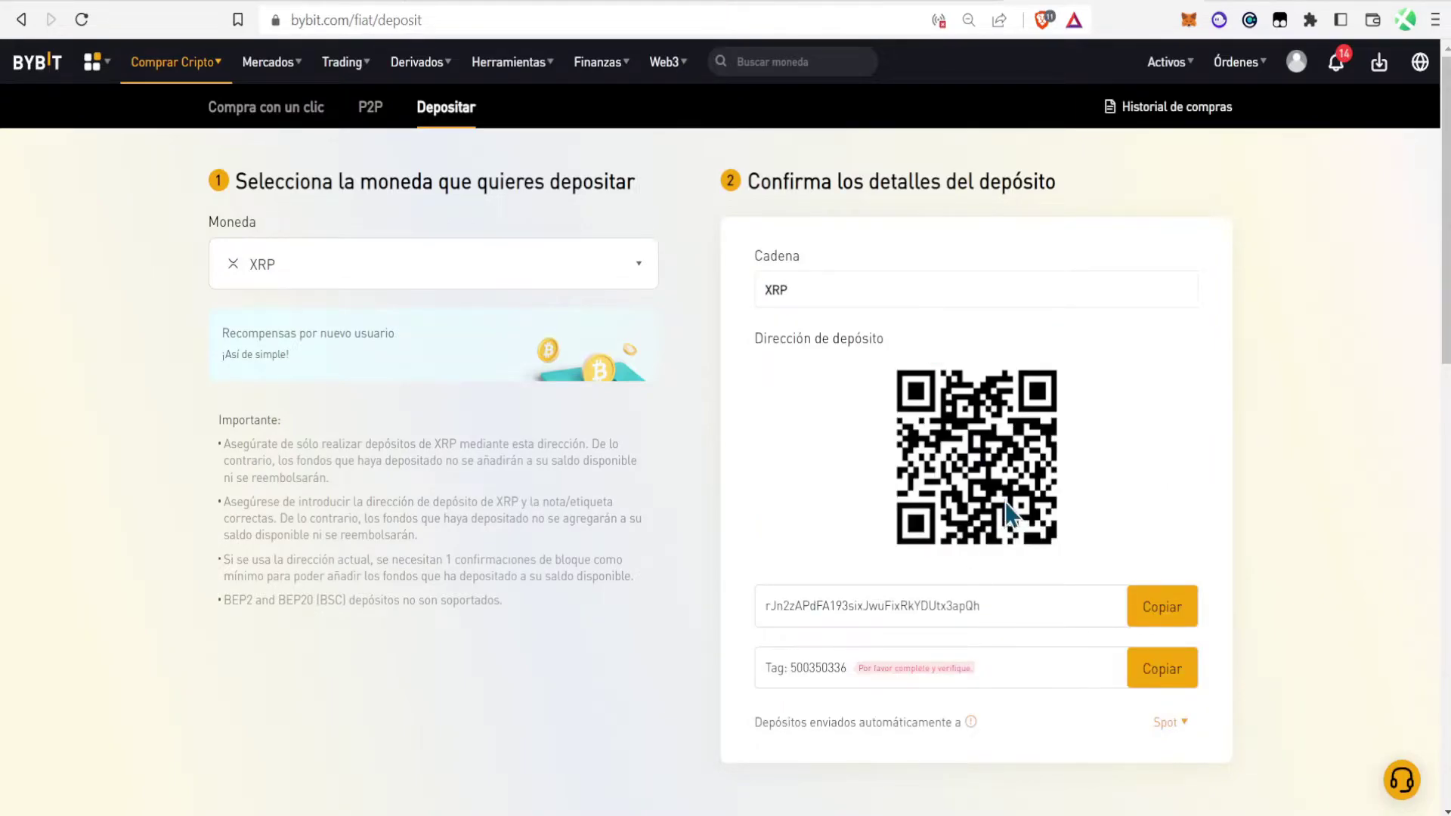
pyautogui.click(1181, 619)
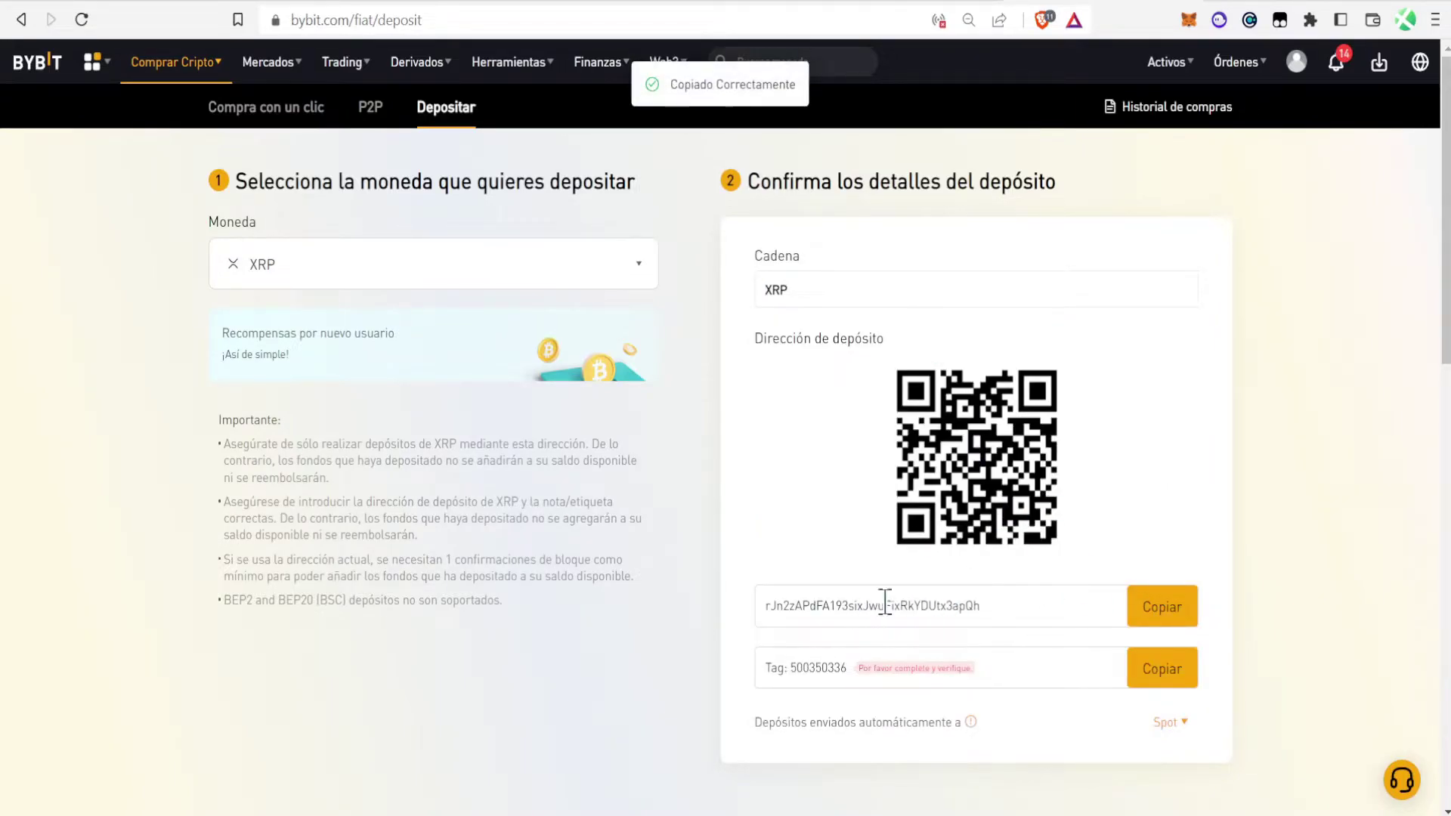
pyautogui.hotkey('ctrl', 'Tab')
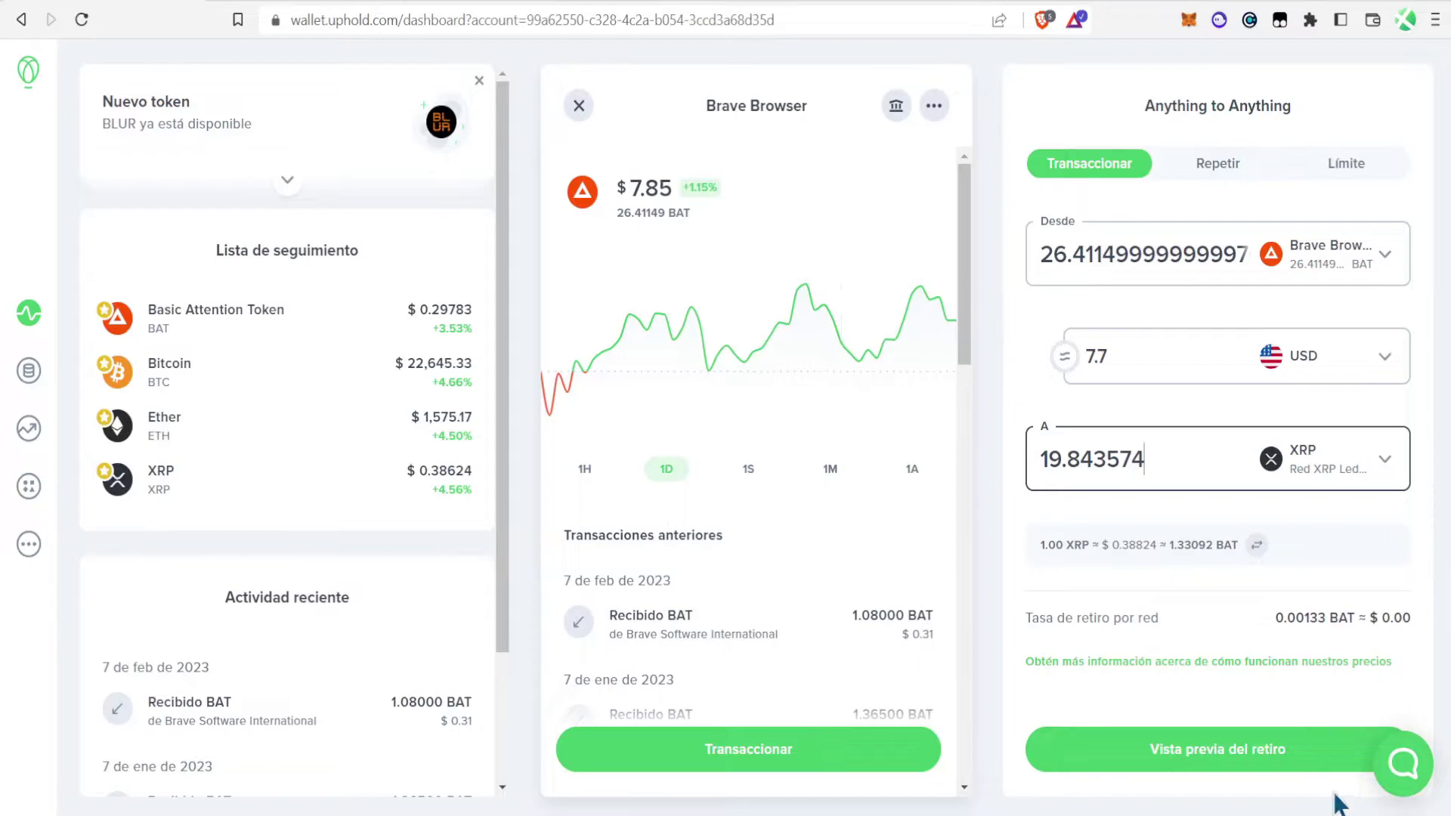
# In Uphold's withdrawal preview, paste Bybit's XRP deposit address and destination tag
pyautogui.click(1298, 755)
pyautogui.click(1134, 219)
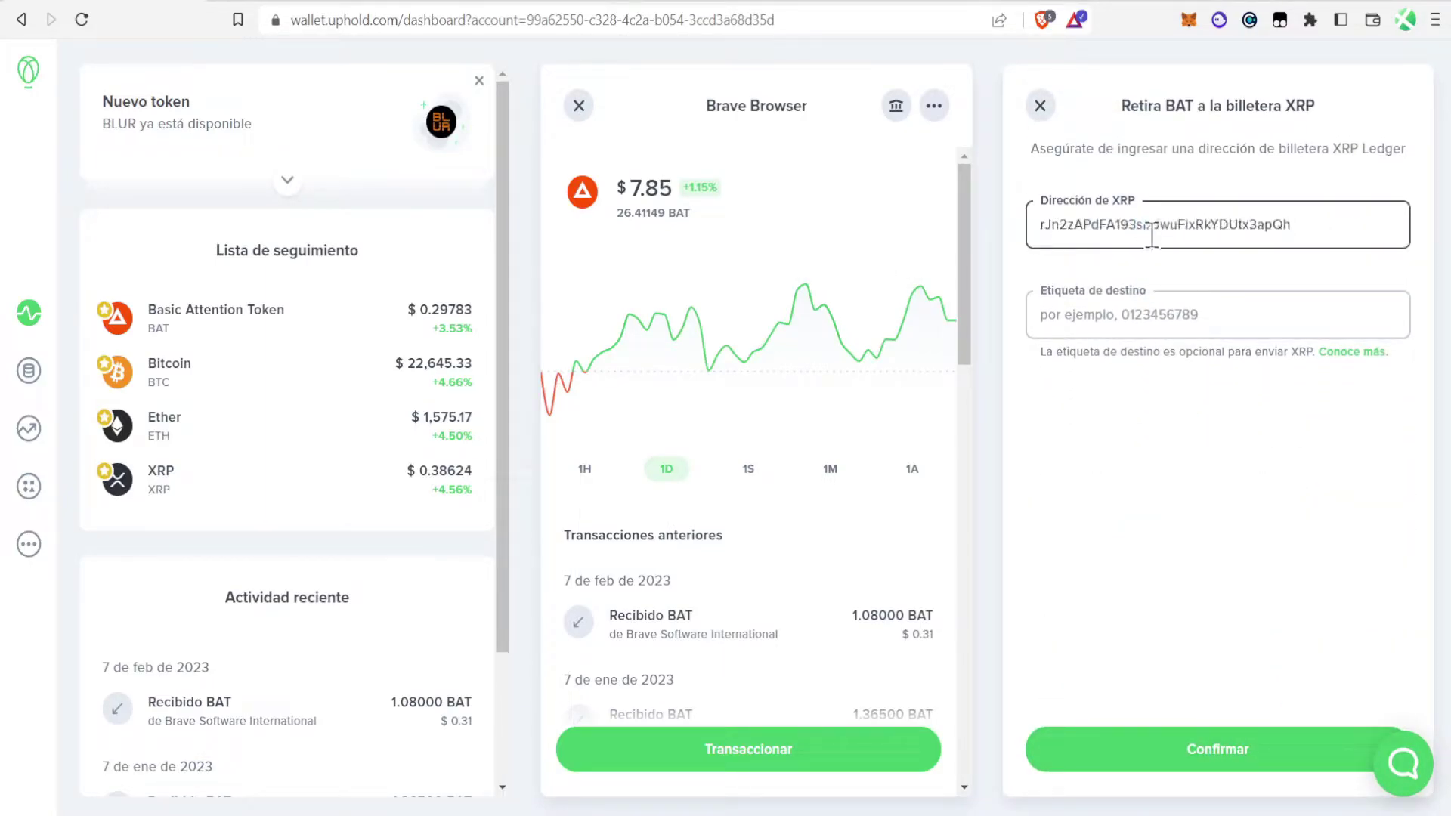
pyautogui.hotkey('ctrl', 'Tab')
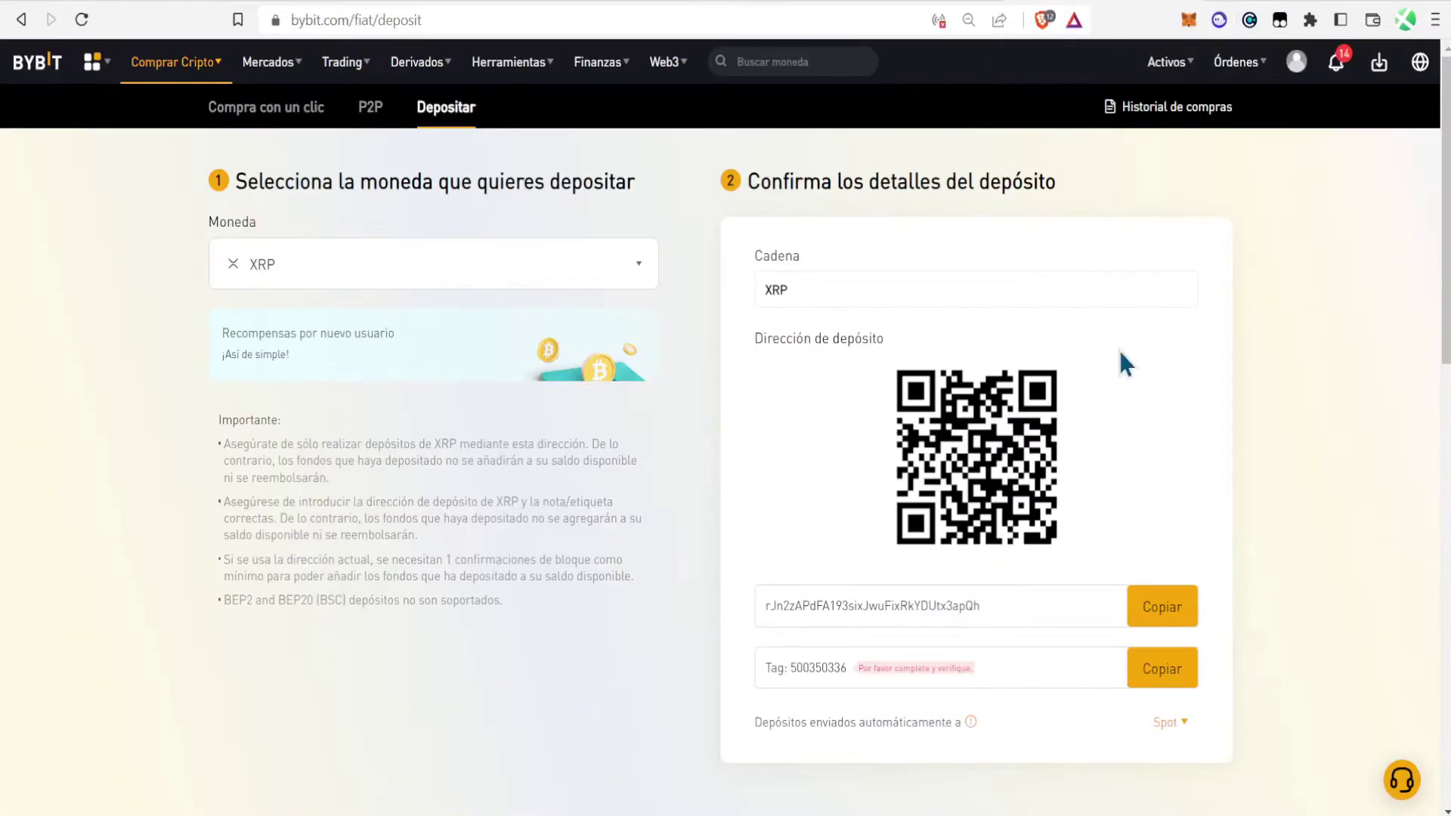
pyautogui.click(1177, 676)
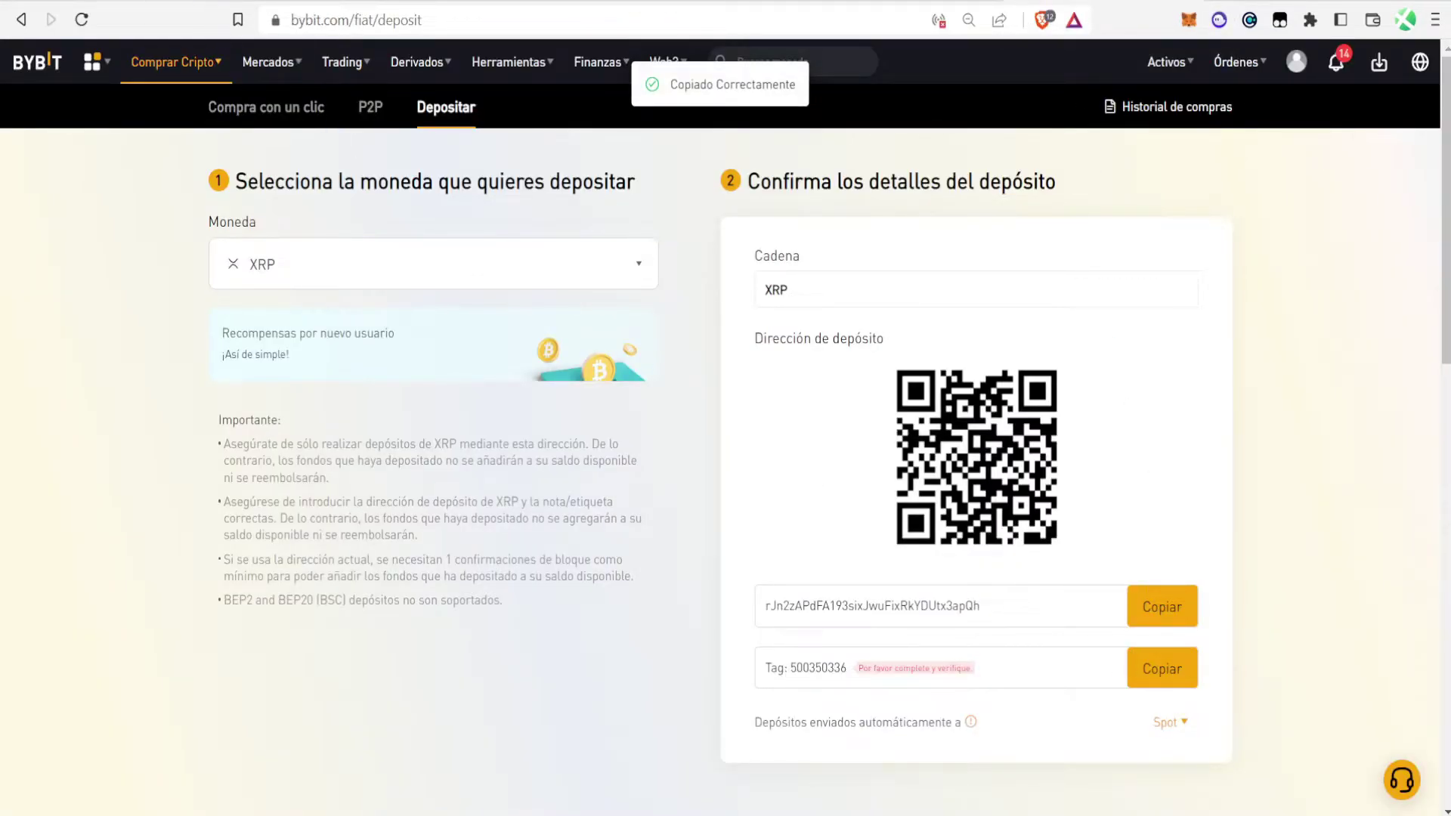
pyautogui.hotkey('ctrl', 'Tab')
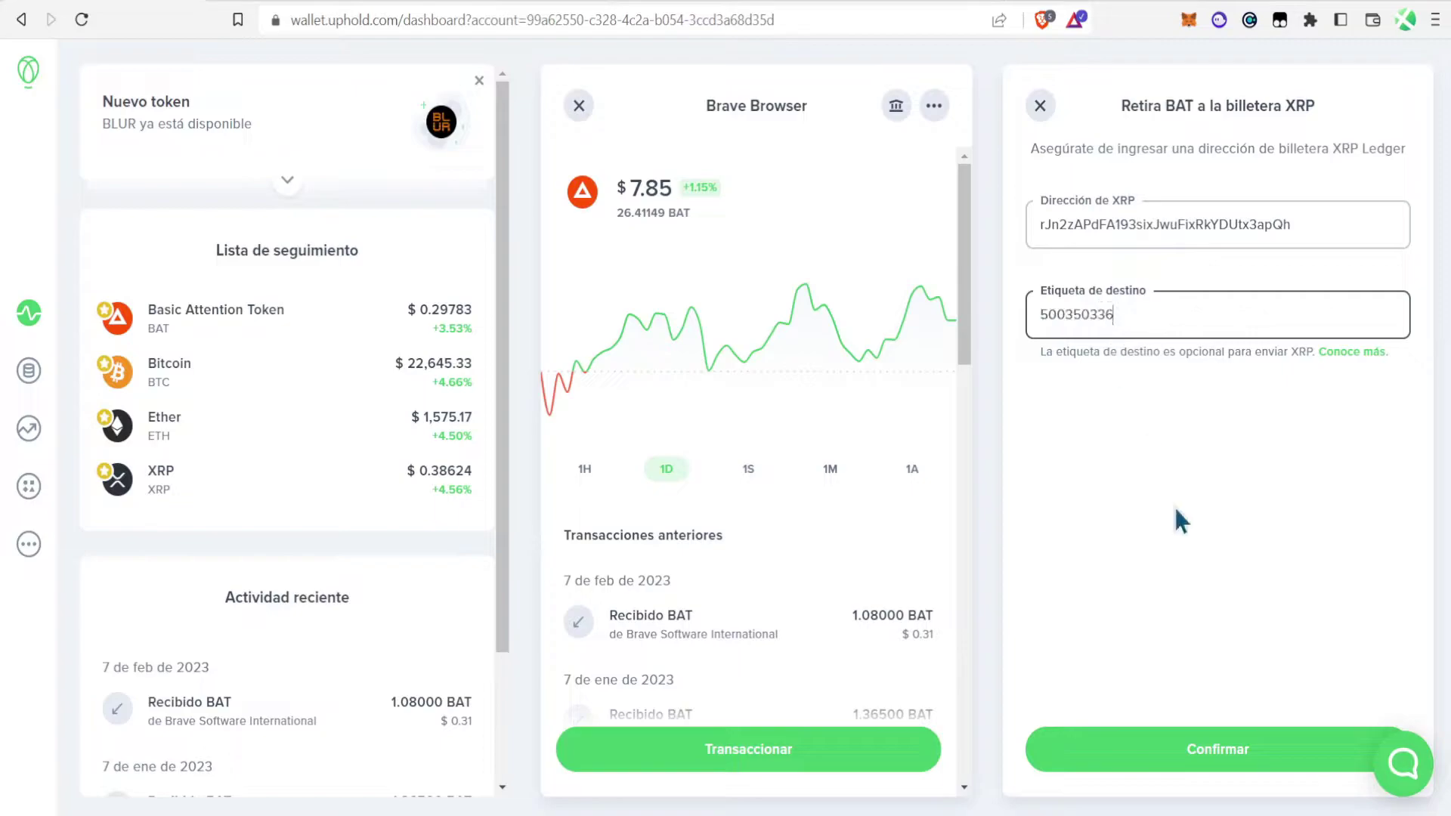
# Confirm withdrawing all 26.41 BAT as XRP, accepting the scam warning
pyautogui.click(1249, 743)
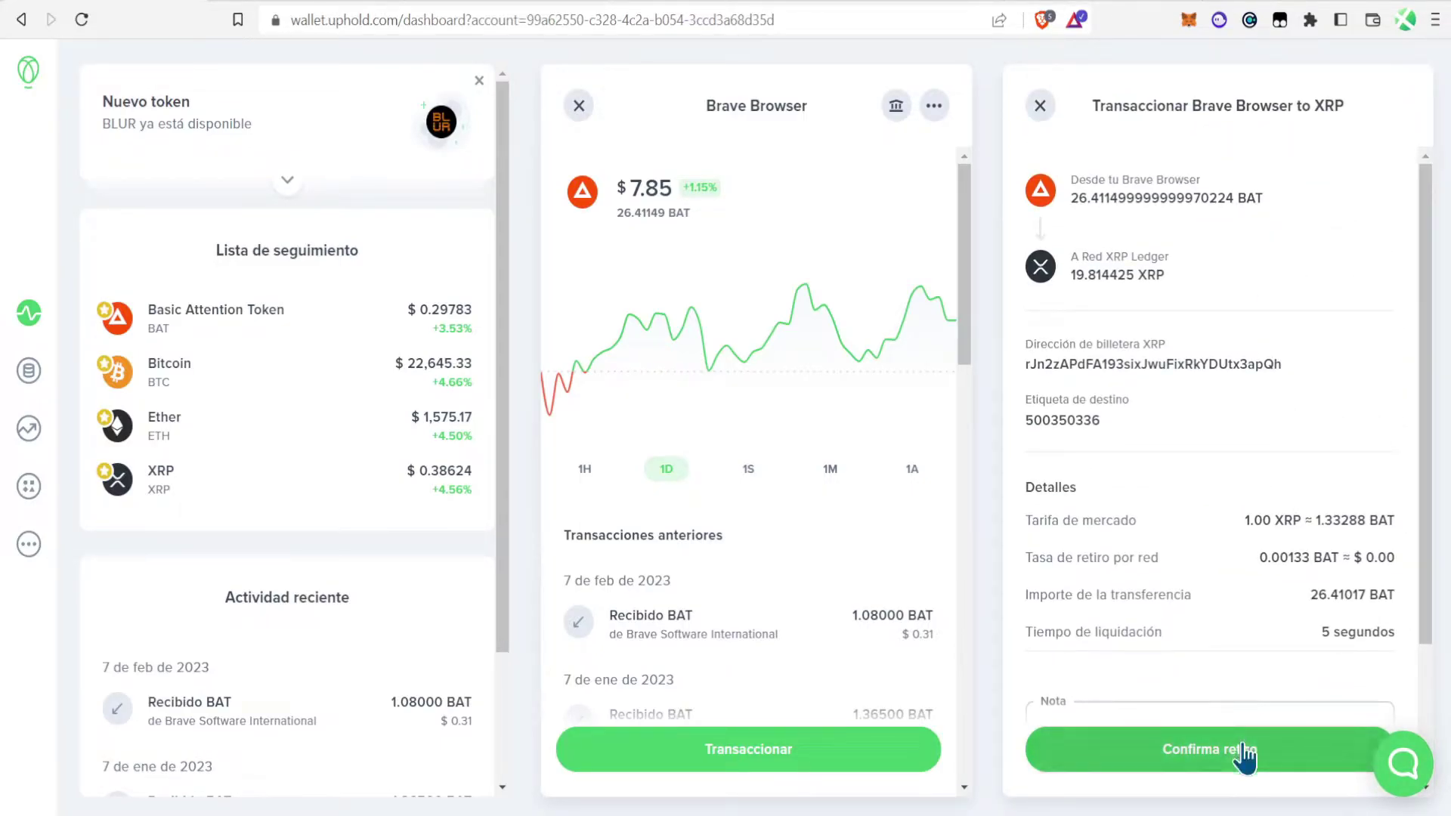
pyautogui.click(1243, 752)
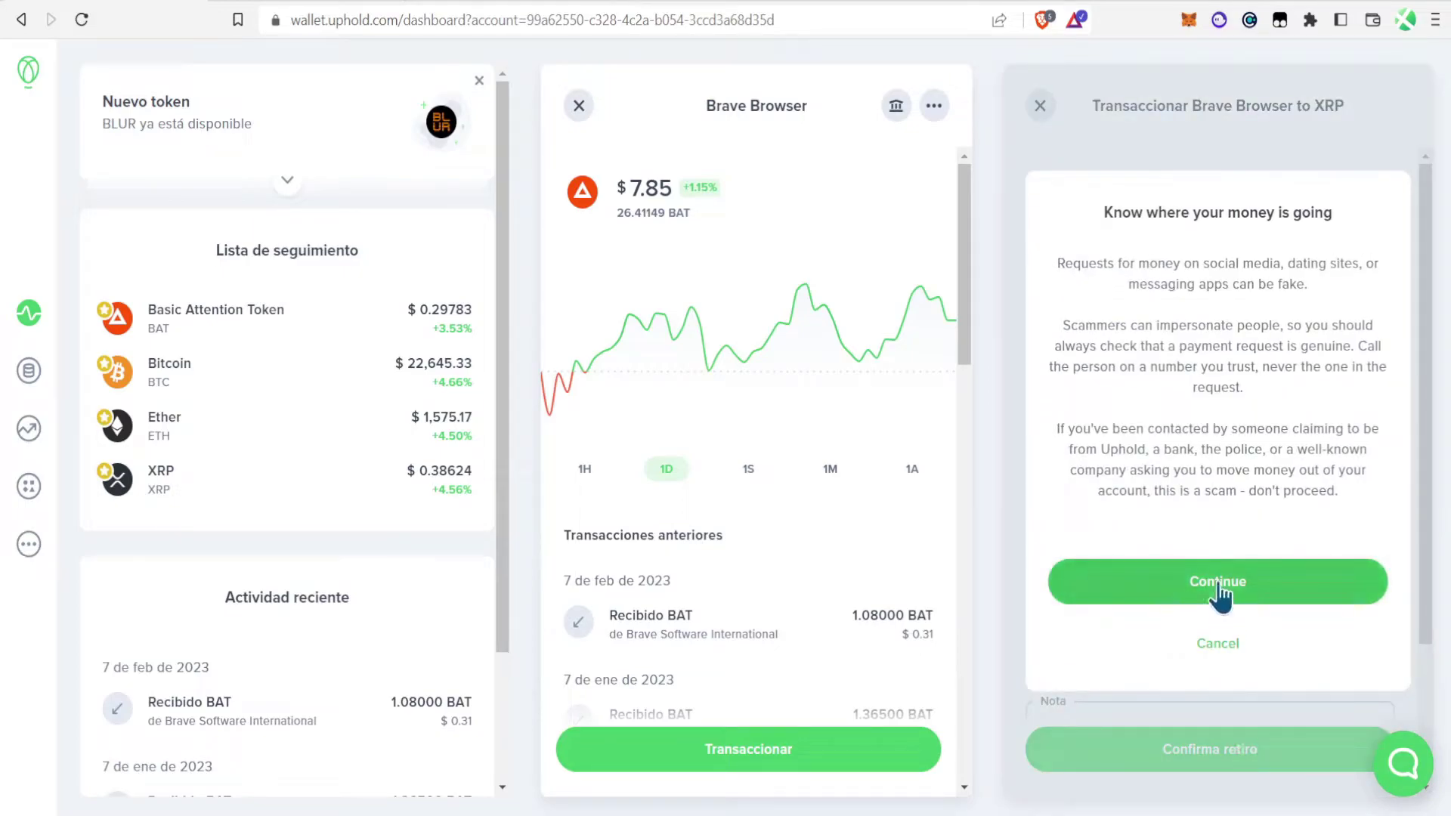
pyautogui.click(1218, 585)
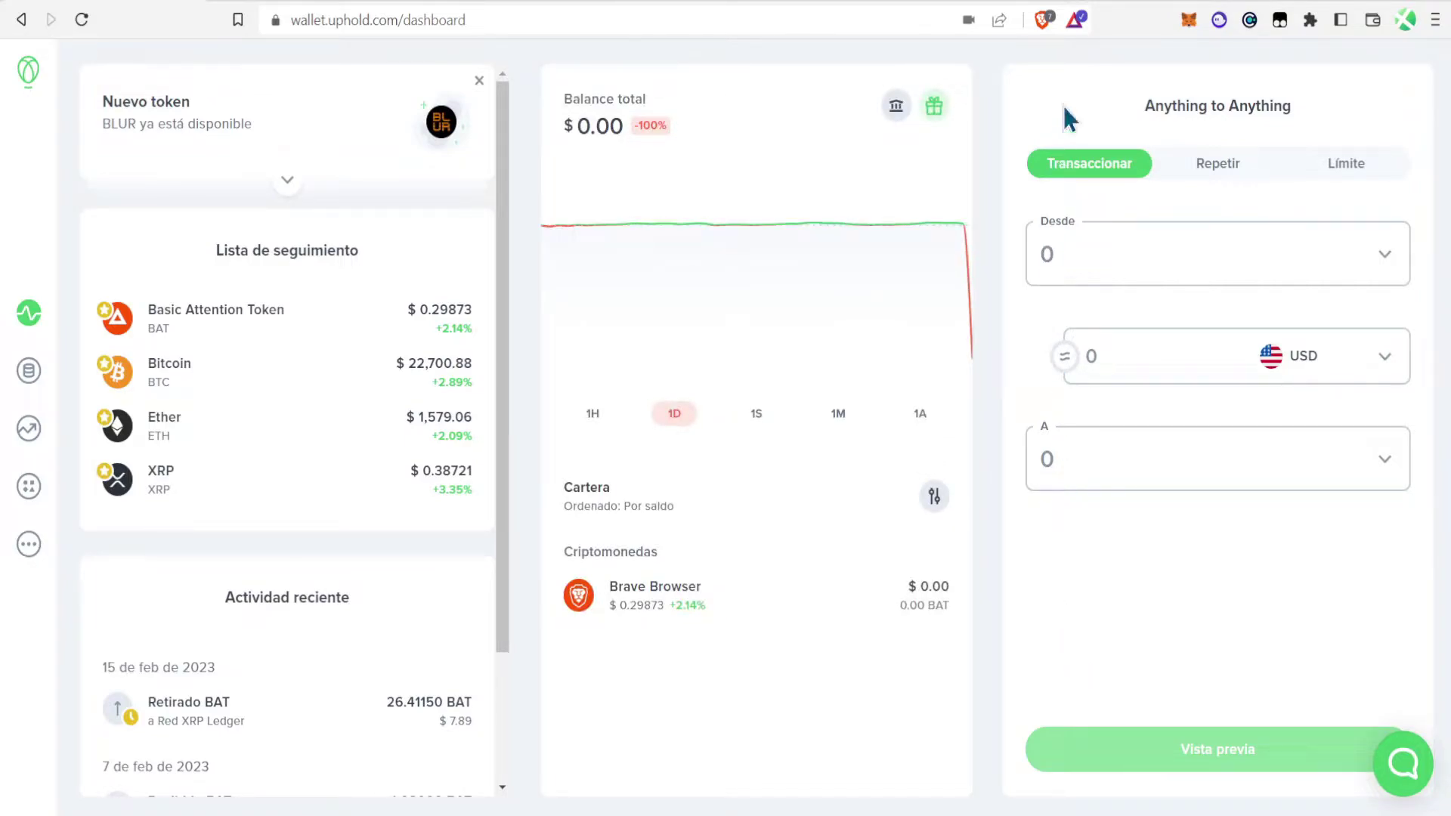
pyautogui.click(1052, 2)
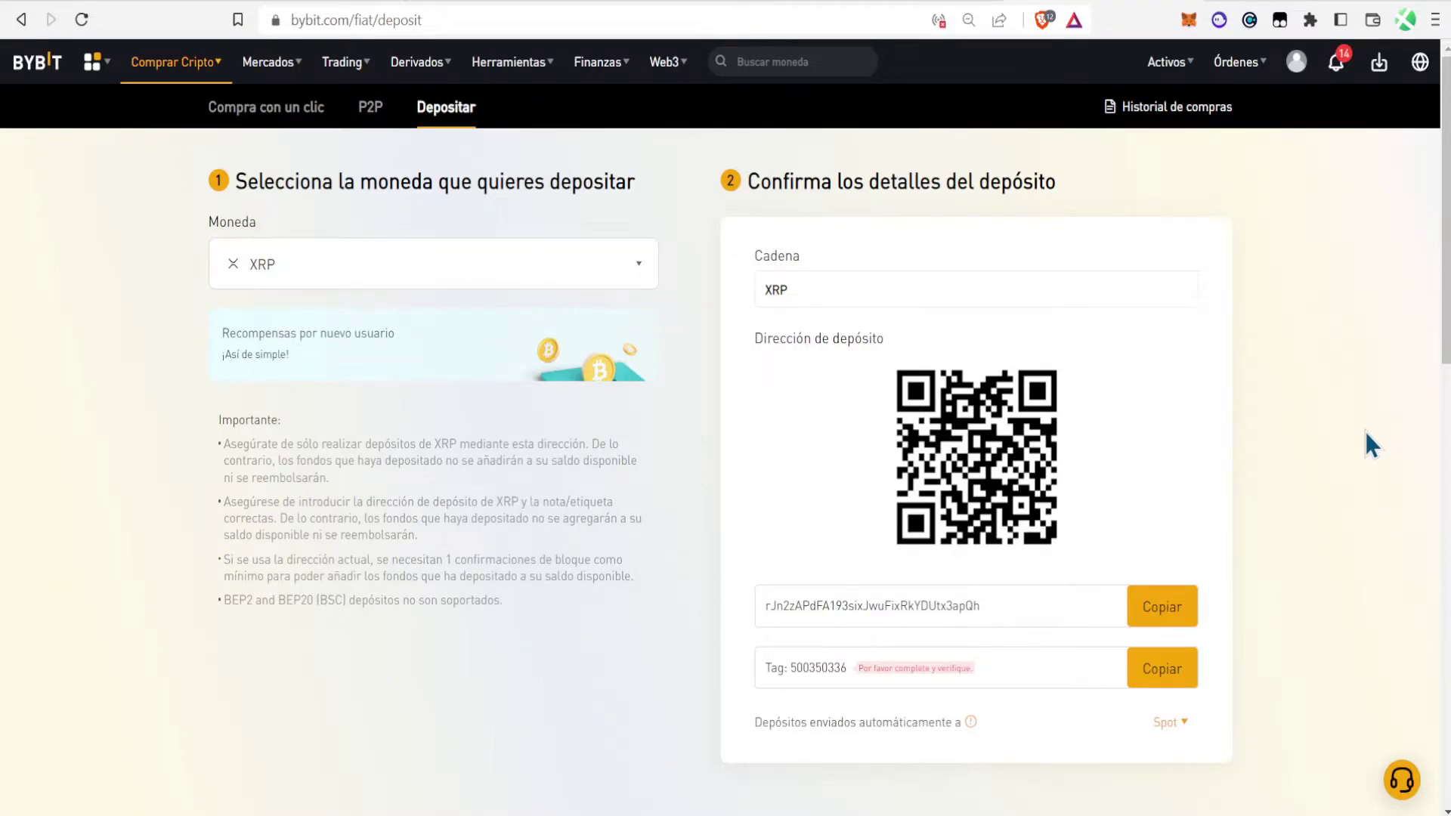
# Open Bybit's Spot assets and show trading pairs for the 19.81 XRP balance
pyautogui.click(1186, 730)
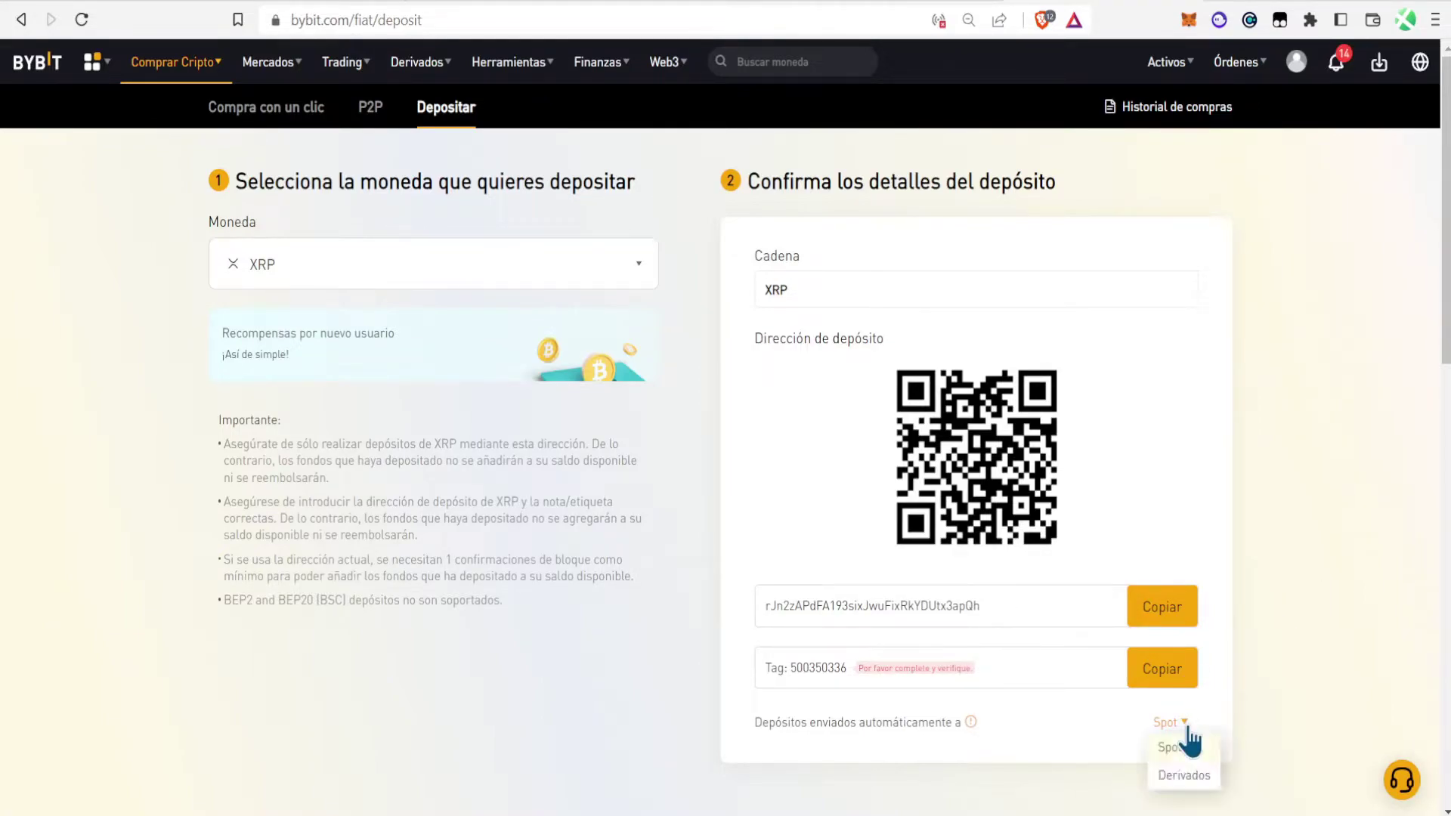
pyautogui.moveTo(1168, 59)
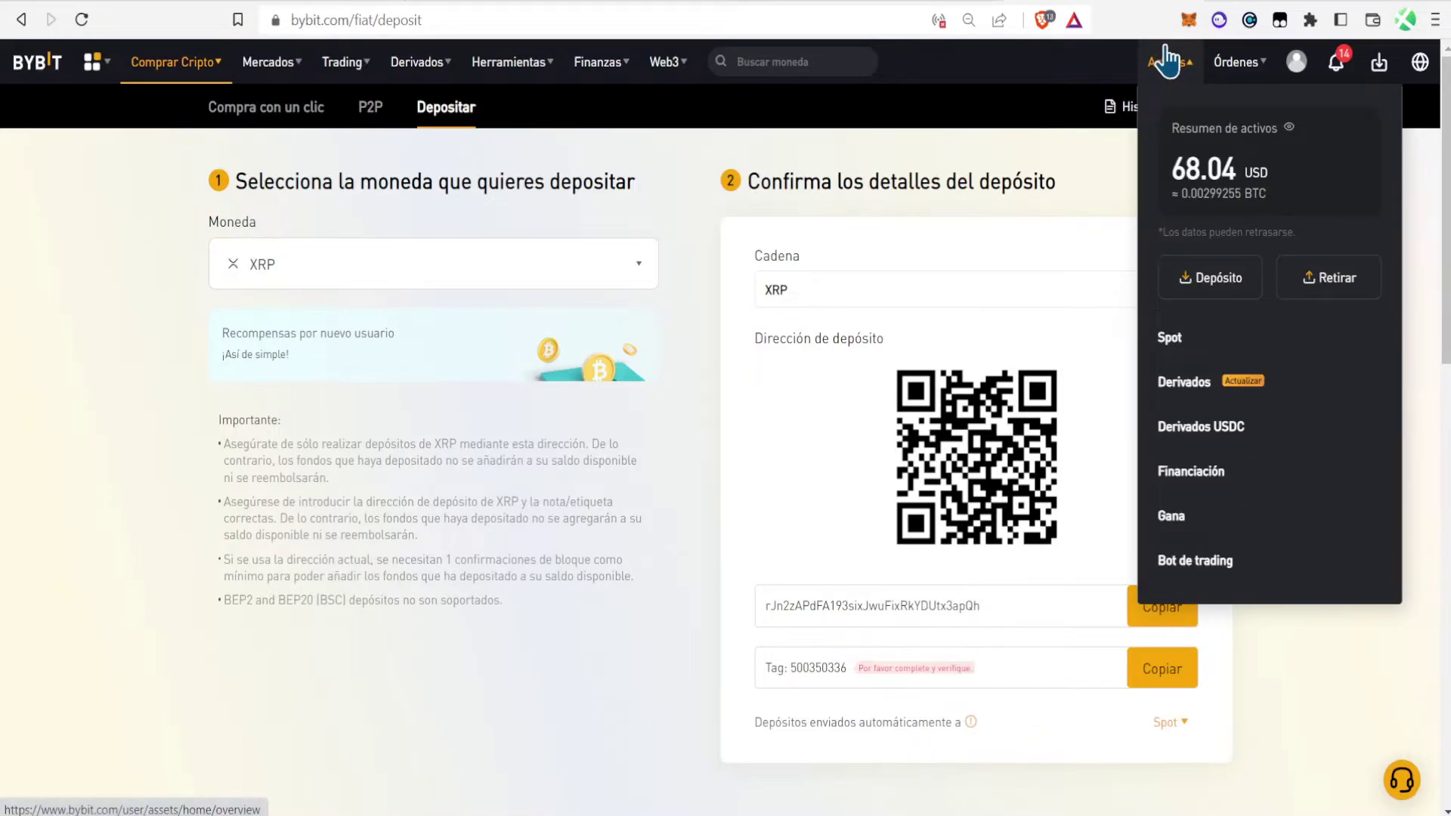
pyautogui.click(1196, 362)
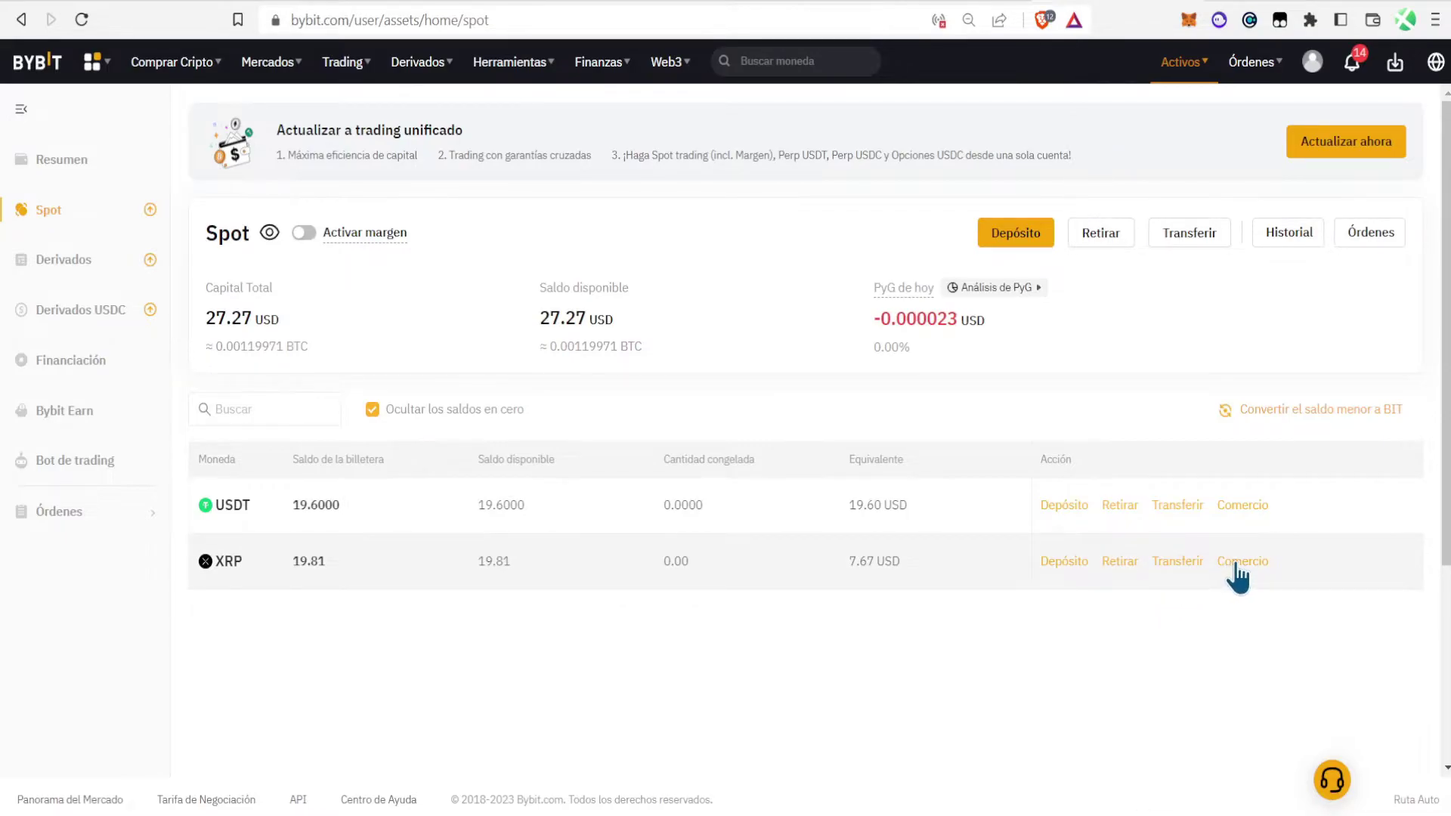
pyautogui.moveTo(1238, 578)
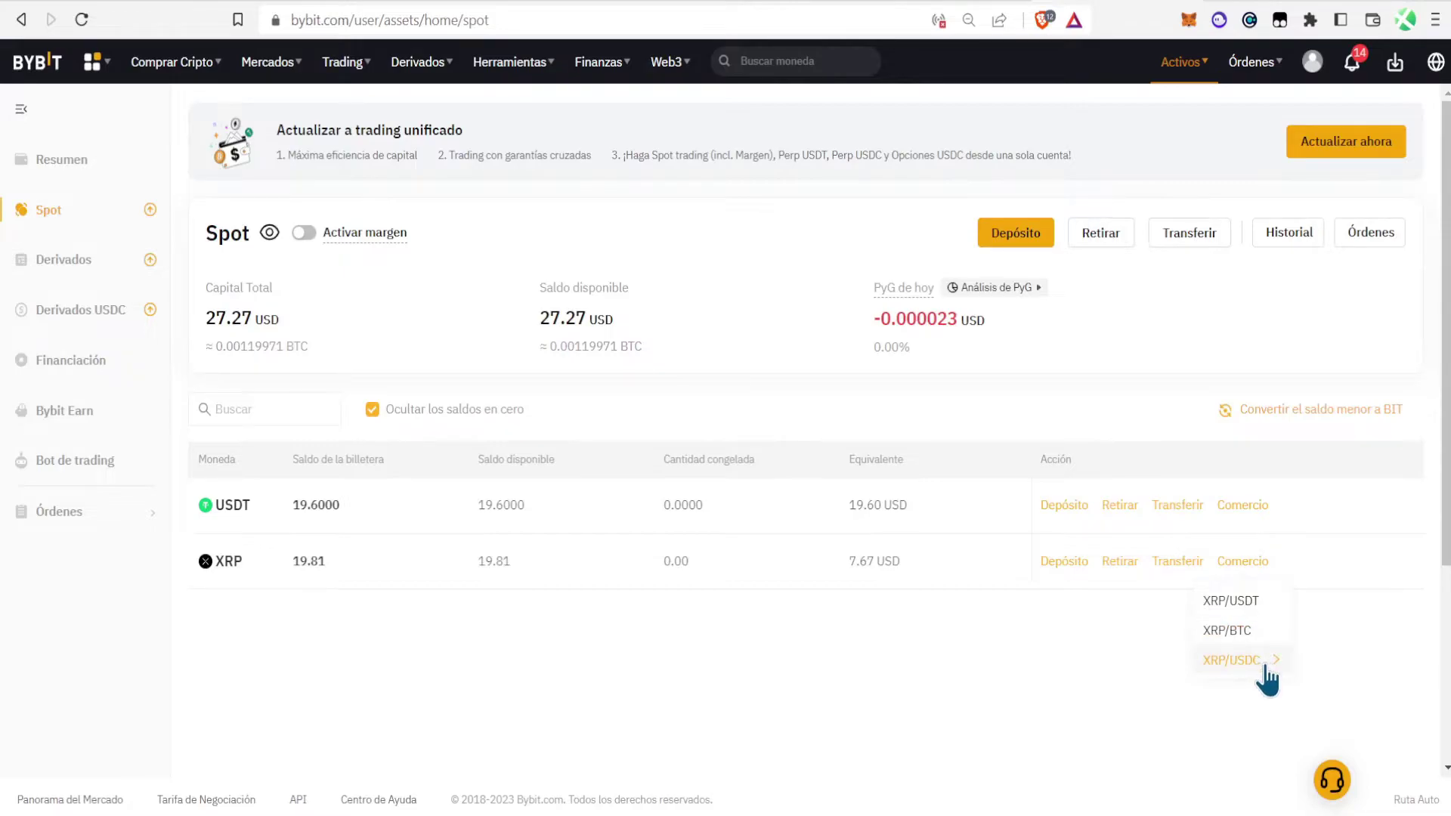
# Market-sell all 19.81 XRP for USDT on the XRP/USDT spot pair
pyautogui.click(1246, 603)
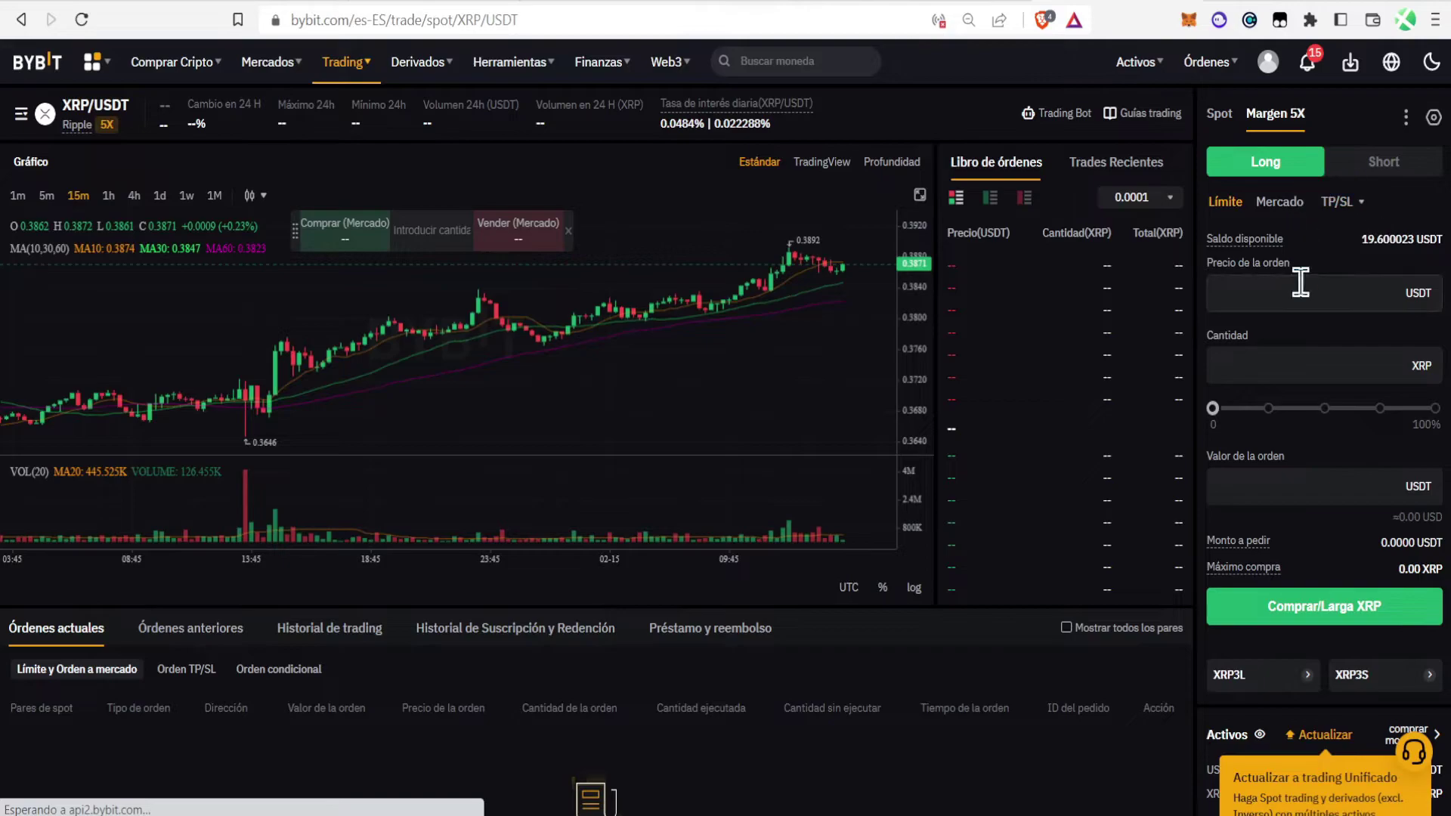
pyautogui.click(1222, 119)
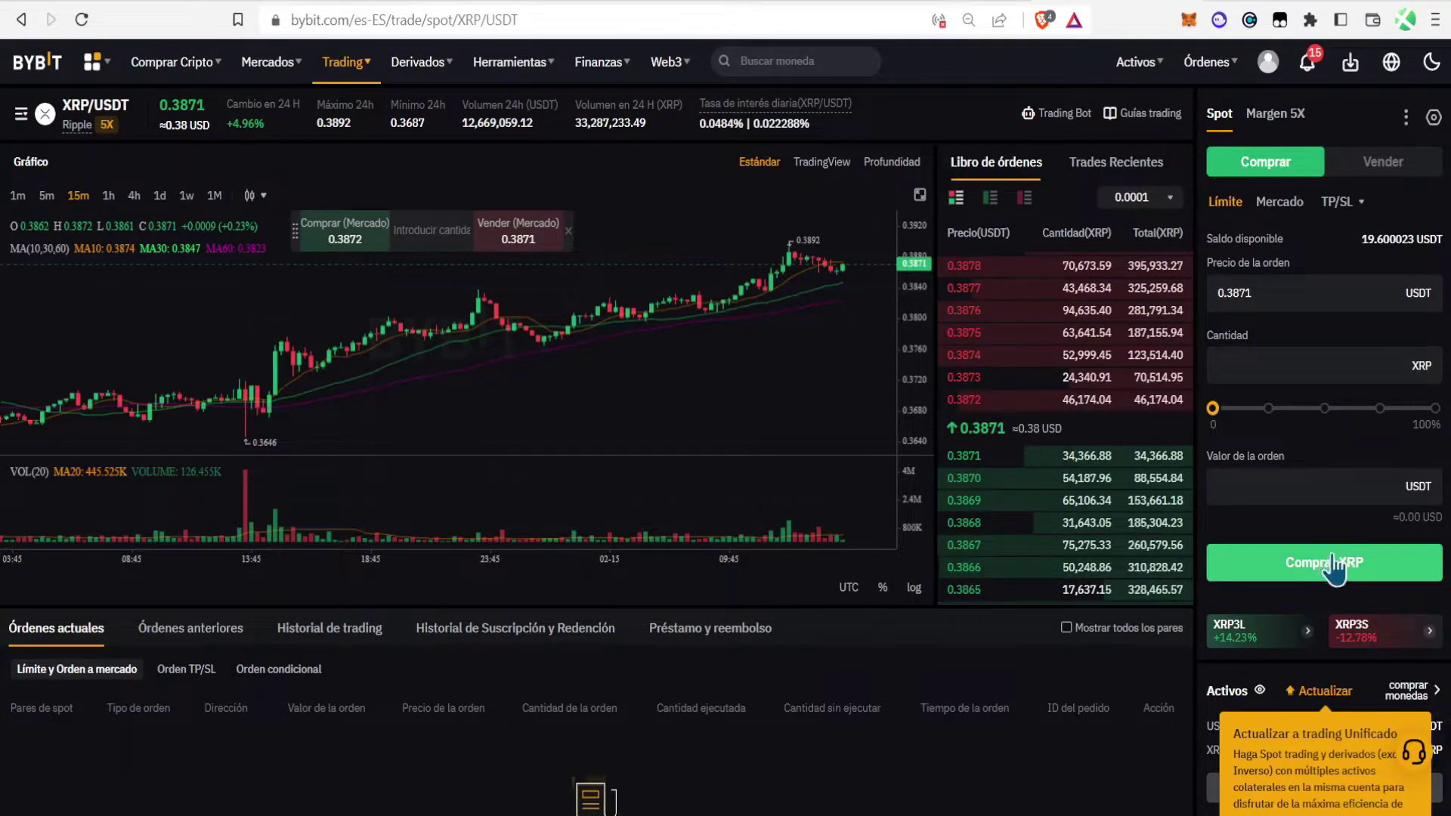
pyautogui.click(1355, 168)
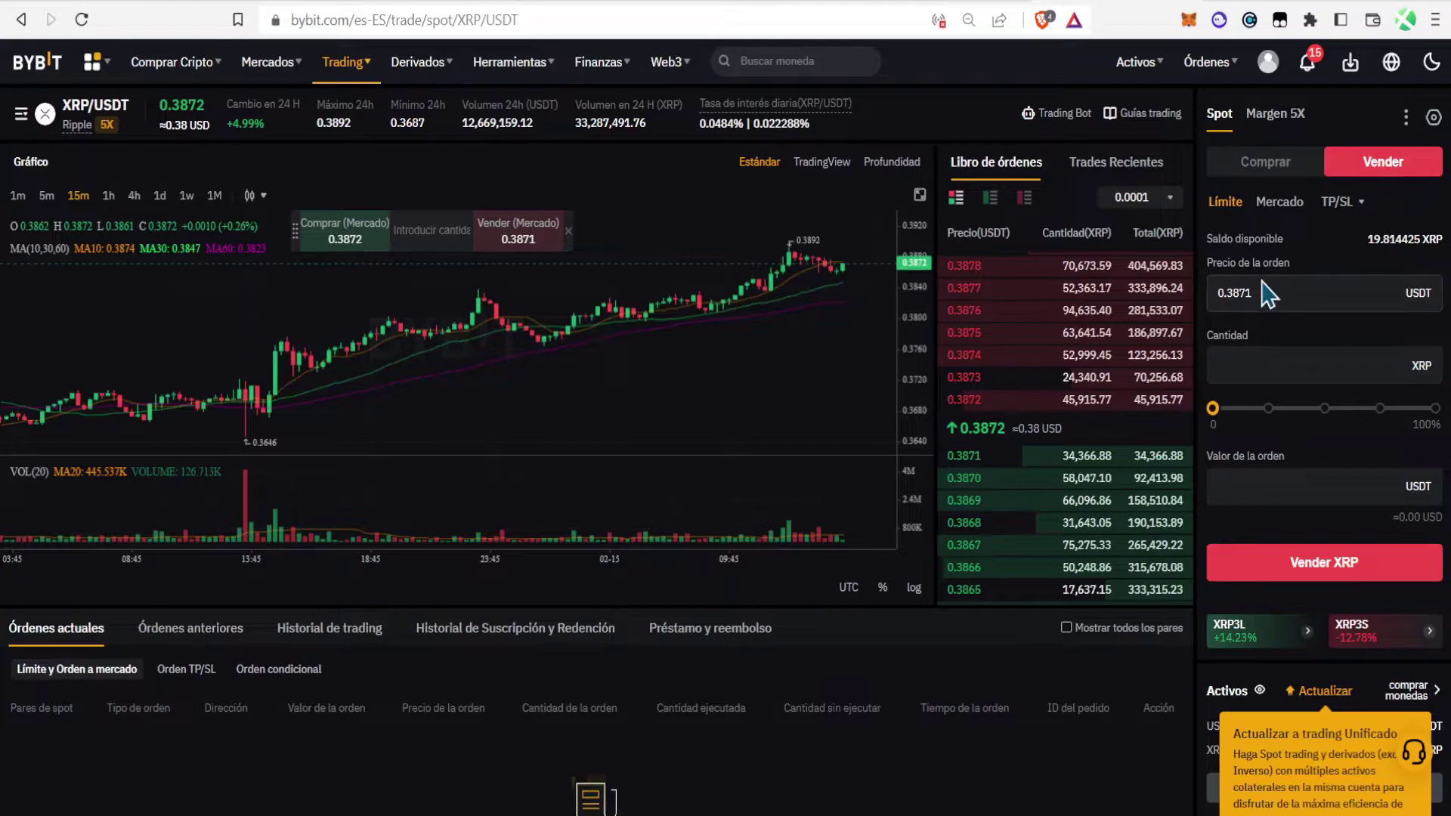
pyautogui.click(1287, 209)
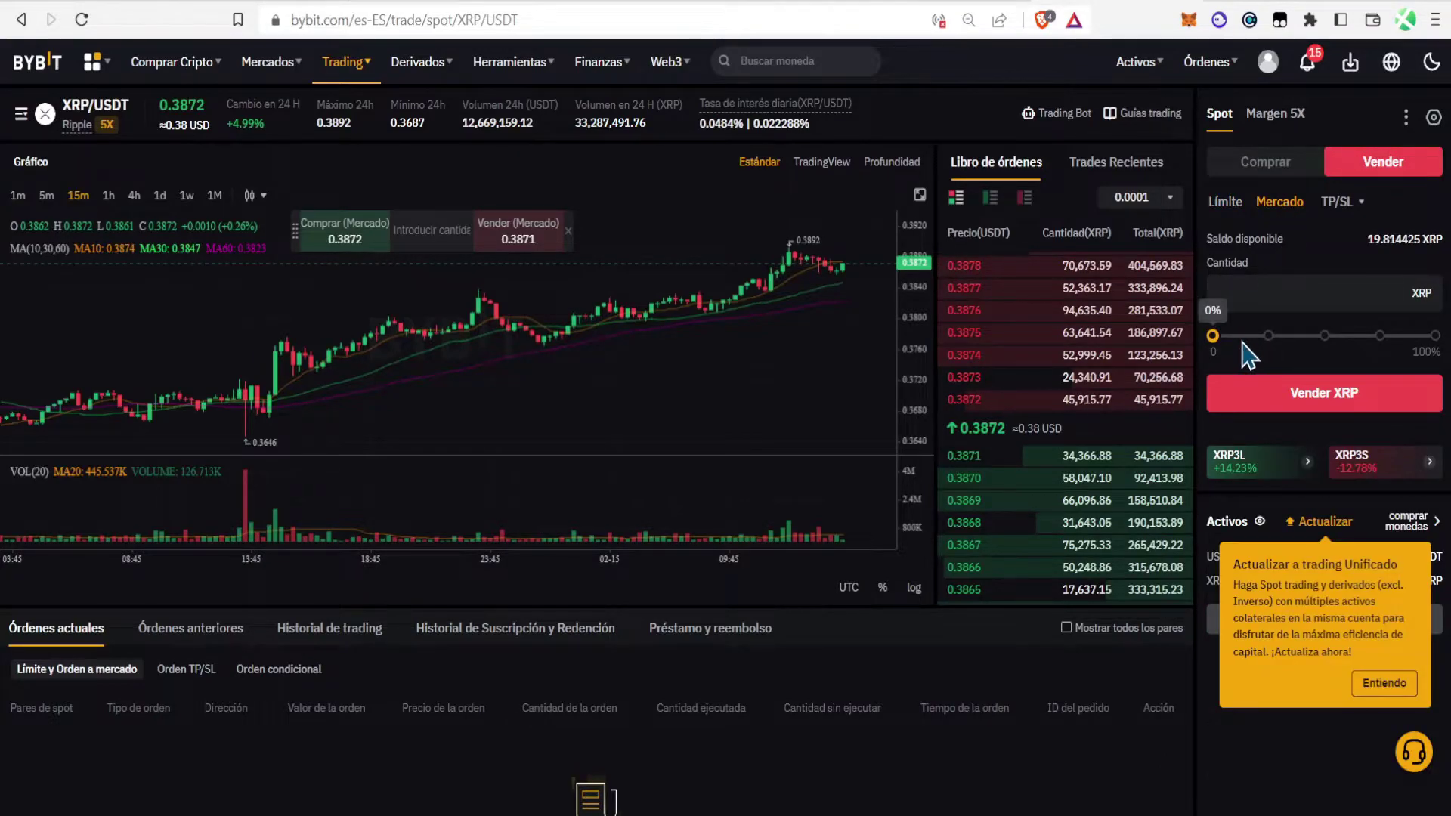
pyautogui.moveTo(1214, 336); pyautogui.dragTo(1436, 338)
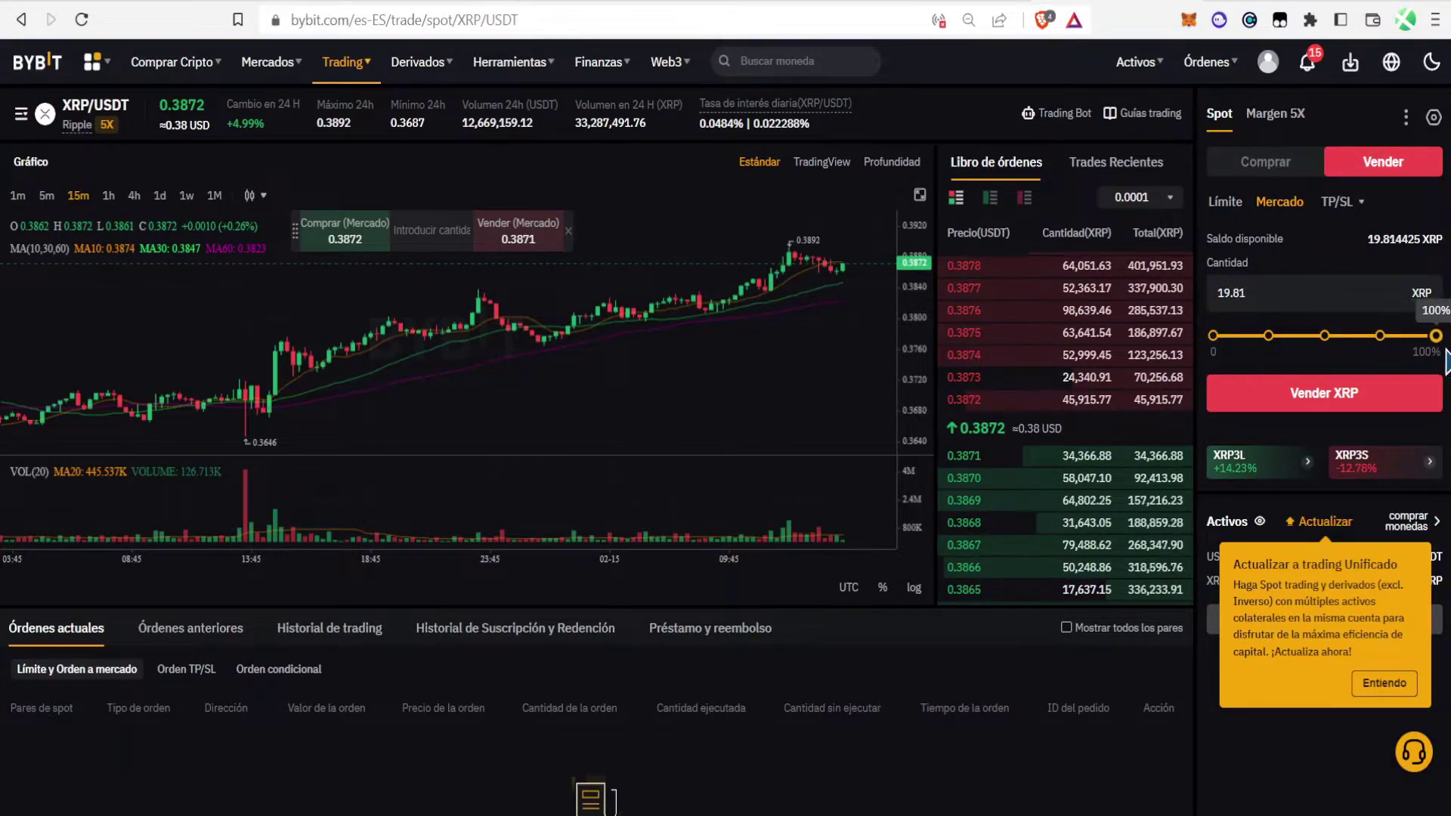
pyautogui.click(1402, 684)
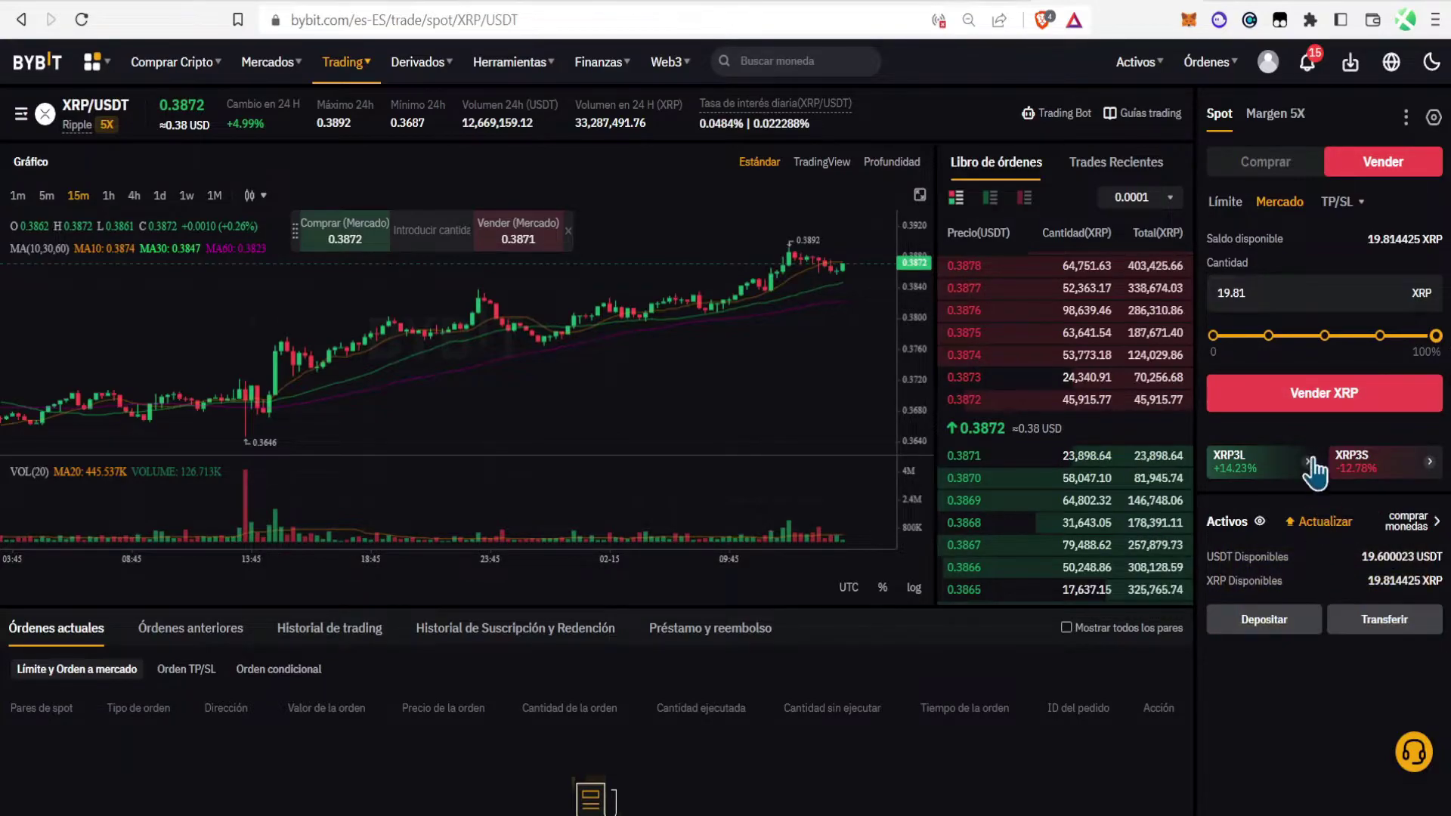
pyautogui.click(1319, 391)
pyautogui.click(638, 573)
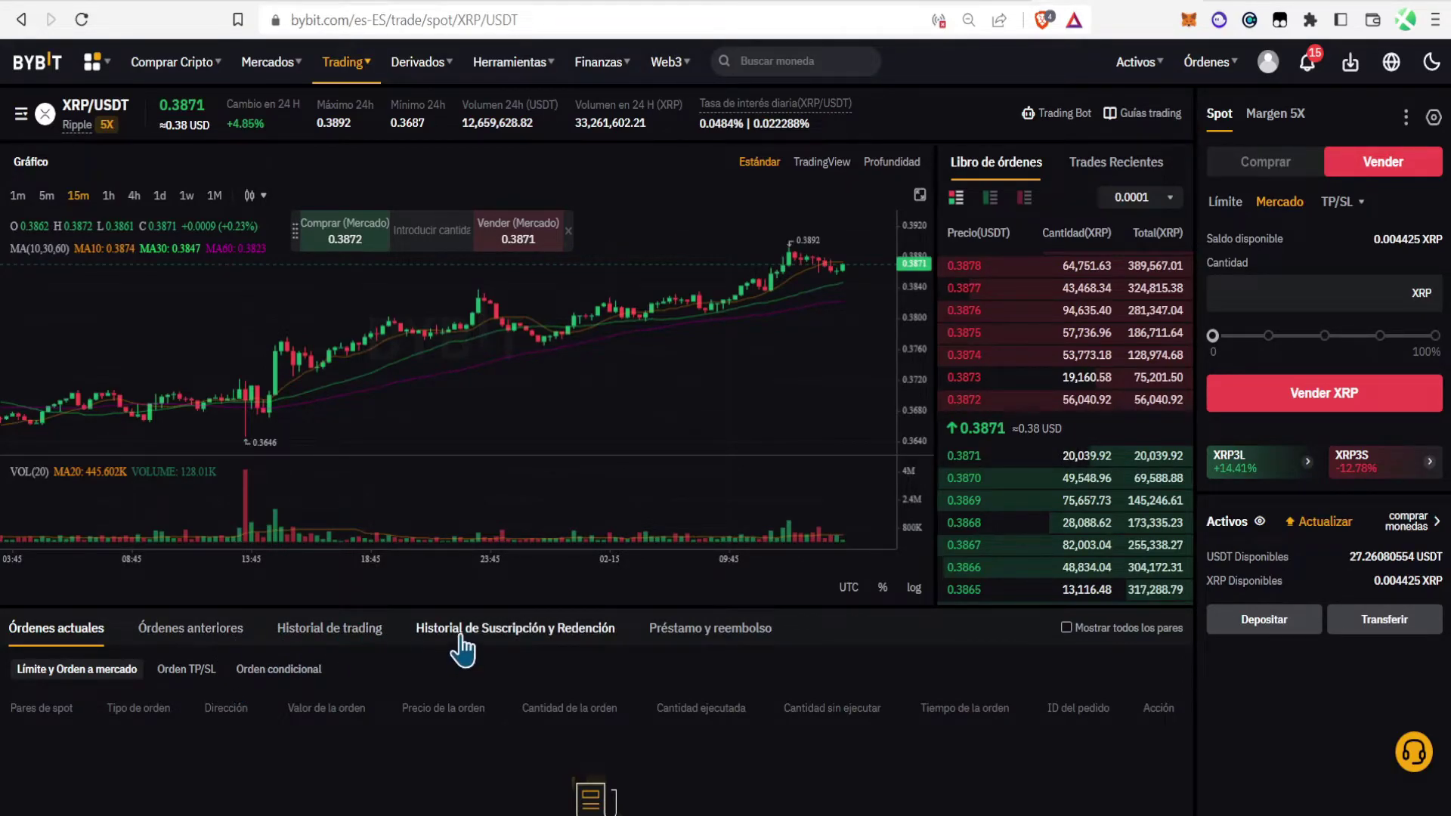
# Check the trade history for the XRP sale, then search trading pairs for 'MAT'
pyautogui.click(302, 654)
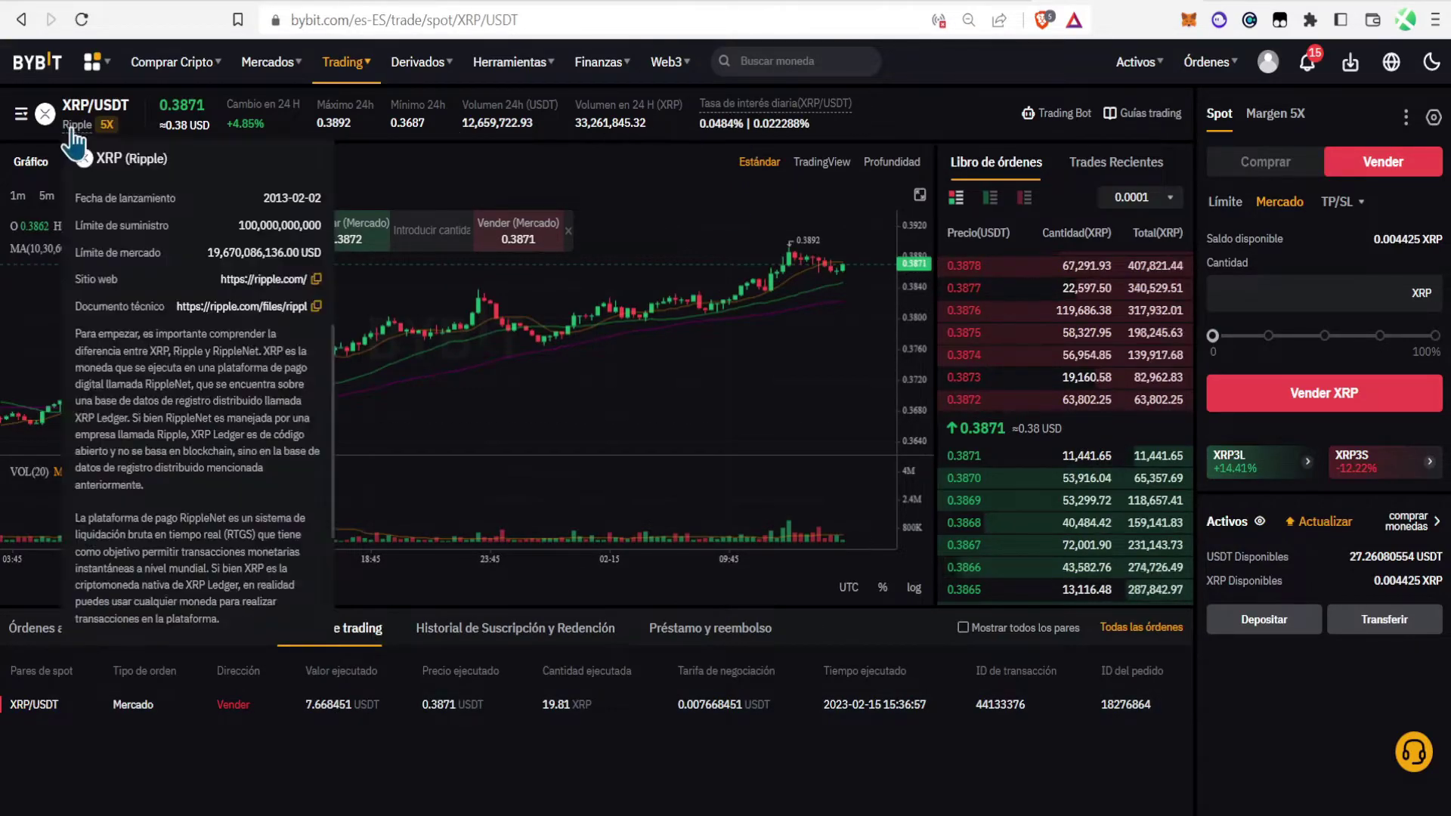
pyautogui.moveTo(21, 113)
pyautogui.click(137, 175)
pyautogui.write('MATI')
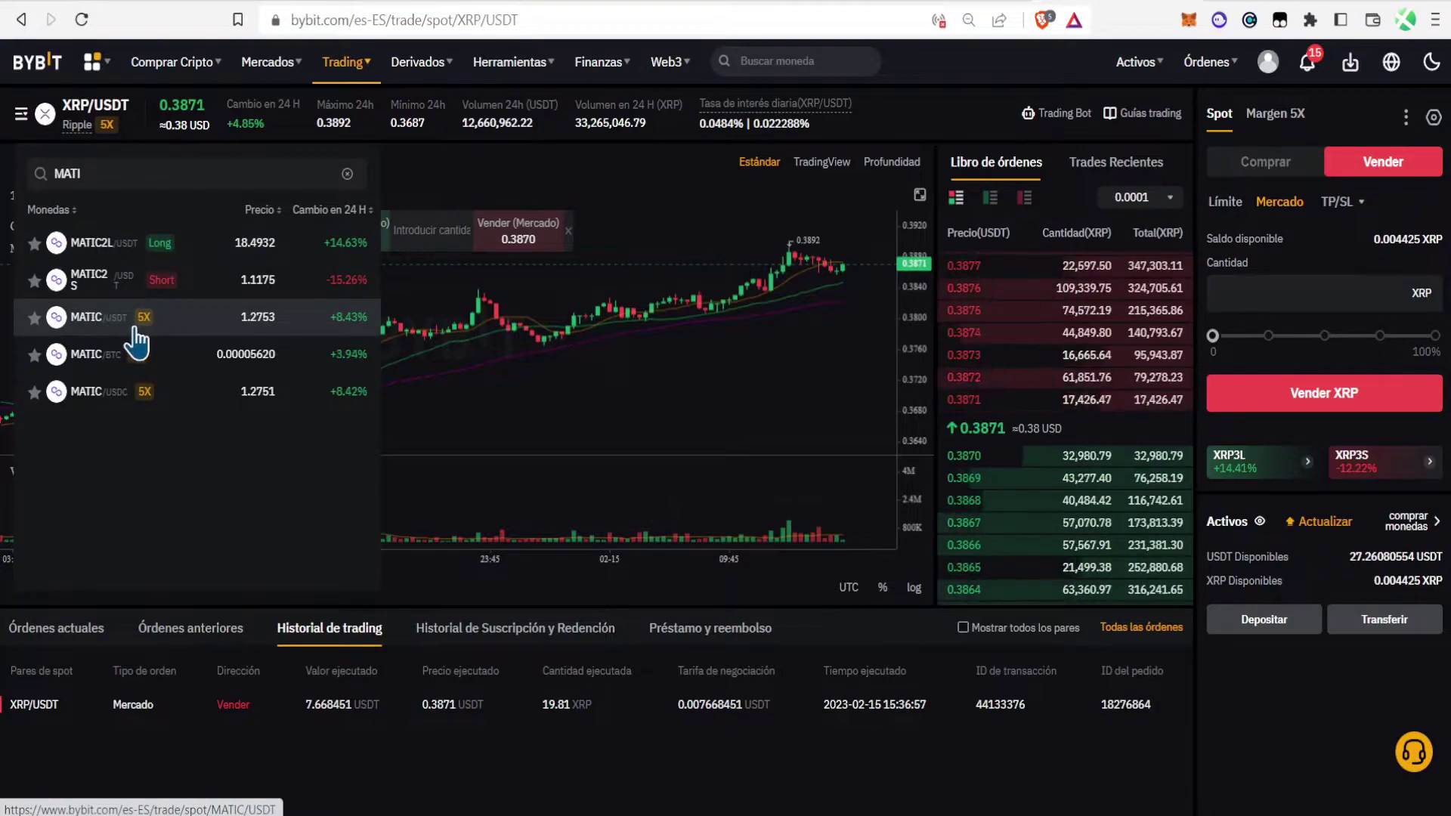
# Market-buy MATIC on MATIC/USDT with an order value of 7.66 USDT
pyautogui.click(190, 326)
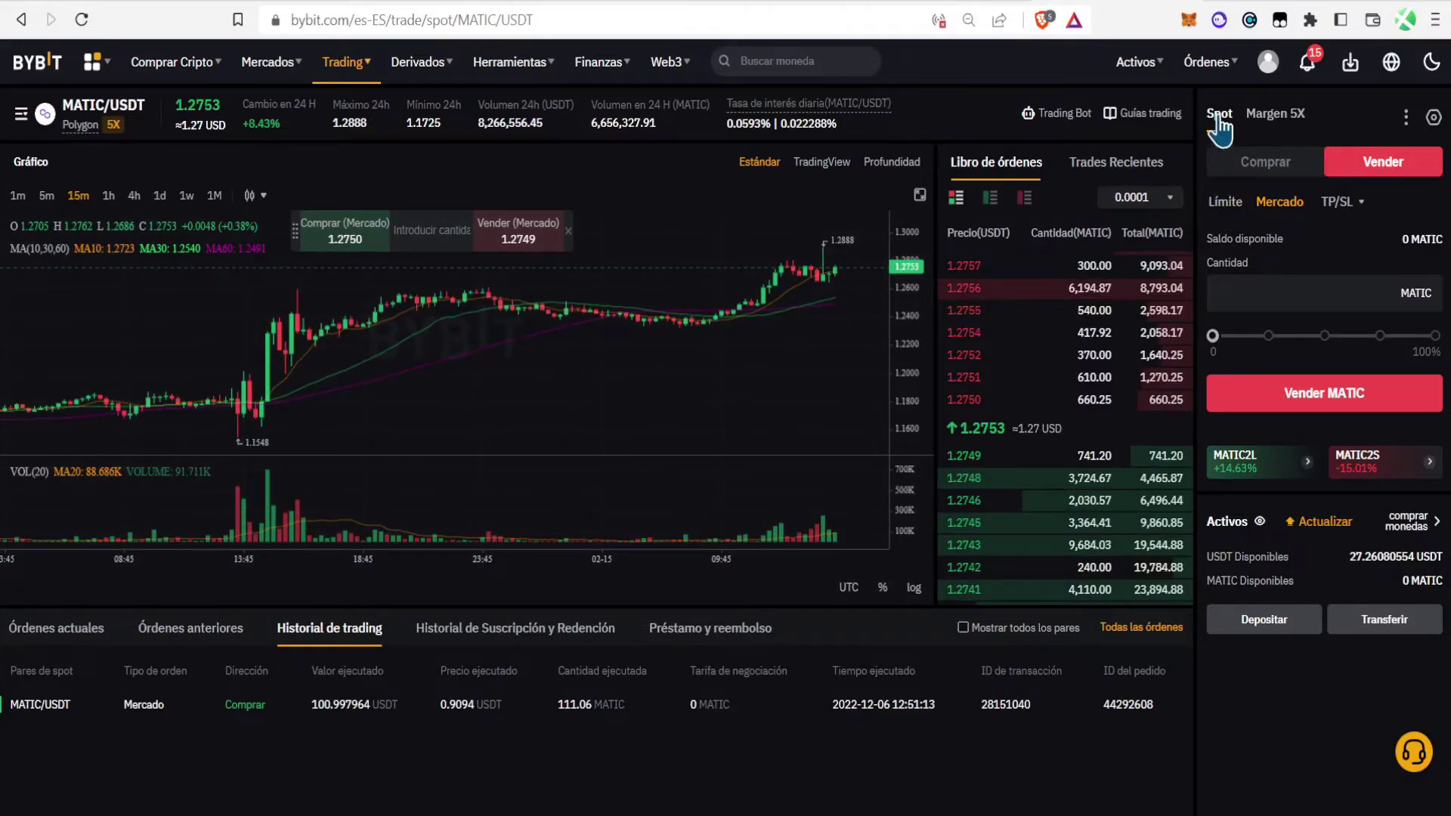
pyautogui.click(1272, 184)
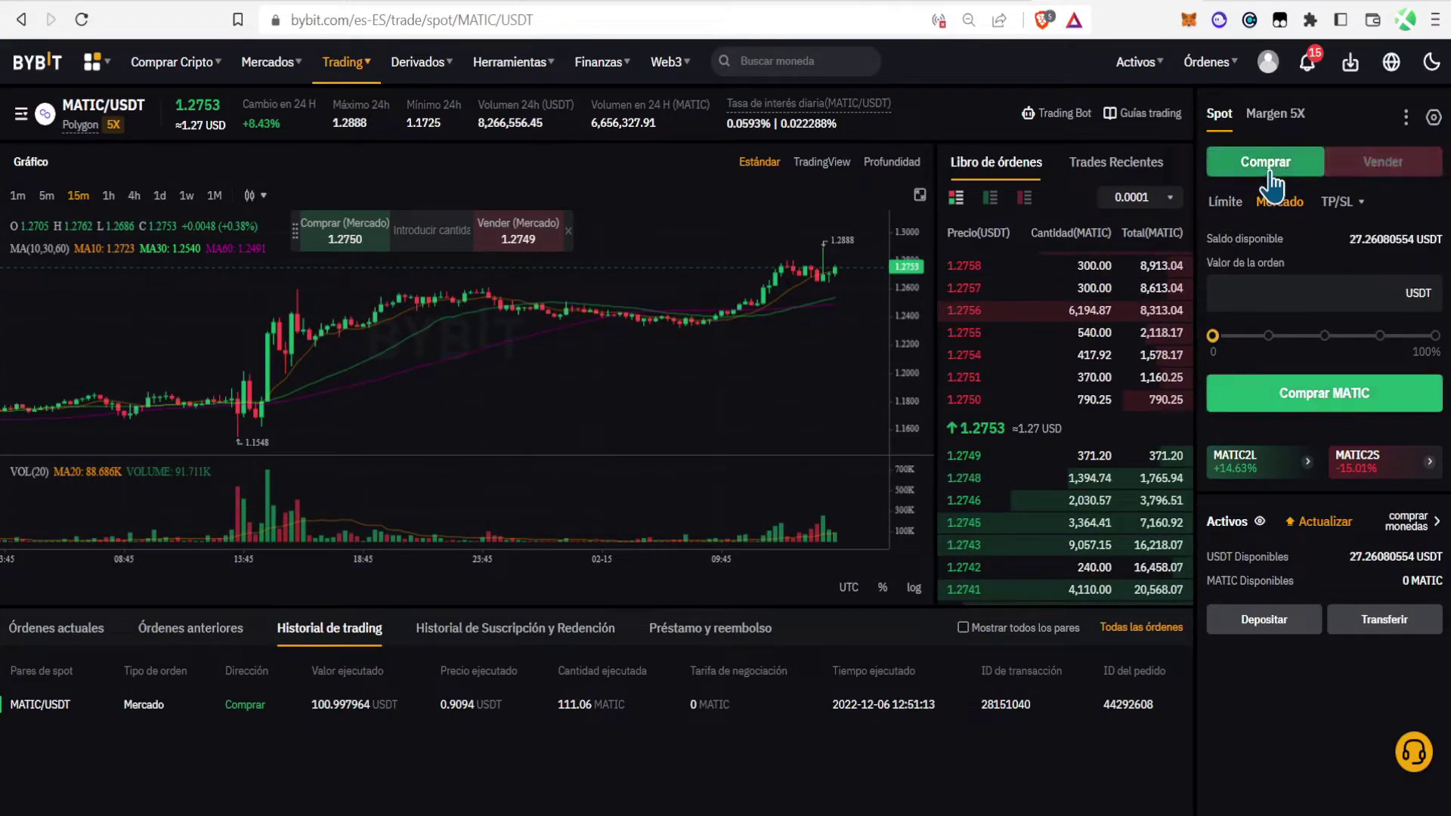
pyautogui.click(1296, 293)
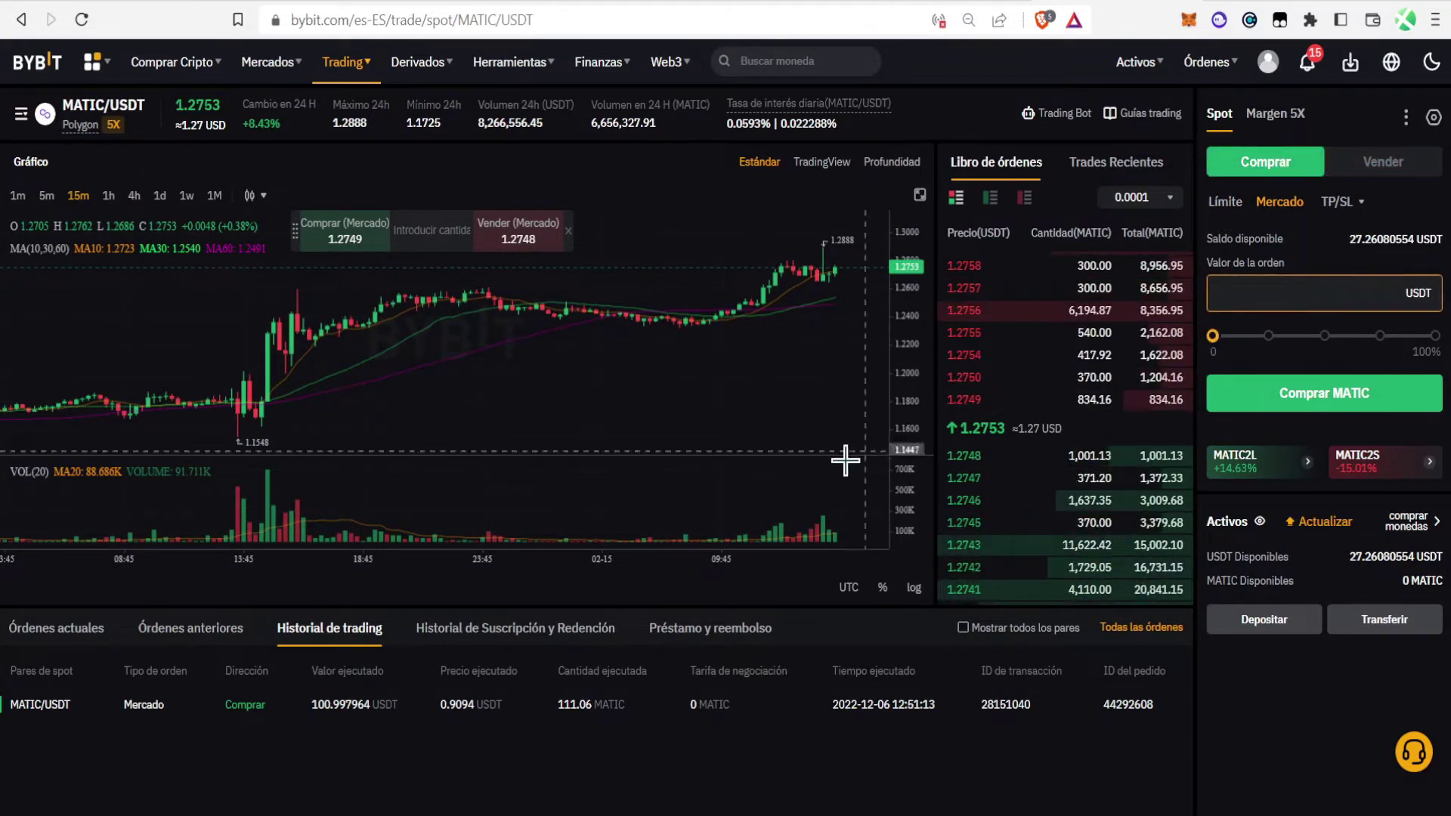
pyautogui.write('7.')
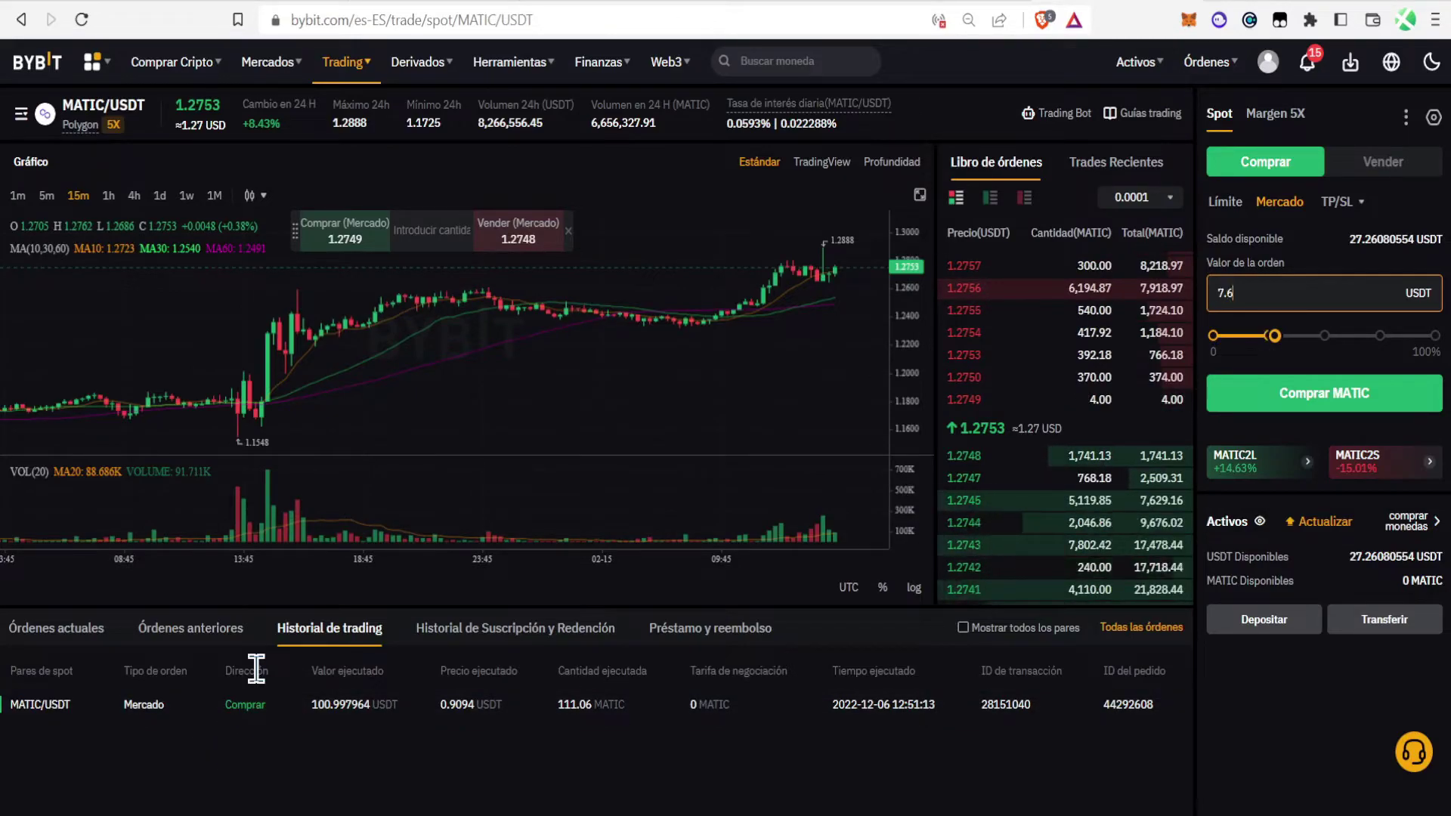
pyautogui.write('66')
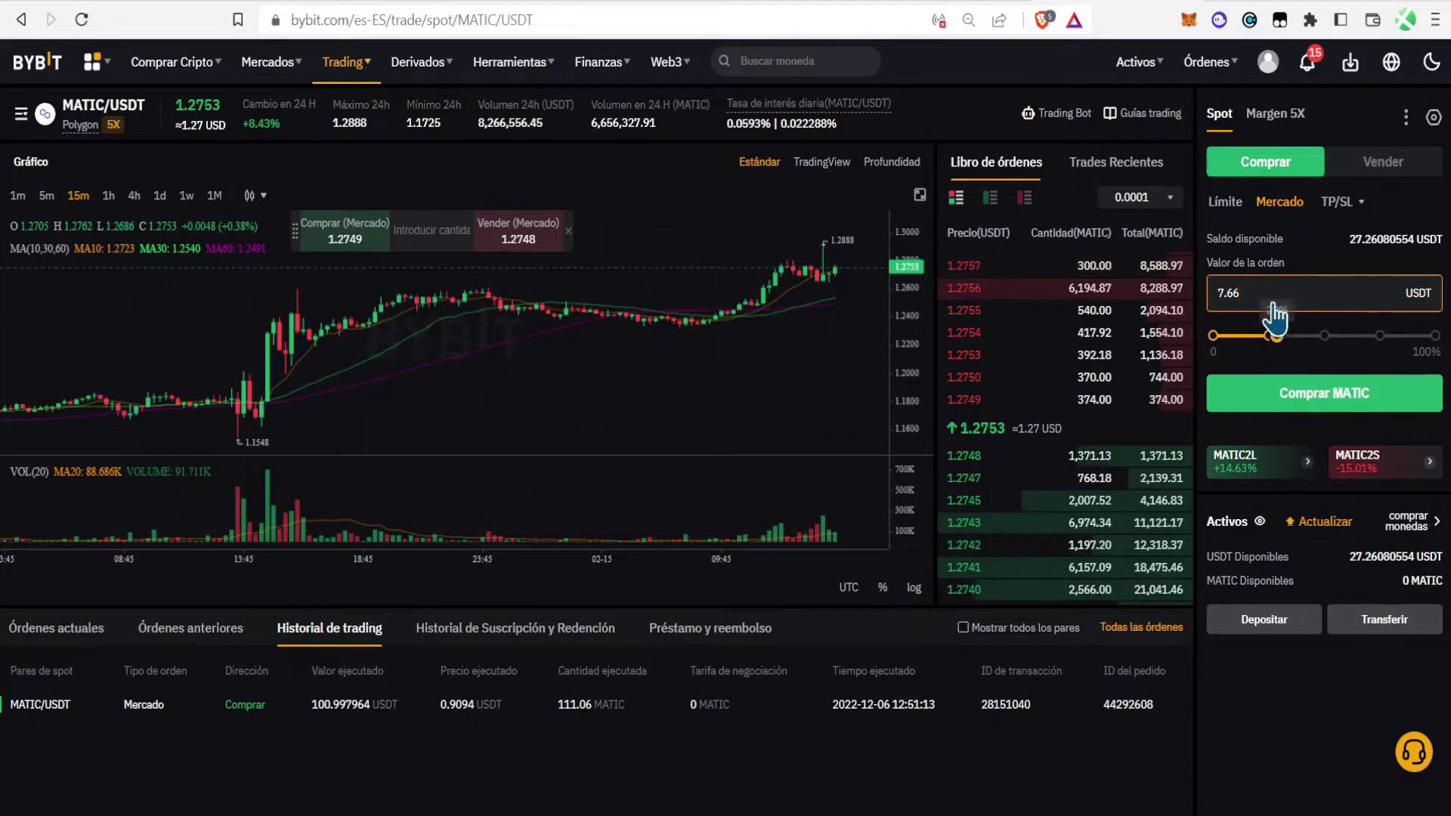
pyautogui.click(1323, 407)
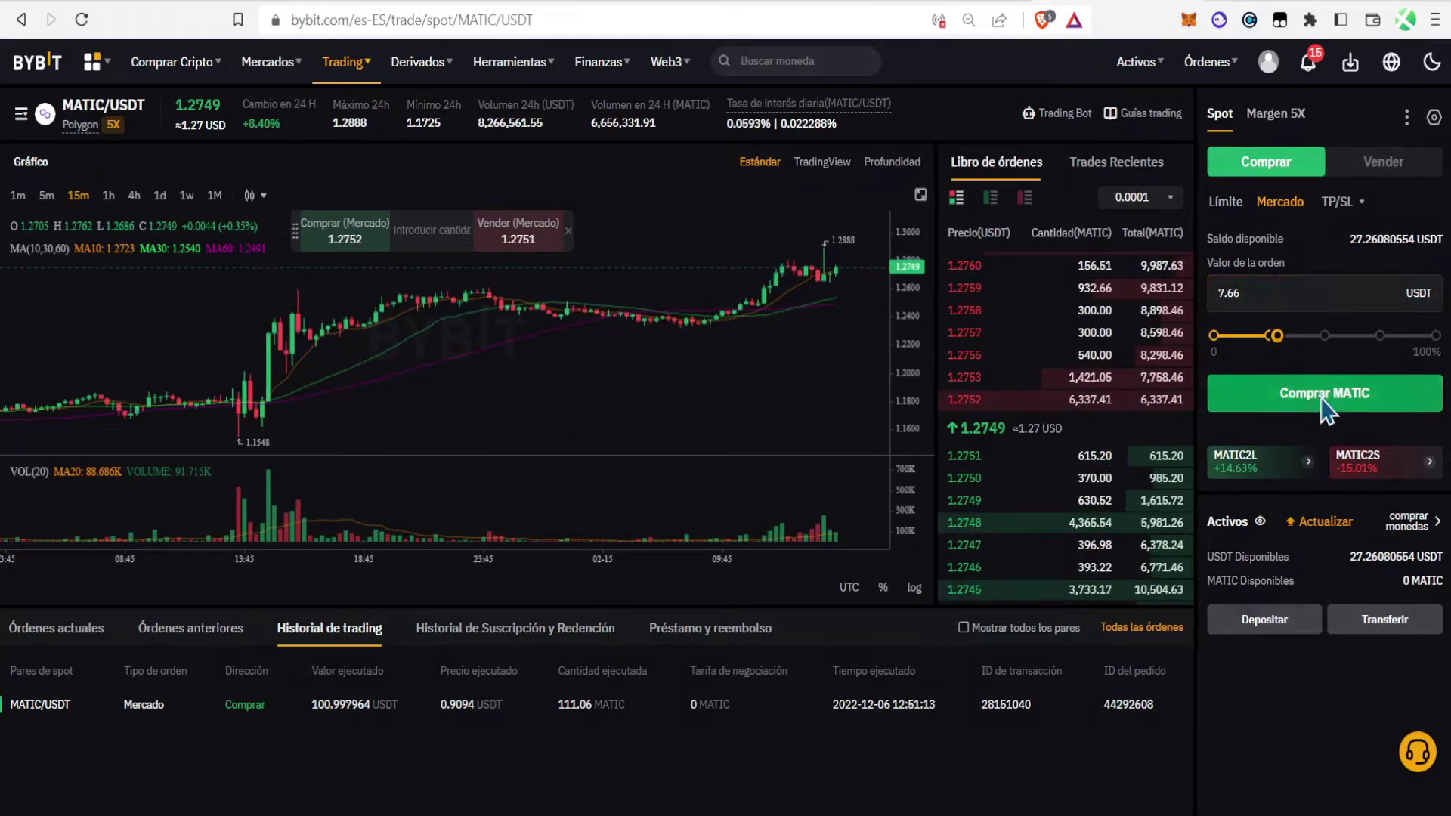
pyautogui.click(666, 564)
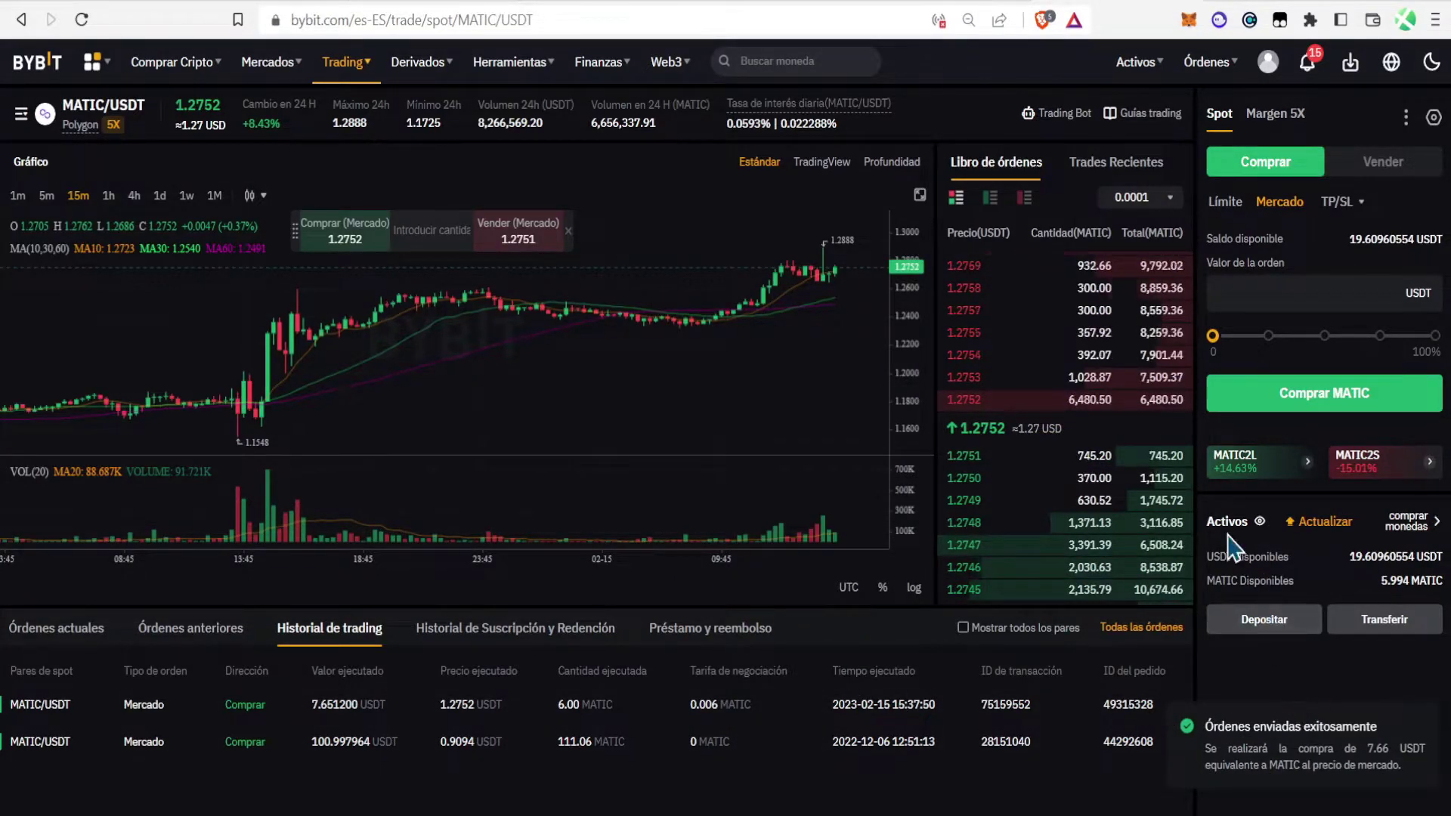
# Start a MATIC withdrawal on the MATIC network for the full available amount
pyautogui.moveTo(1144, 68)
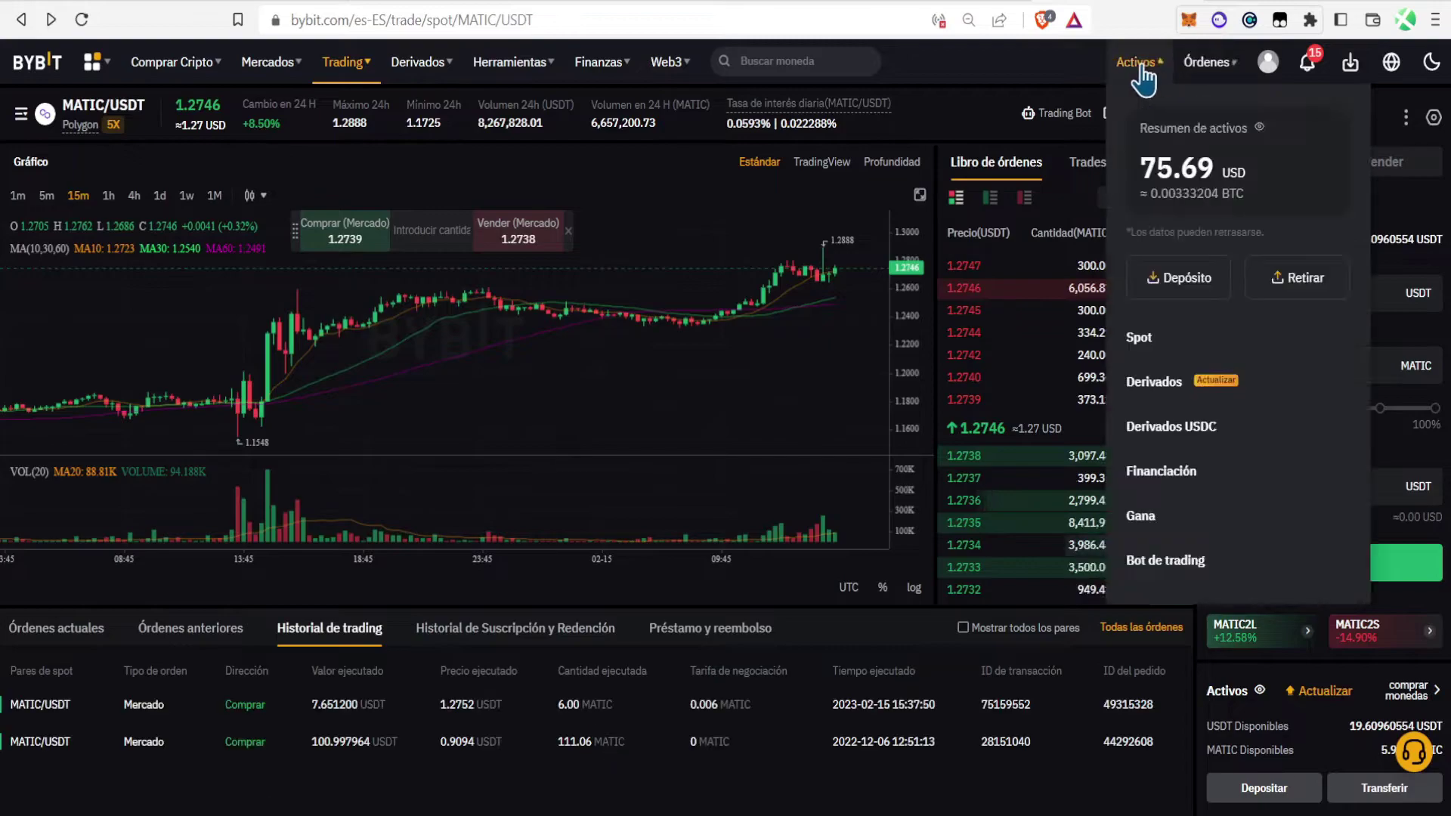
pyautogui.click(1168, 349)
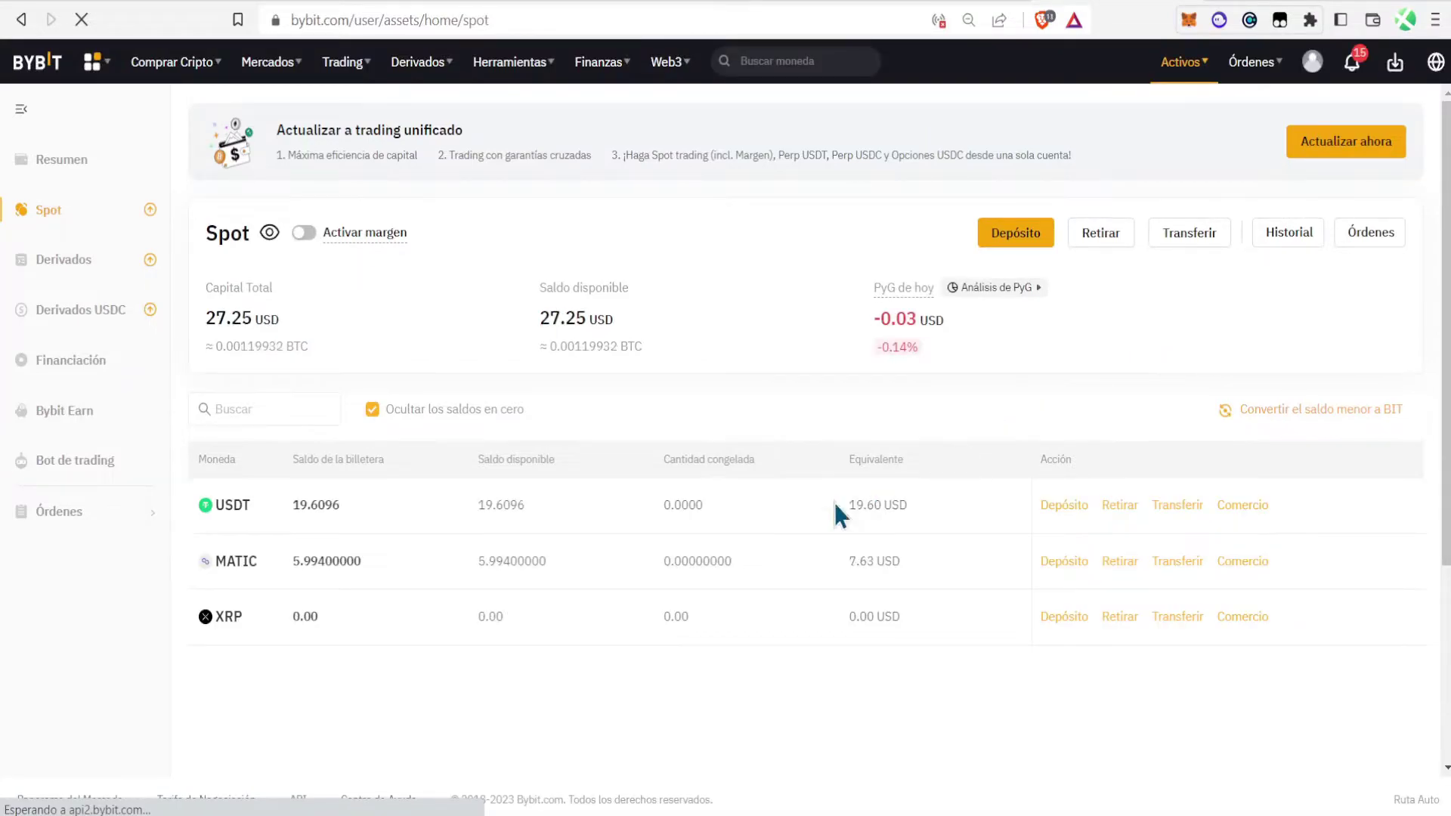
pyautogui.click(1123, 566)
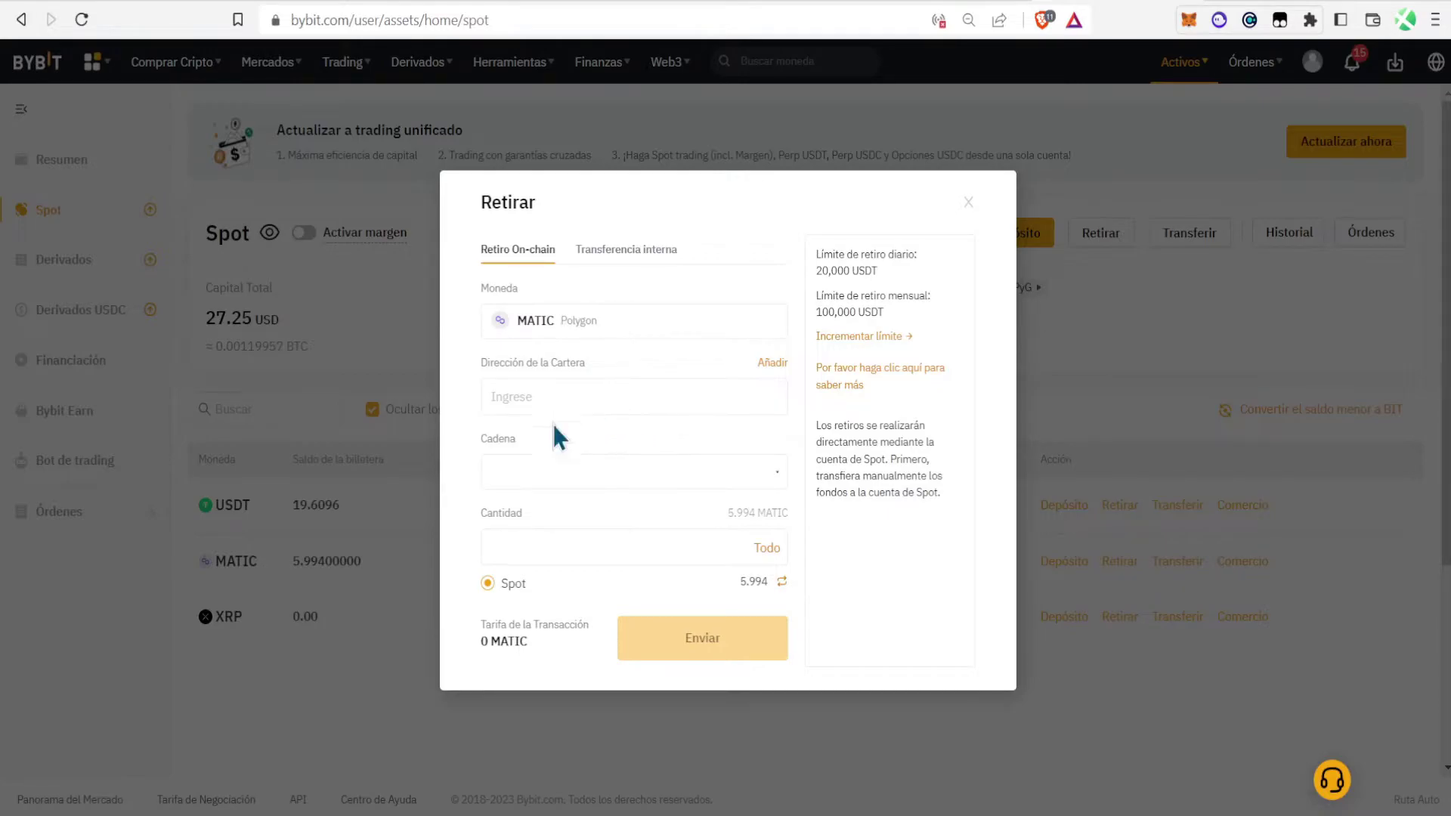
pyautogui.click(595, 475)
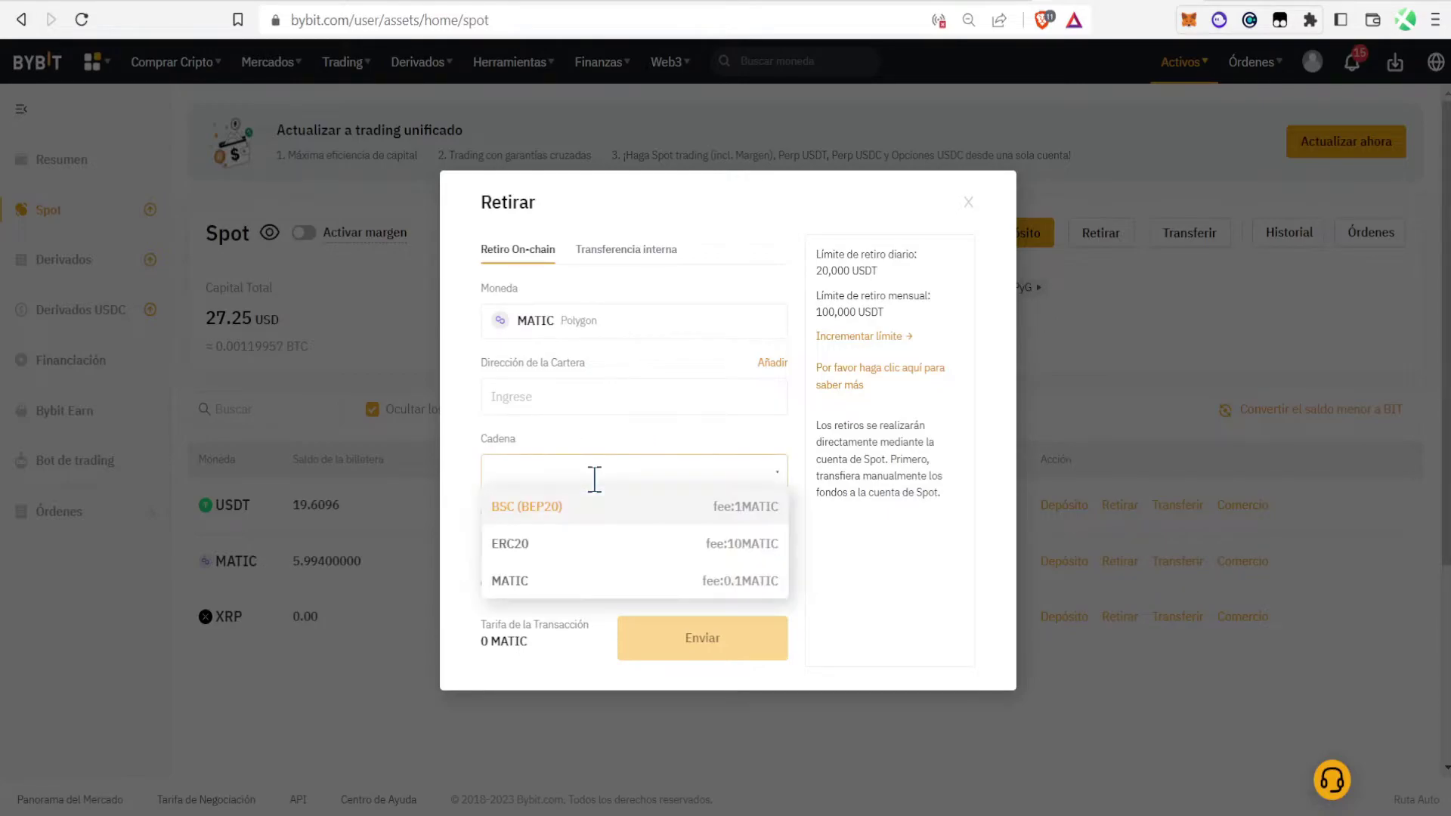
pyautogui.click(586, 582)
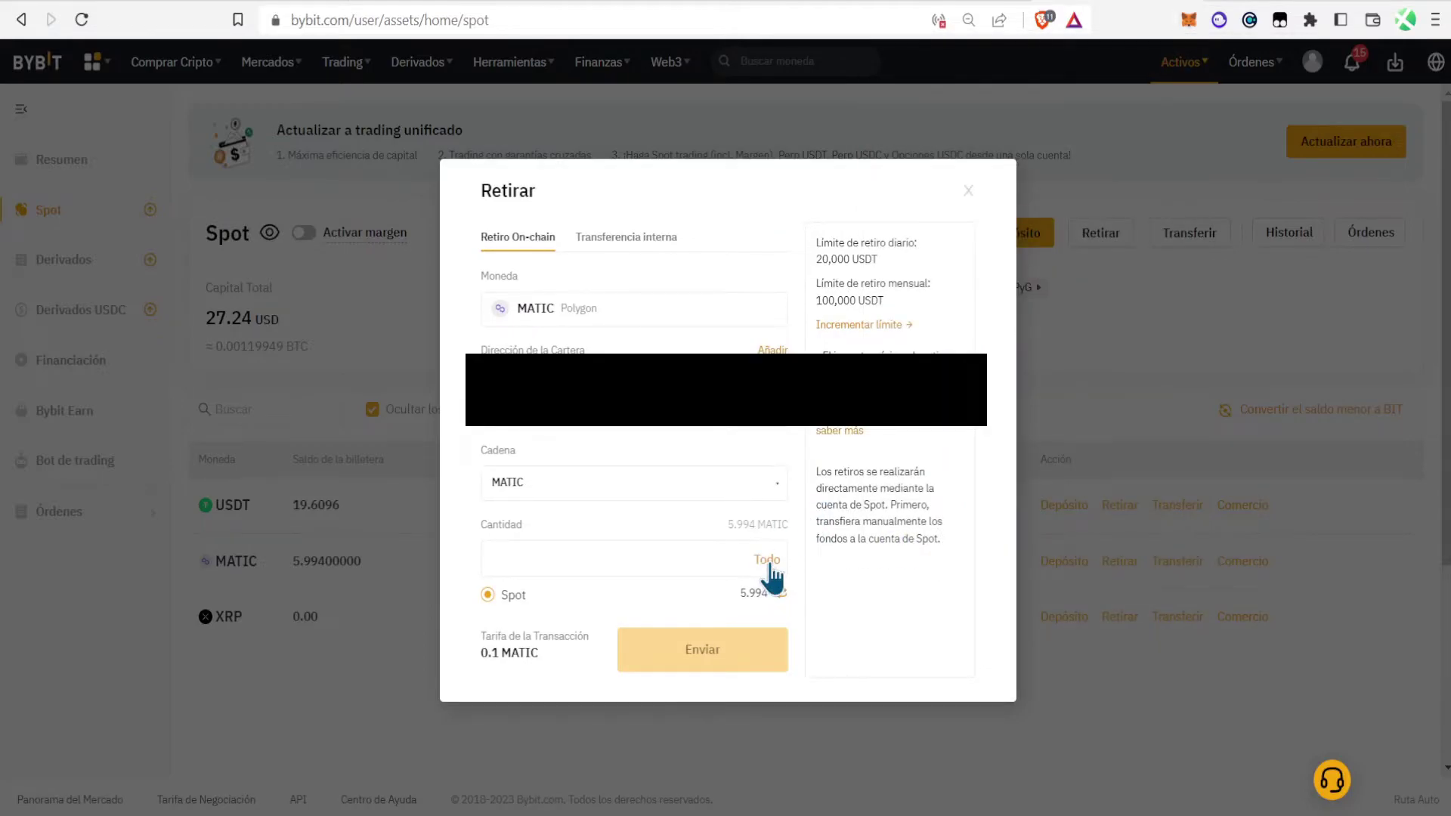
pyautogui.click(771, 563)
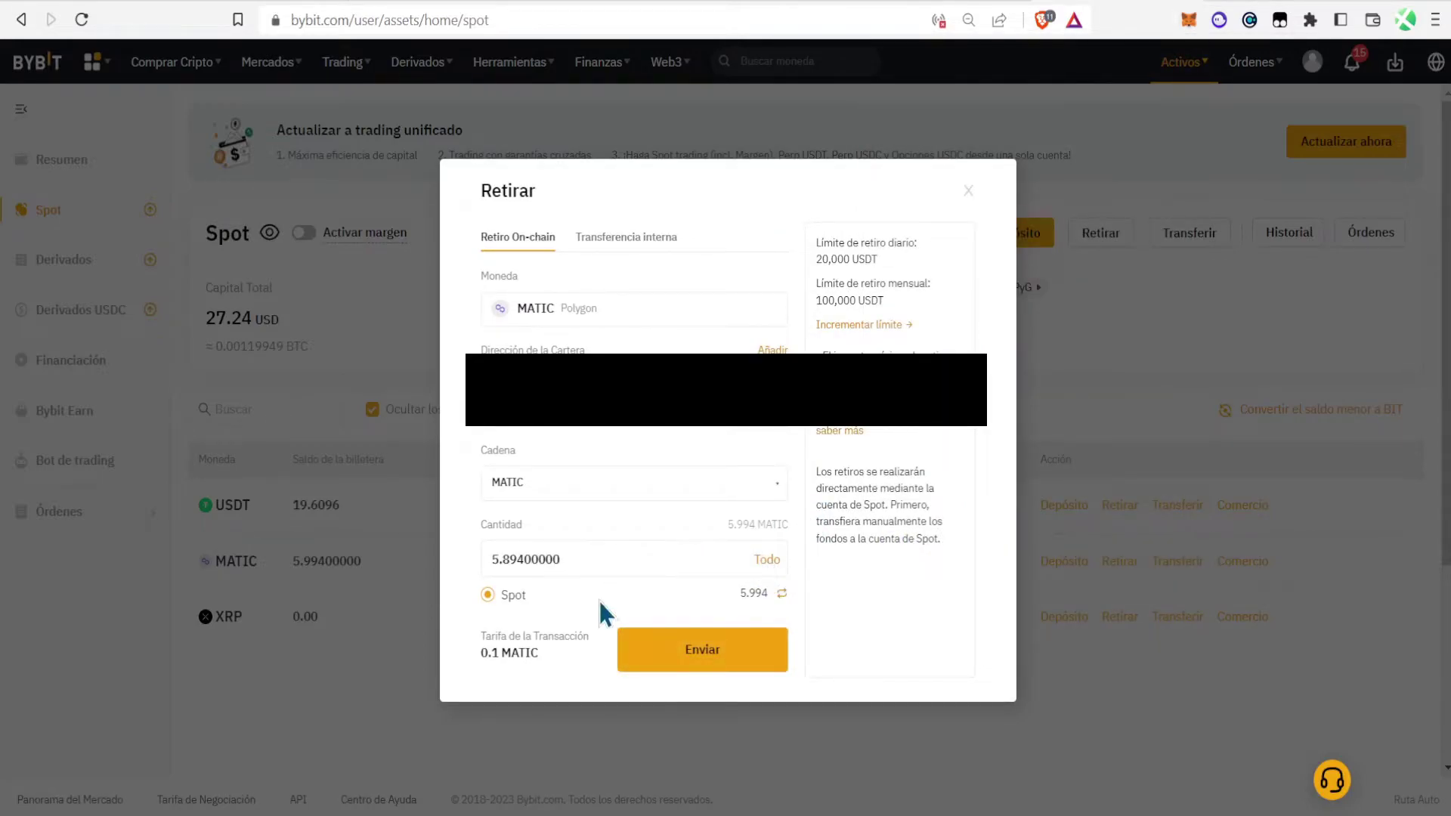
# Submit and confirm the withdrawal, entering the Google authenticator code
pyautogui.click(673, 653)
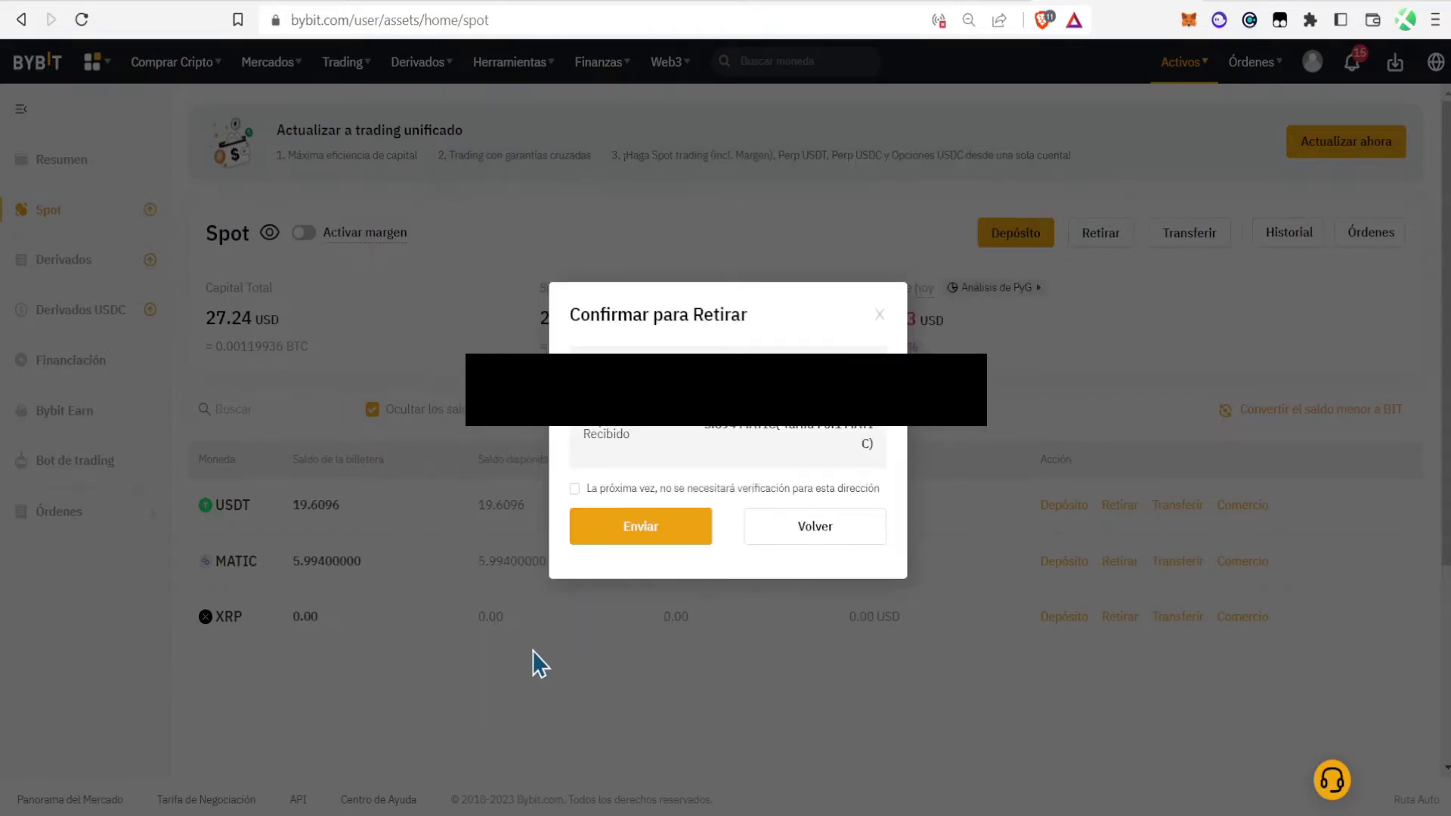
pyautogui.click(641, 527)
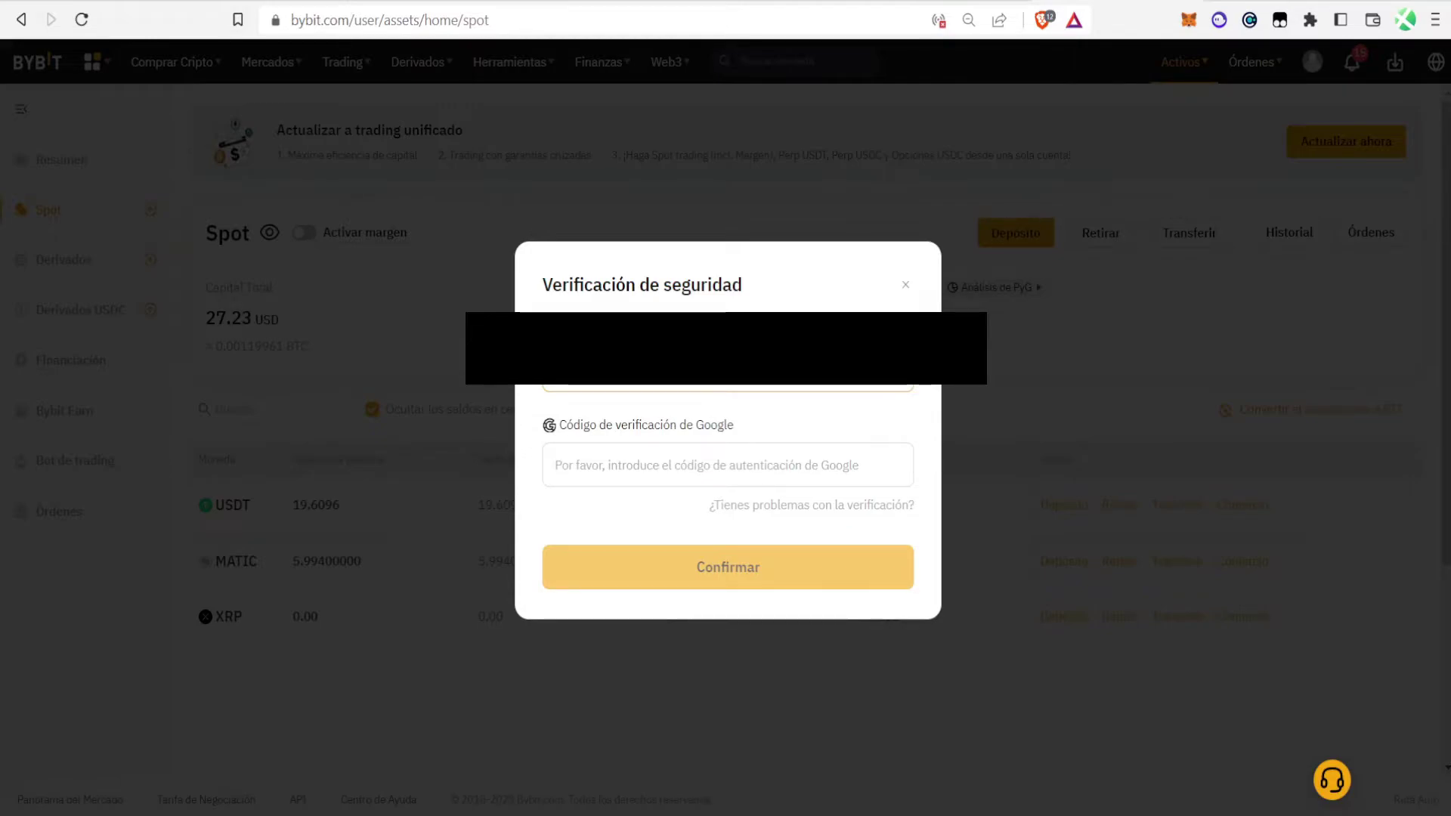
pyautogui.click(673, 468)
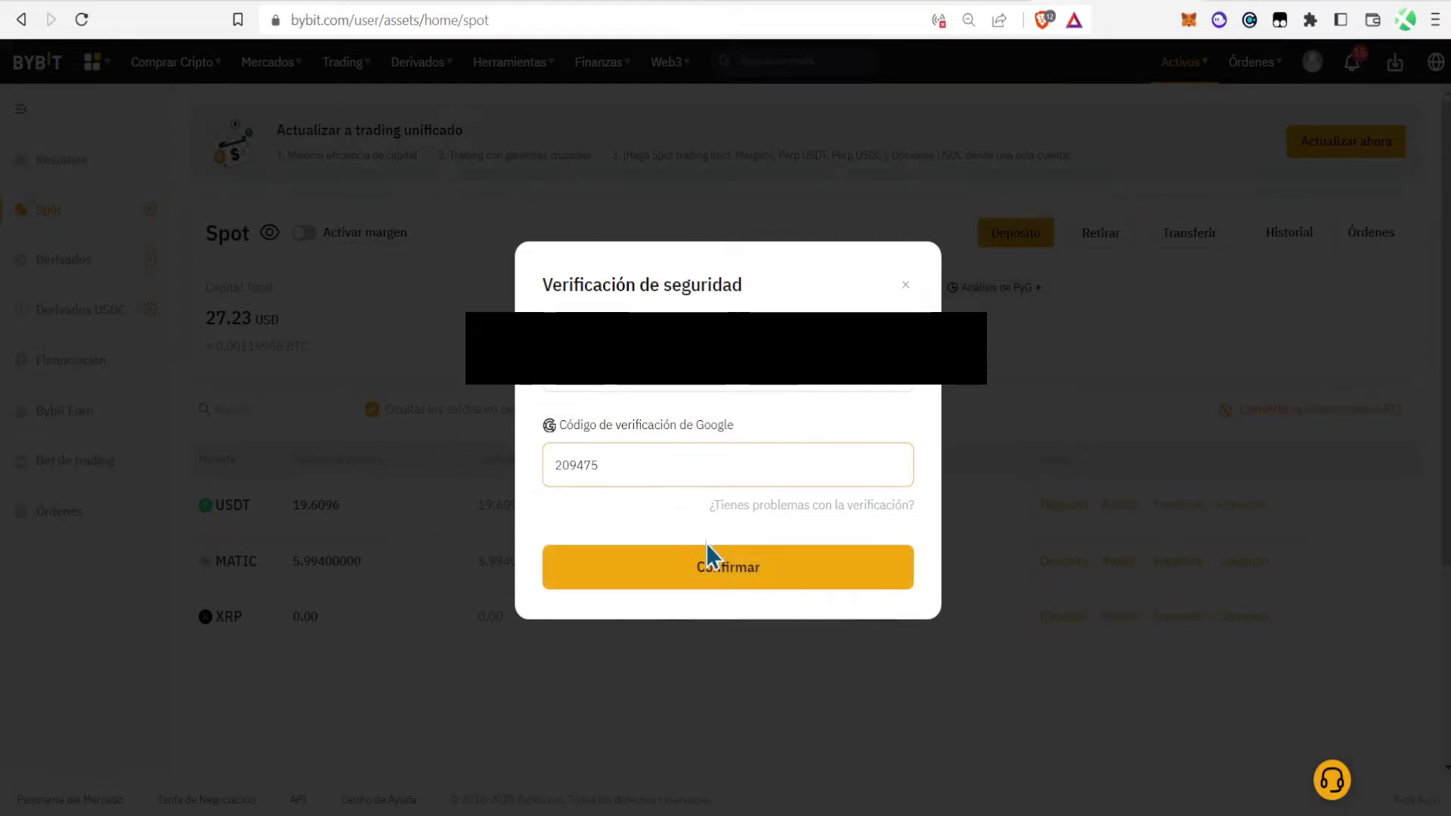
pyautogui.click(733, 576)
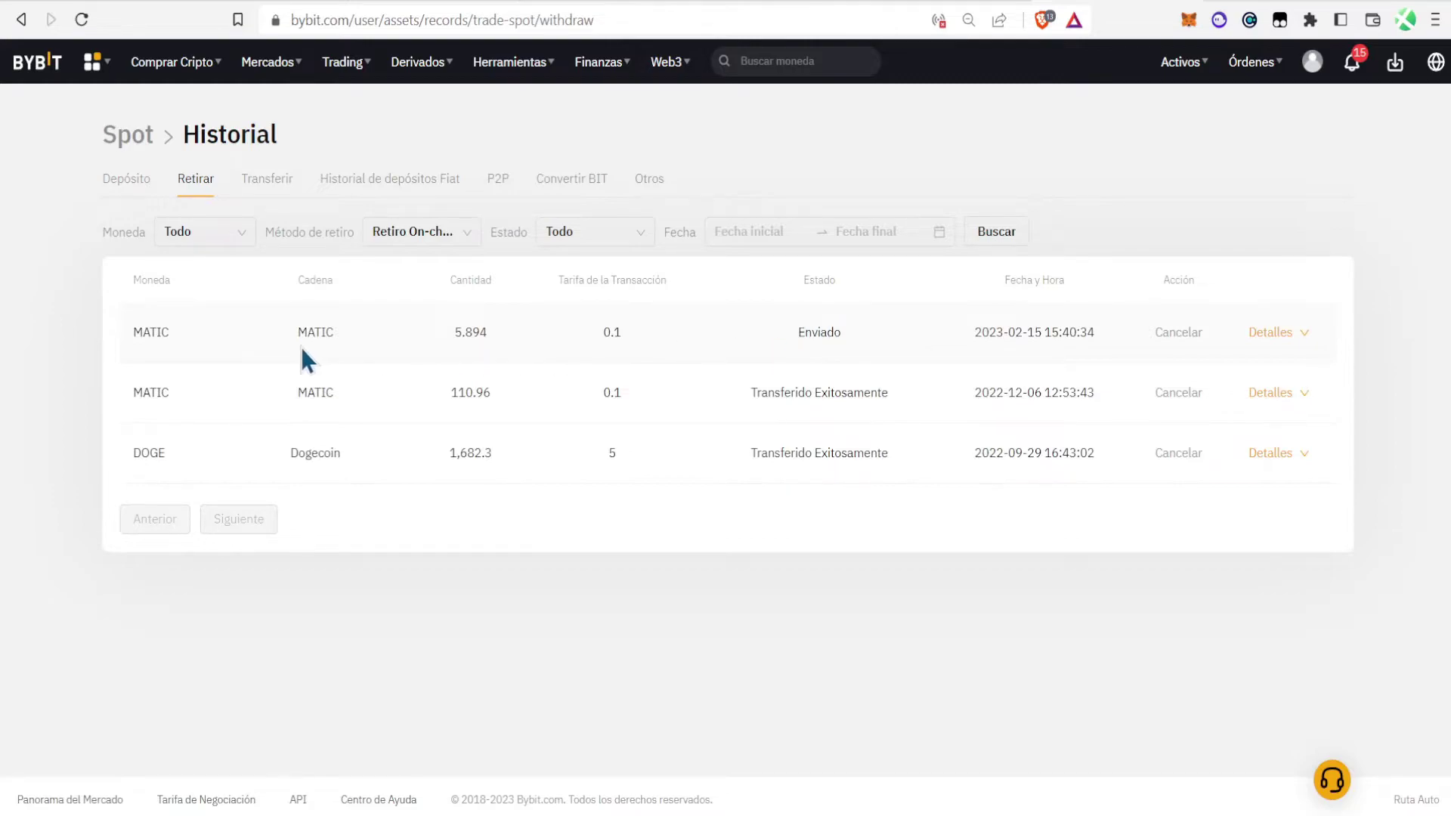
# Check the wallet's MATIC balance in the MetaMask extension
pyautogui.click(1189, 20)
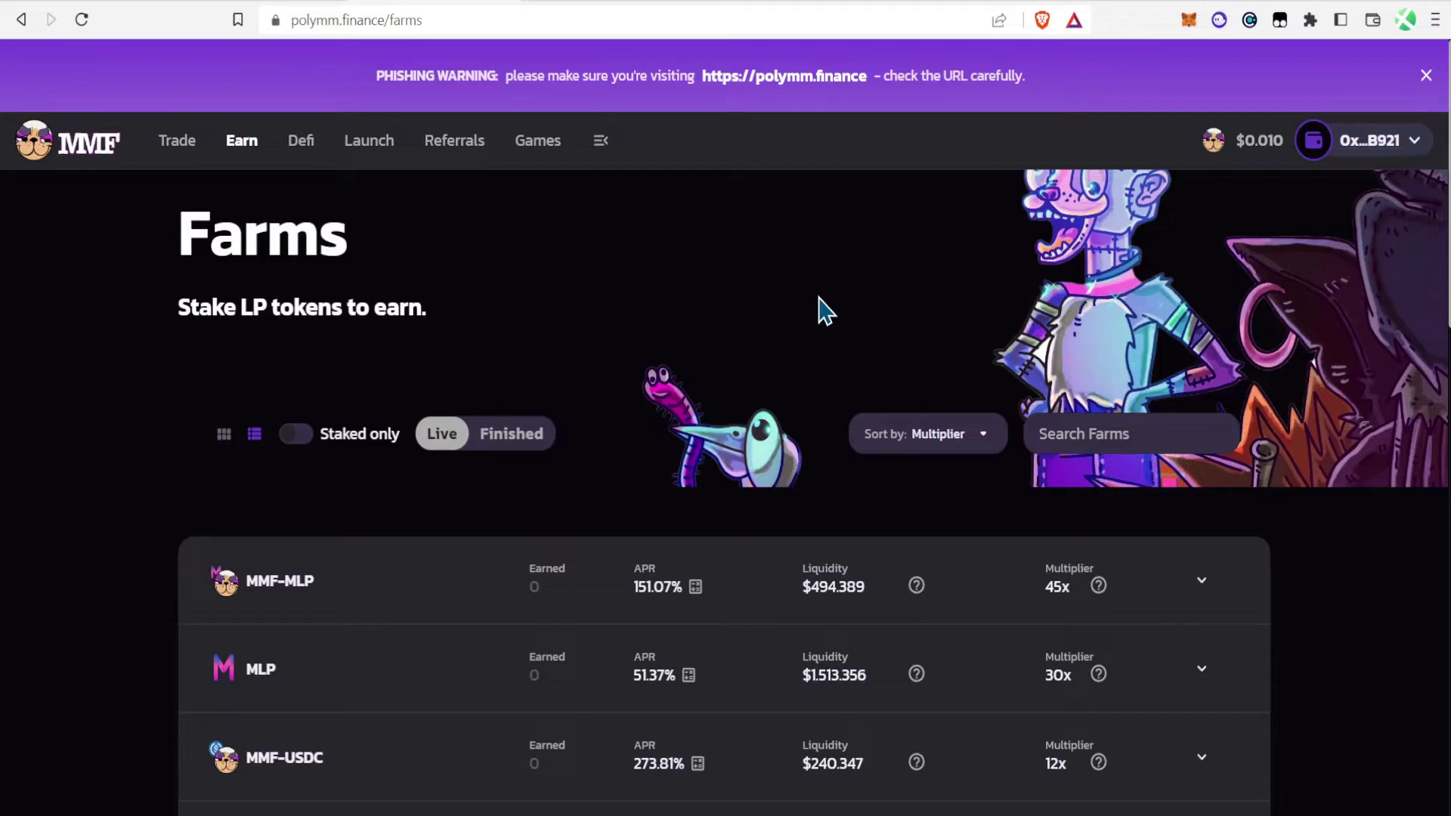
# Review the STMATIC-WMATIC farm's 1.260 MMF earned and 0.87534 LP staked
pyautogui.scroll(-8, 832, 454)
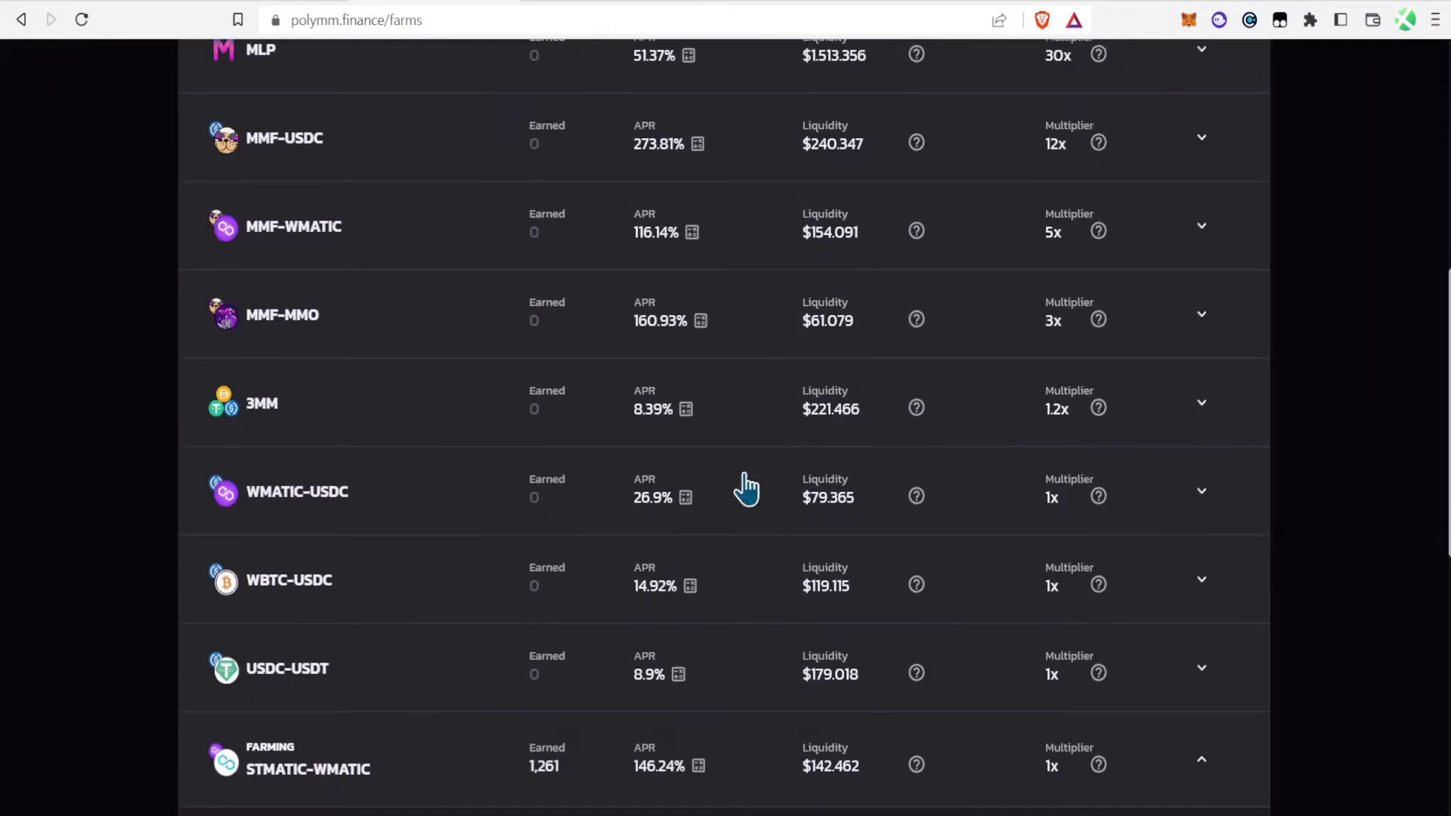
pyautogui.scroll(-4, 544, 544)
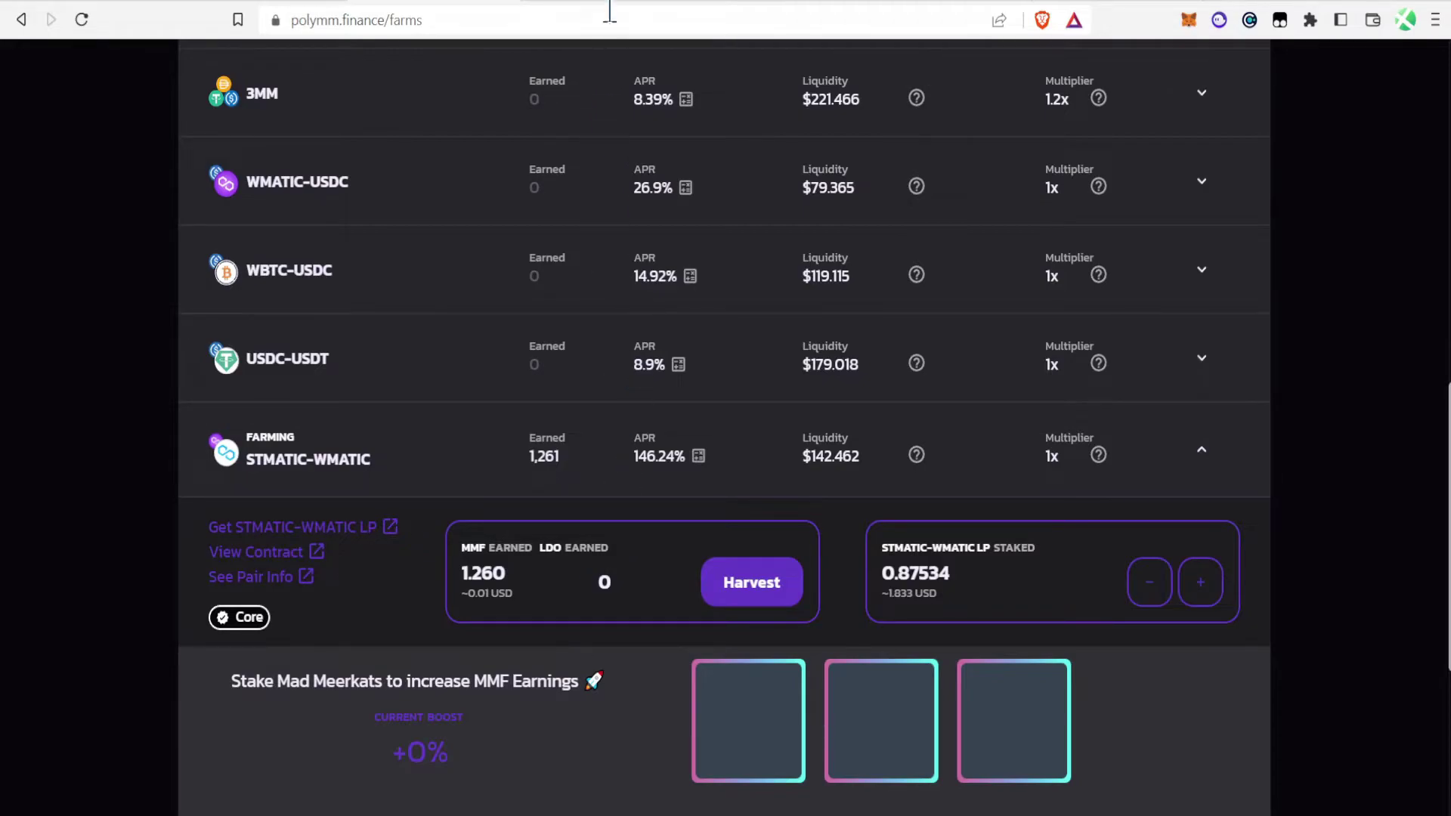
pyautogui.click(614, 2)
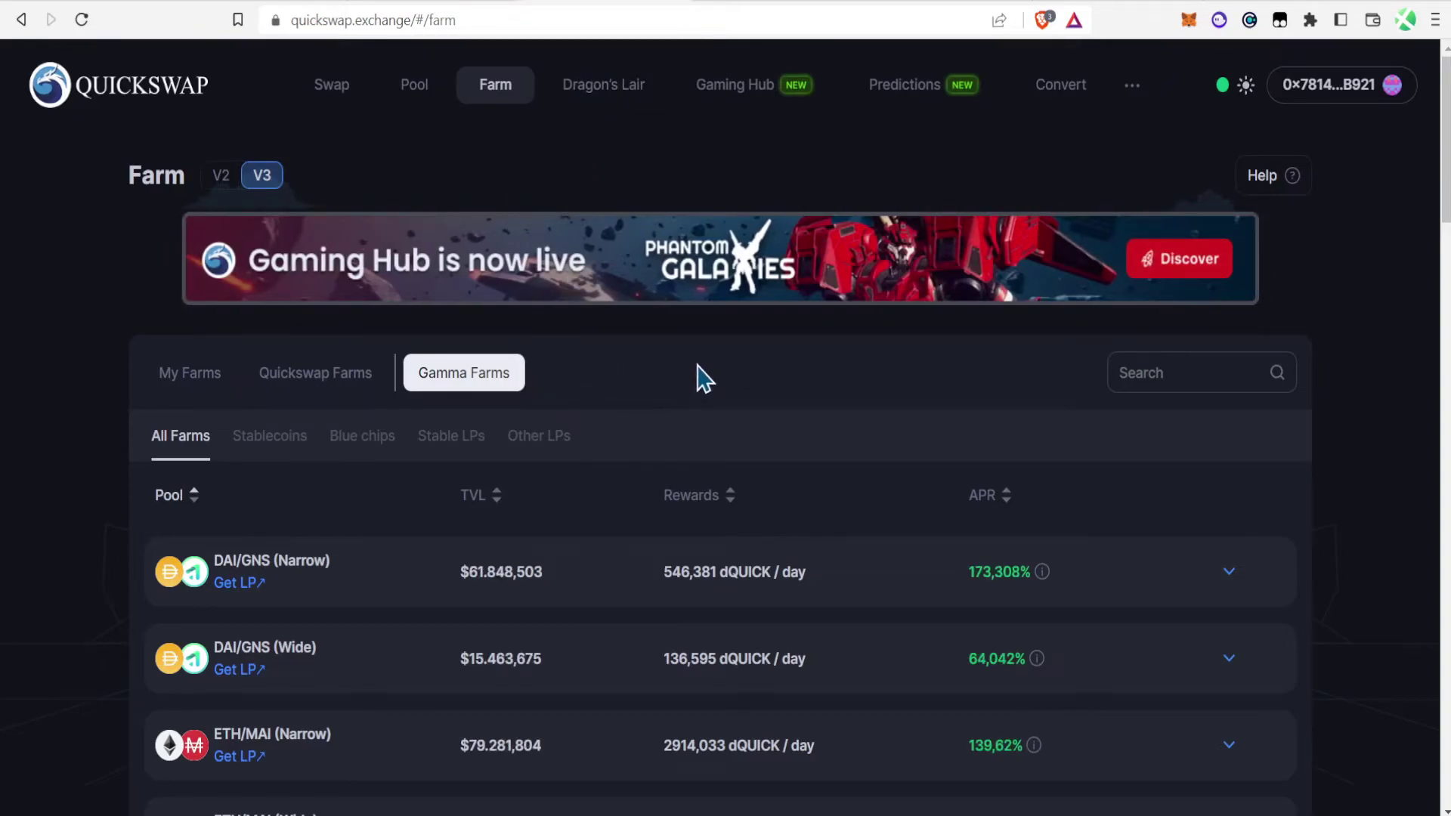
# Filter QuickSwap's Gamma farms by 'st' to show the WMATIC/stMATIC farm
pyautogui.click(1241, 374)
pyautogui.write('st')
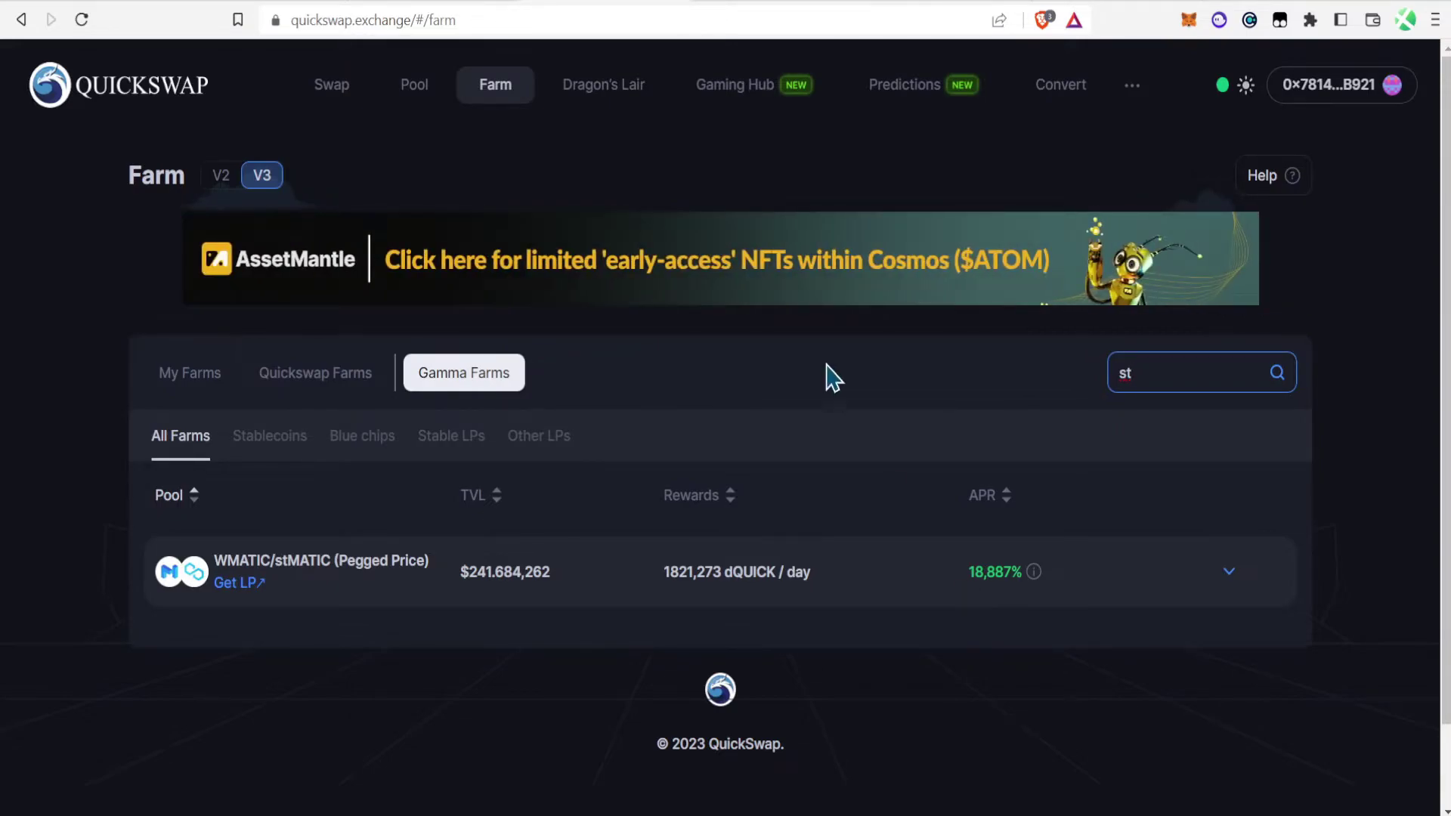
# Unstake the full 0.87534 STMATIC-WMATIC LP balance from the MM Finance farm and approve it in MetaMask
pyautogui.click(454, 1)
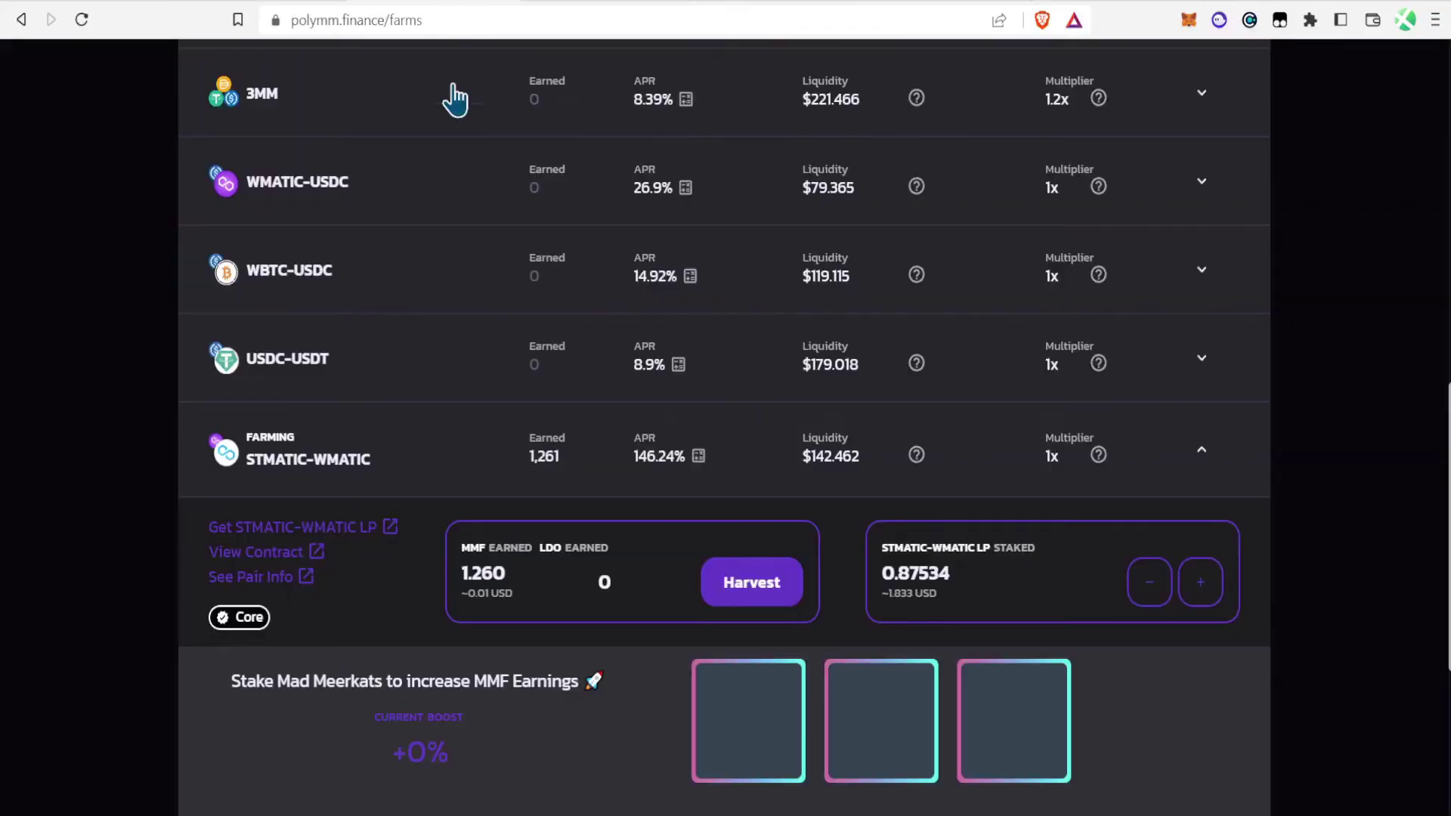
pyautogui.click(1135, 599)
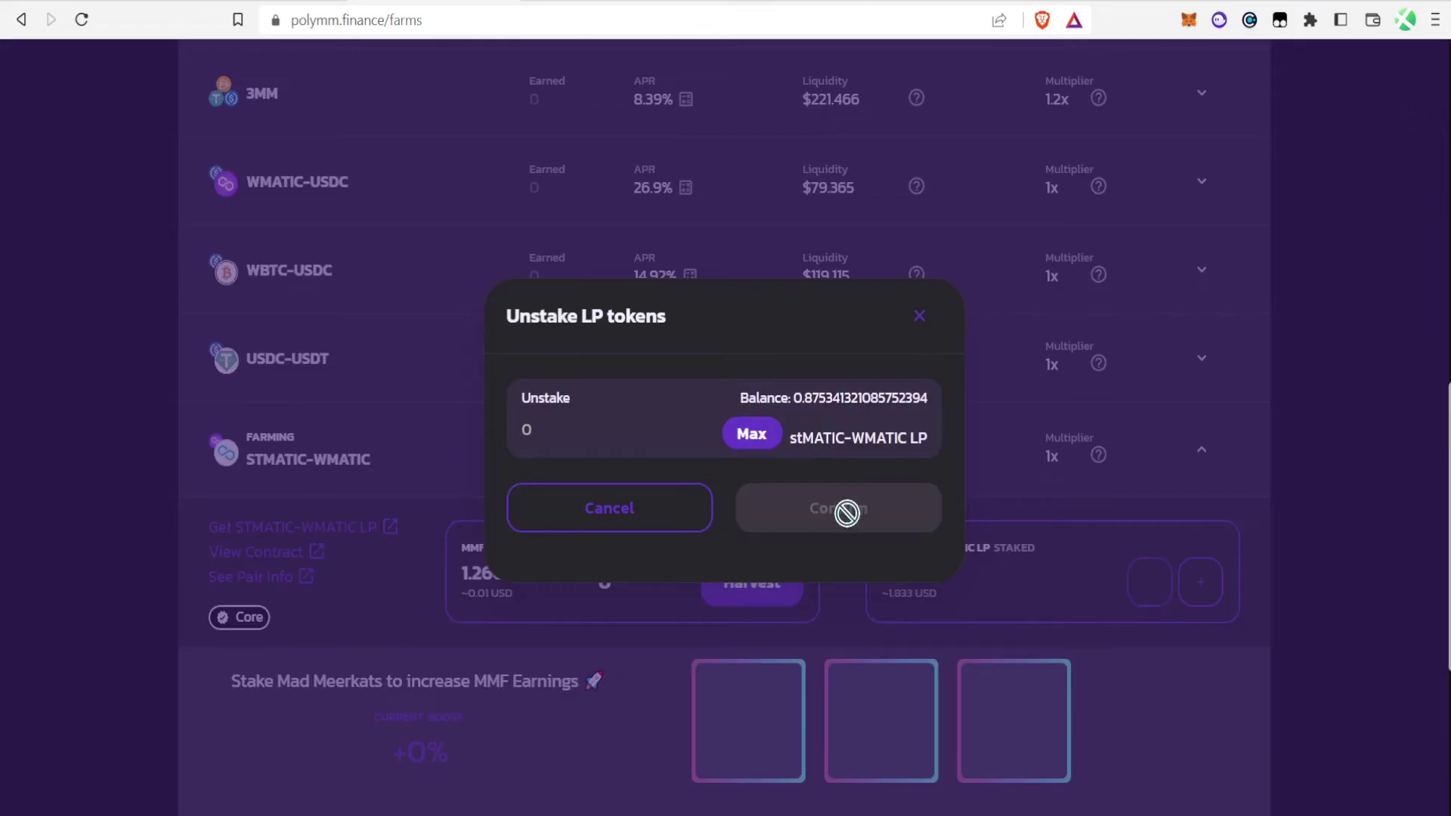
pyautogui.click(753, 435)
pyautogui.click(829, 517)
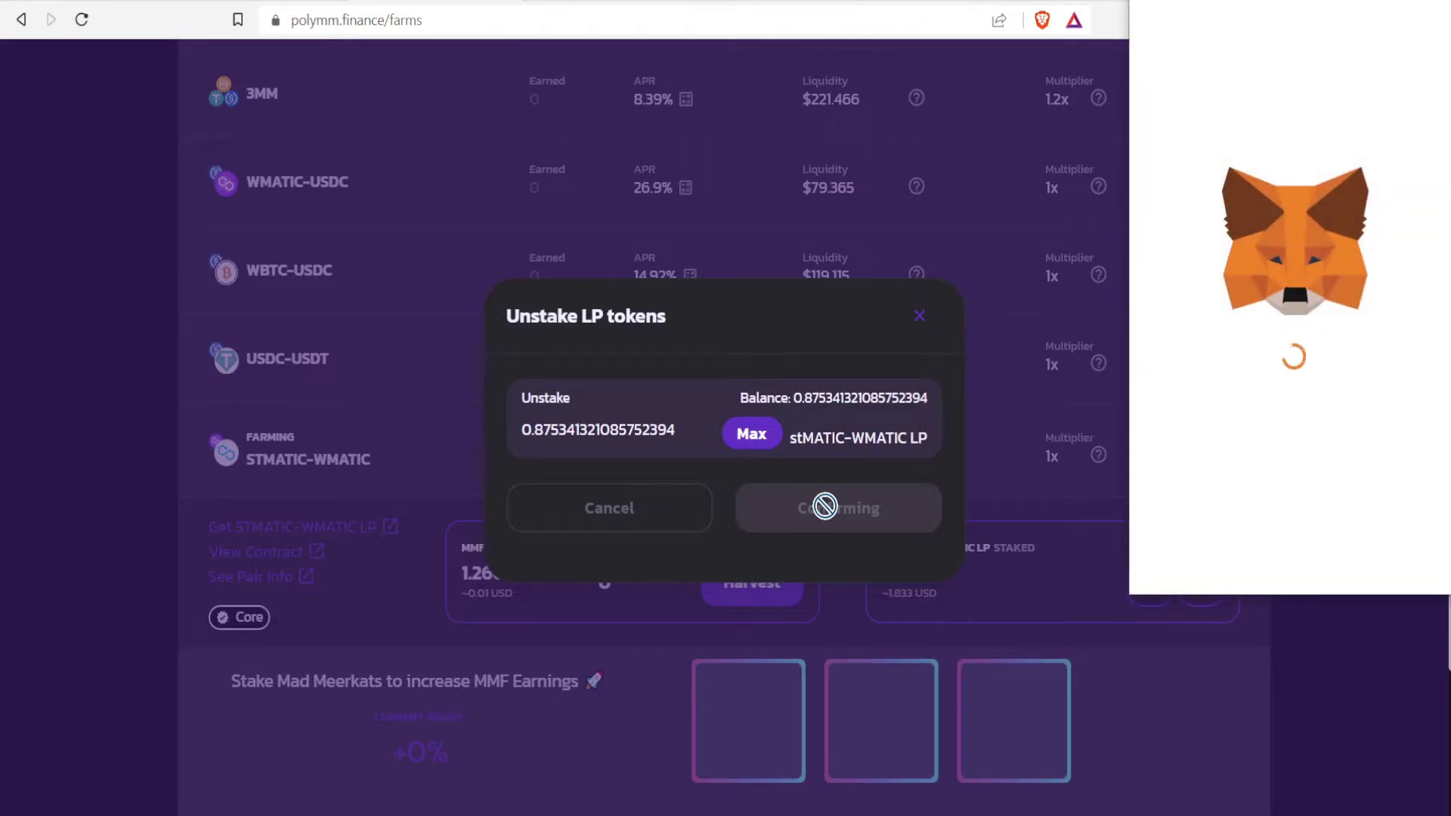
pyautogui.scroll(-5, 1261, 501)
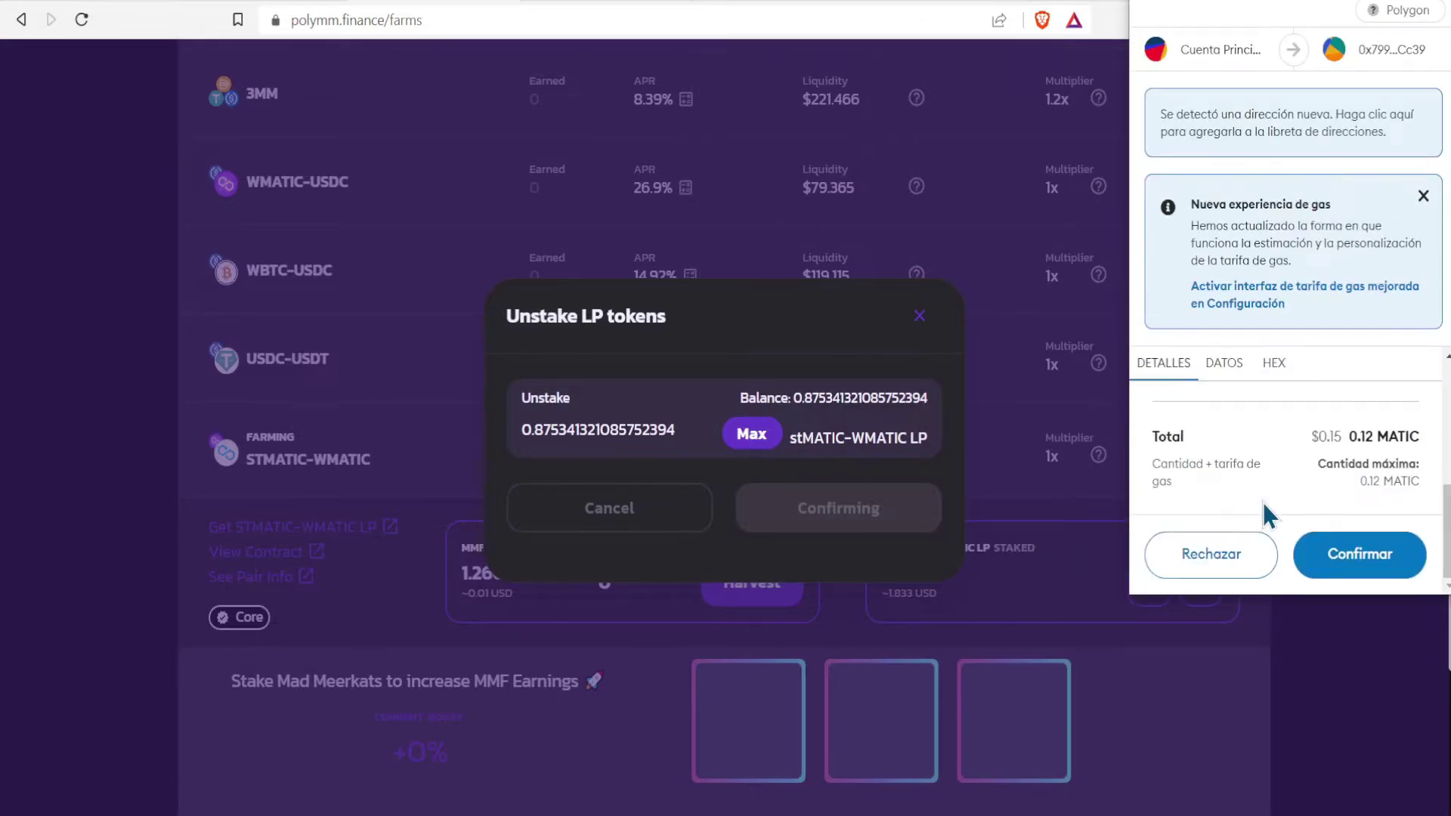
pyautogui.click(1355, 559)
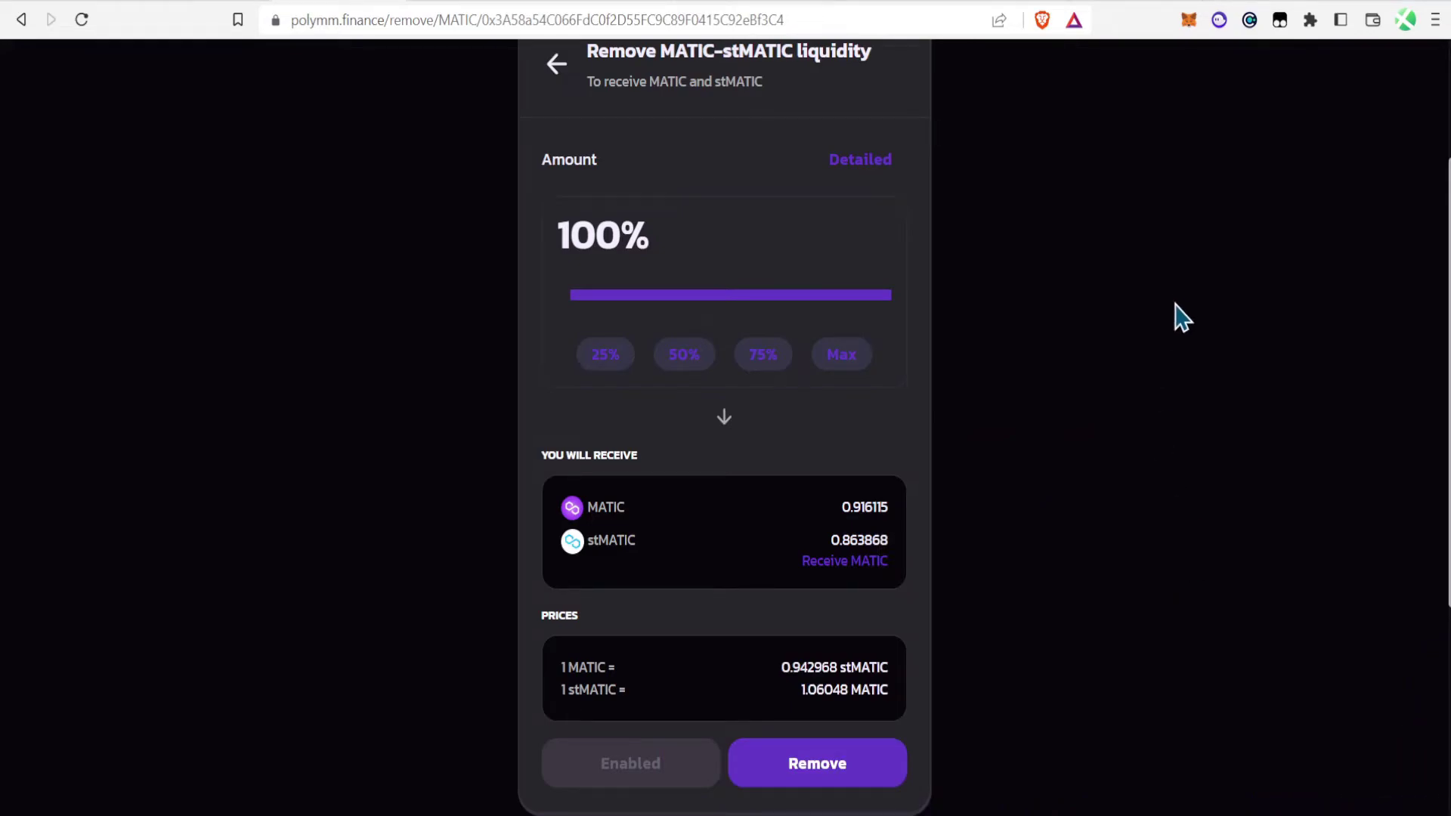
# Review the Withdraw transaction's details and activity log in MetaMask's activity list, then close the wallet
pyautogui.click(1188, 28)
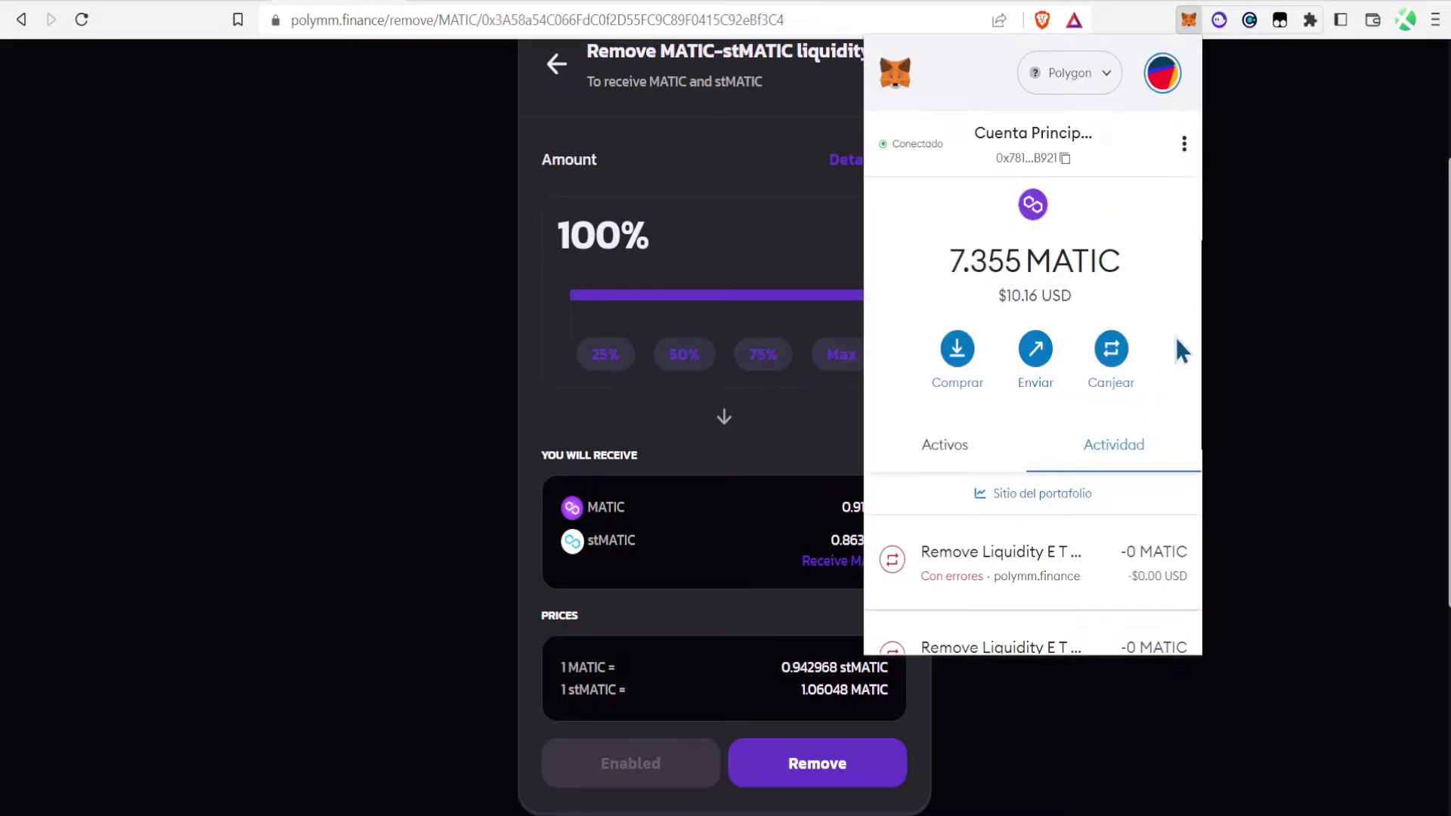
pyautogui.scroll(-5, 1167, 388)
pyautogui.scroll(5, 1150, 398)
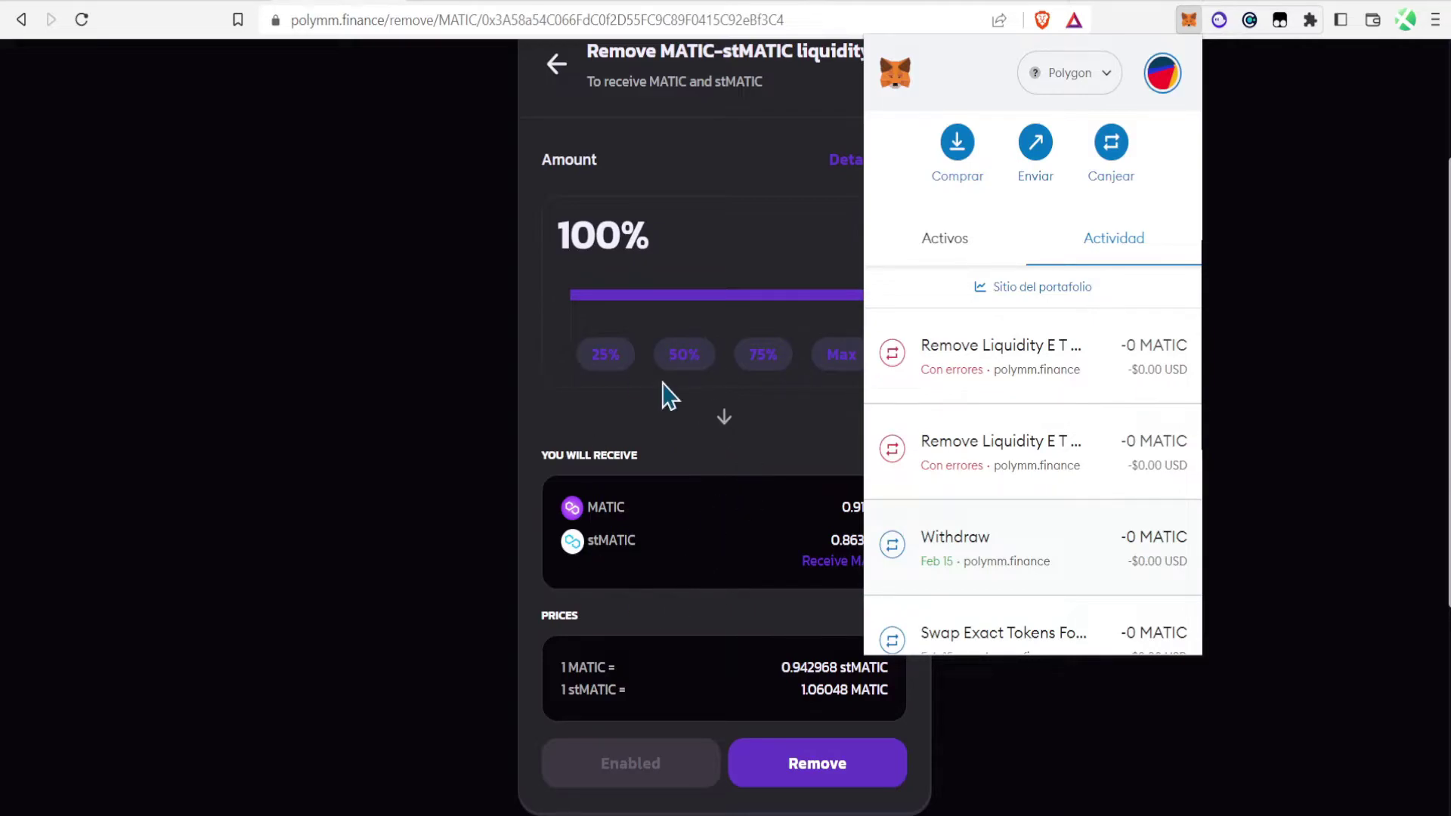
pyautogui.click(1073, 536)
pyautogui.scroll(-3, 1111, 461)
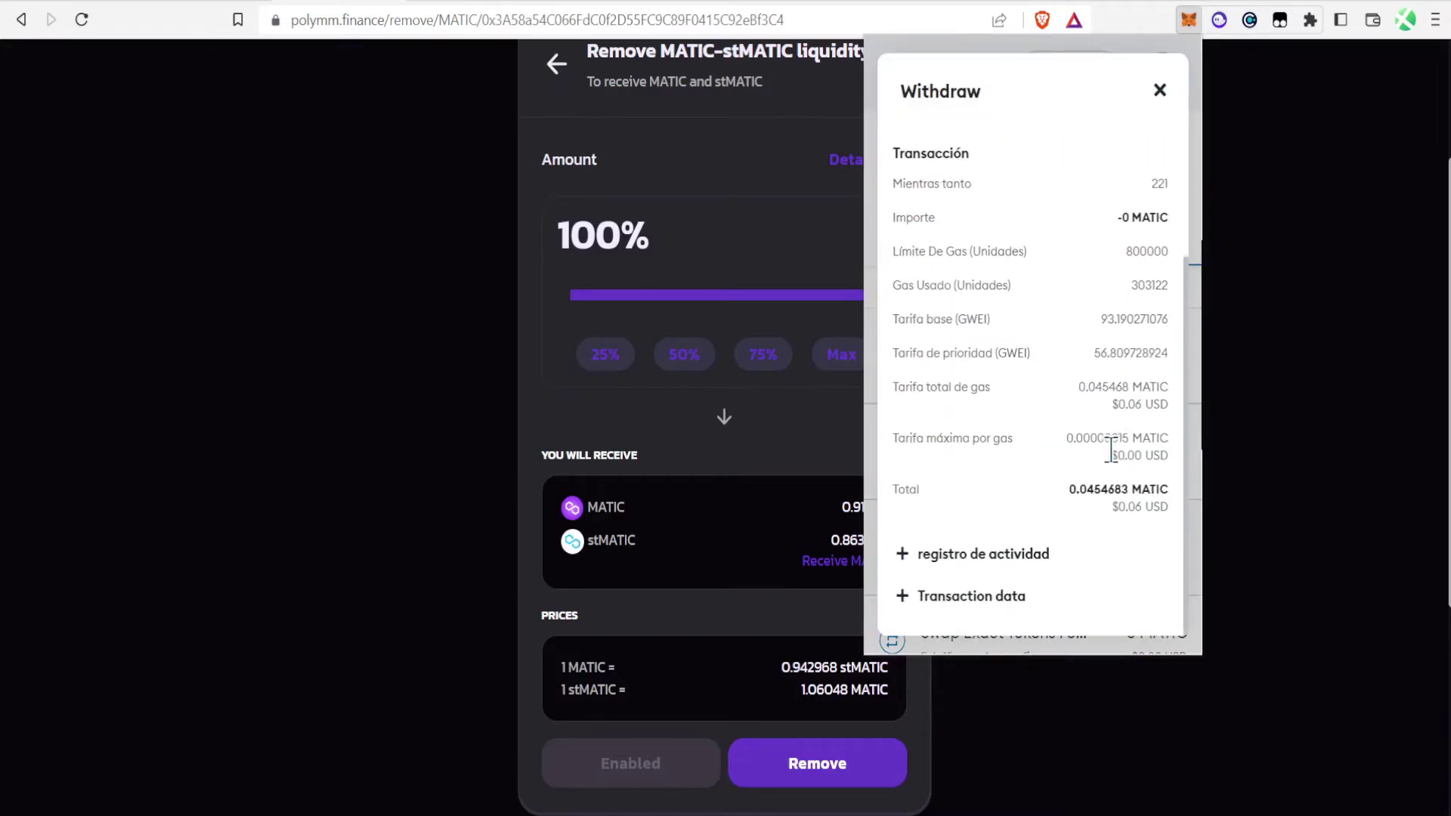
pyautogui.click(995, 555)
pyautogui.scroll(-2, 1029, 598)
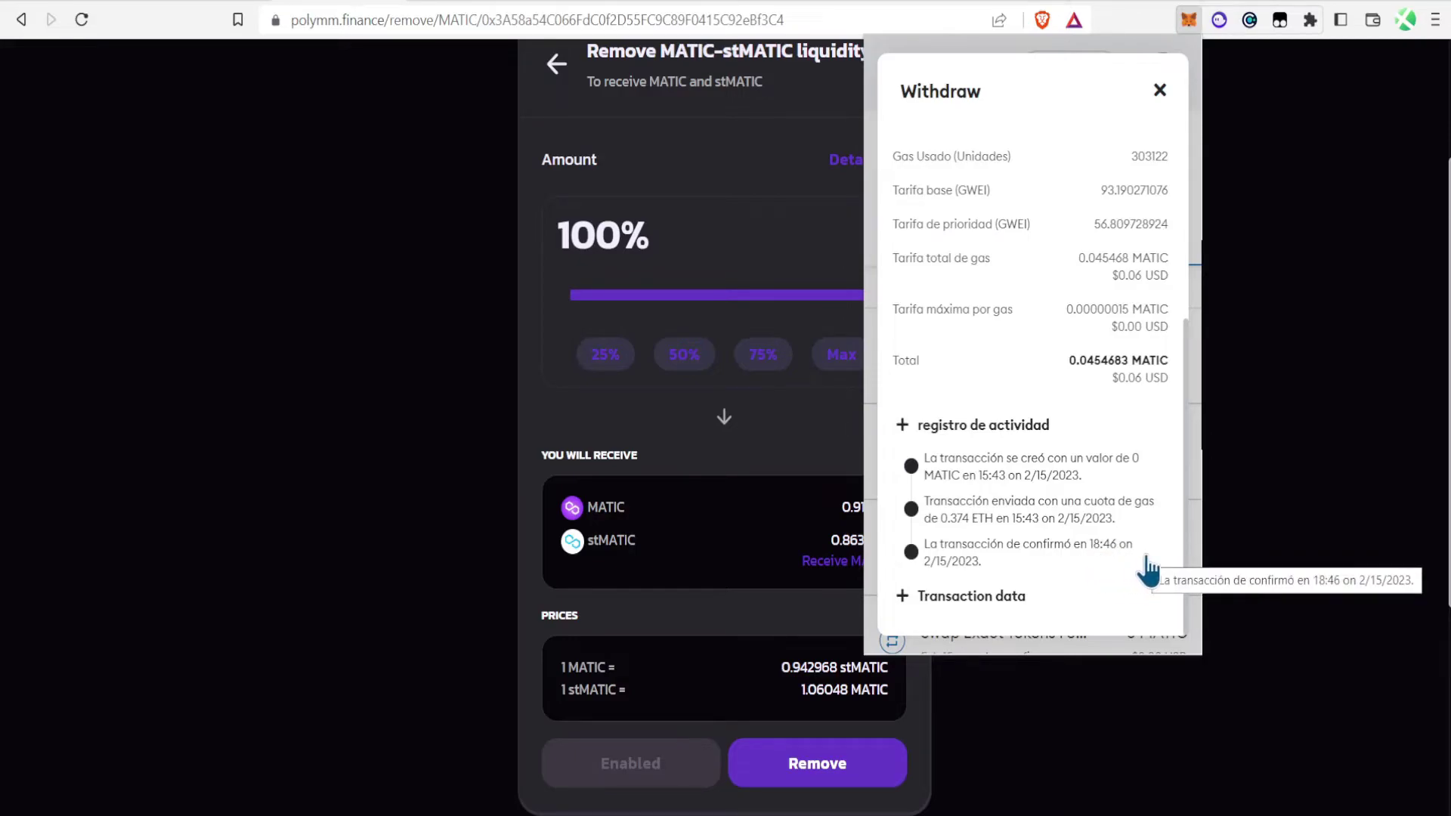
pyautogui.click(1160, 90)
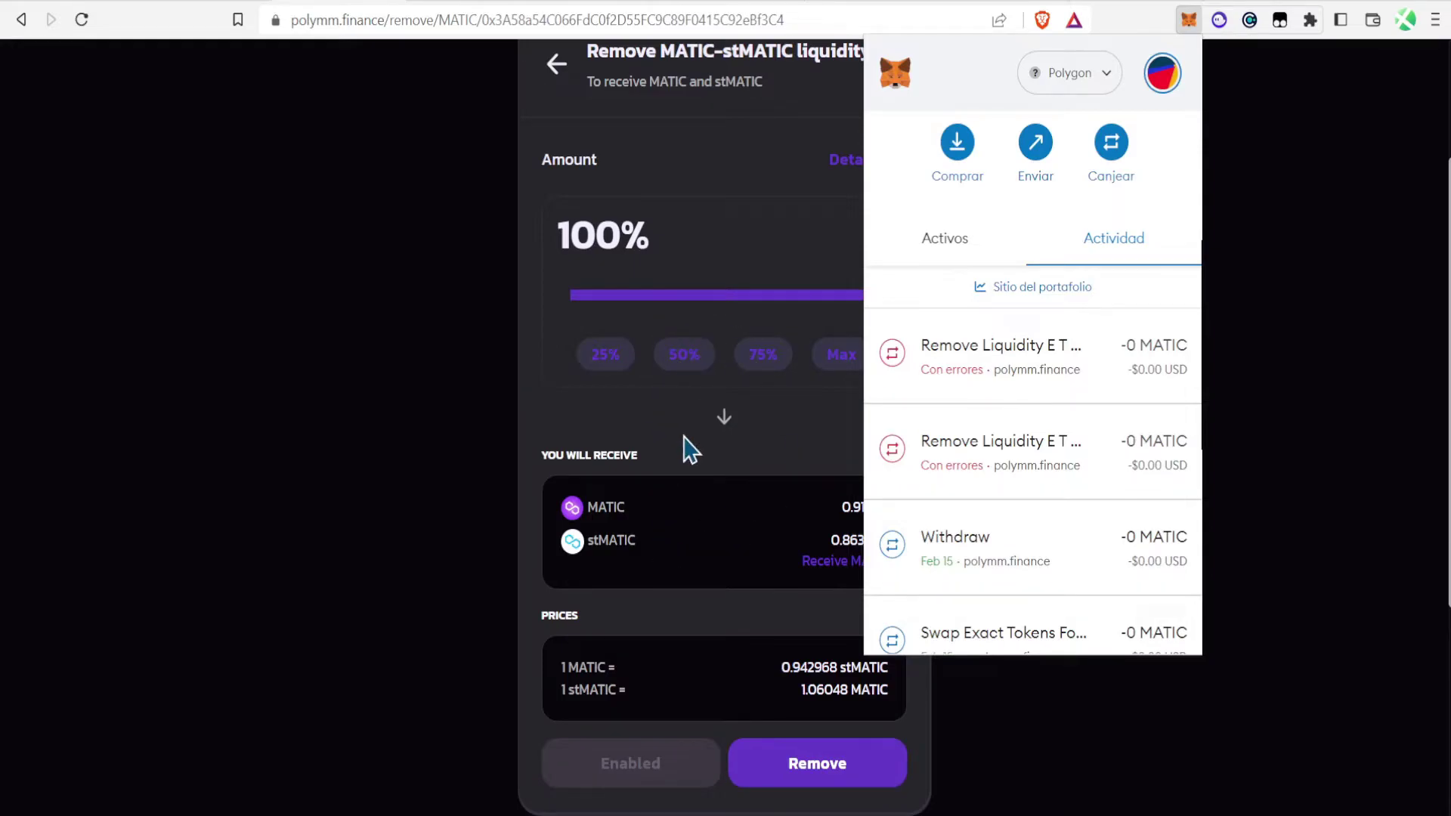
pyautogui.click(470, 449)
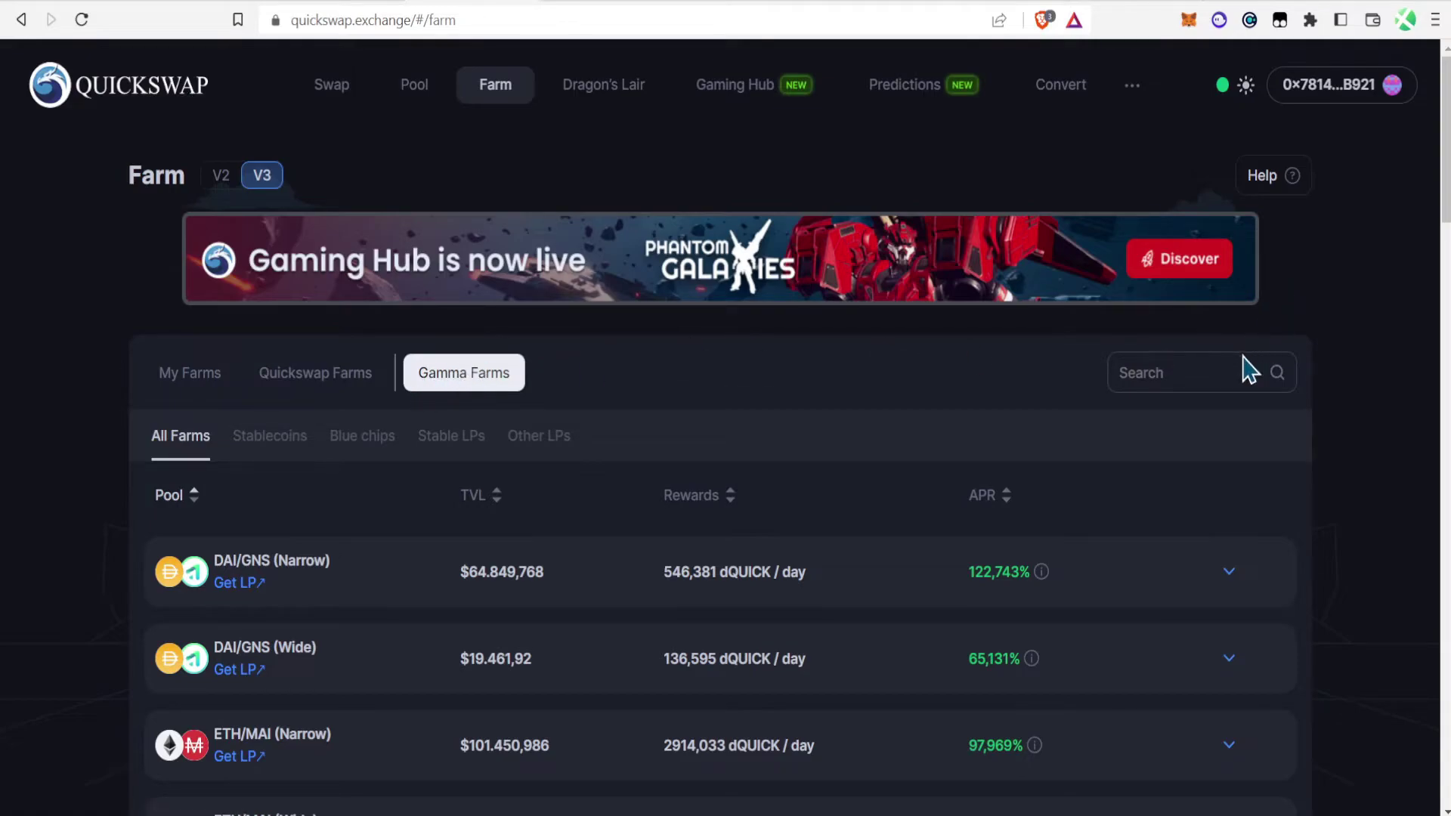
# Search the Gamma farms for 'maticx', replacing the earlier 'stm' query
pyautogui.click(1222, 373)
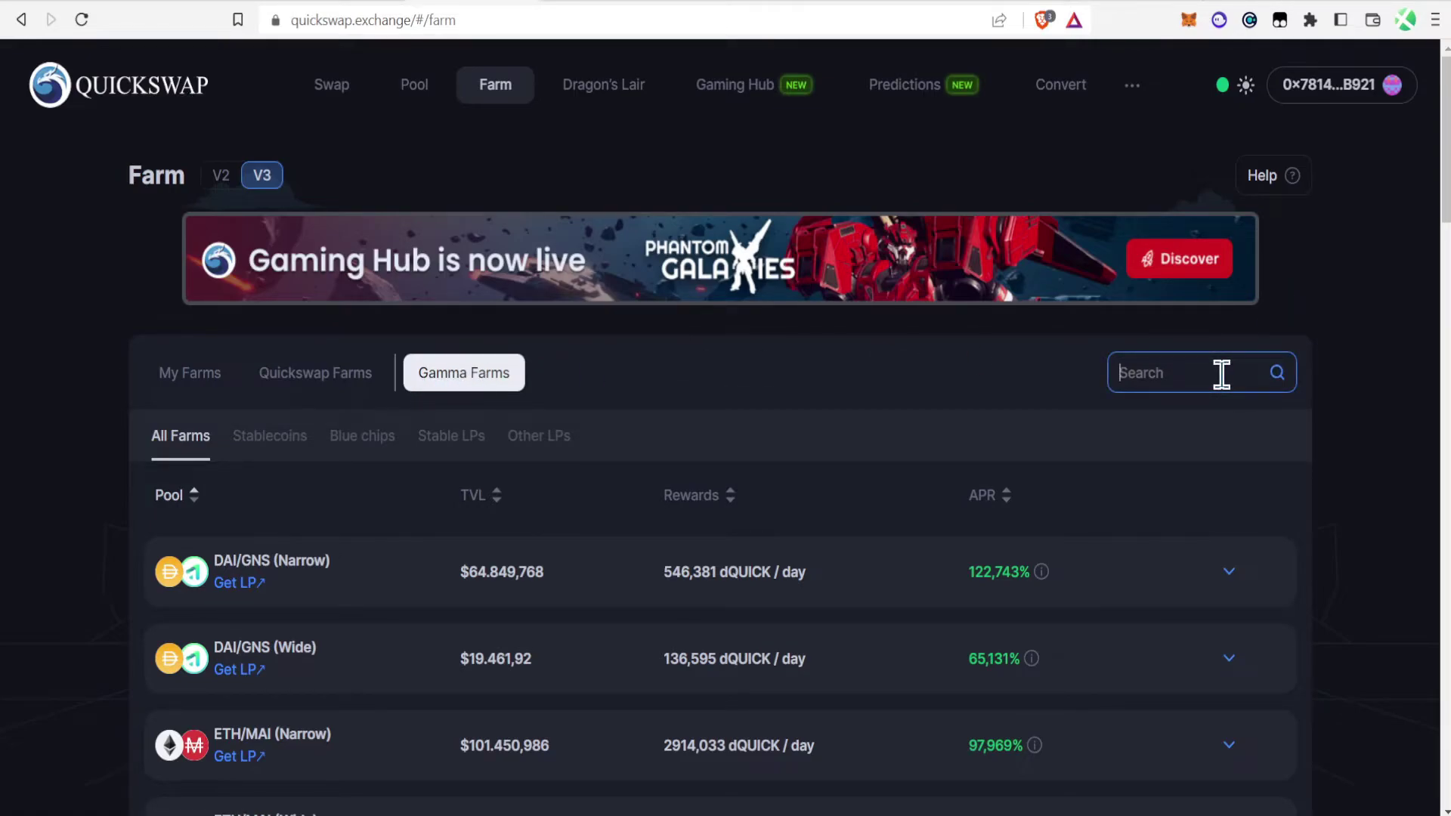
pyautogui.write('stm')
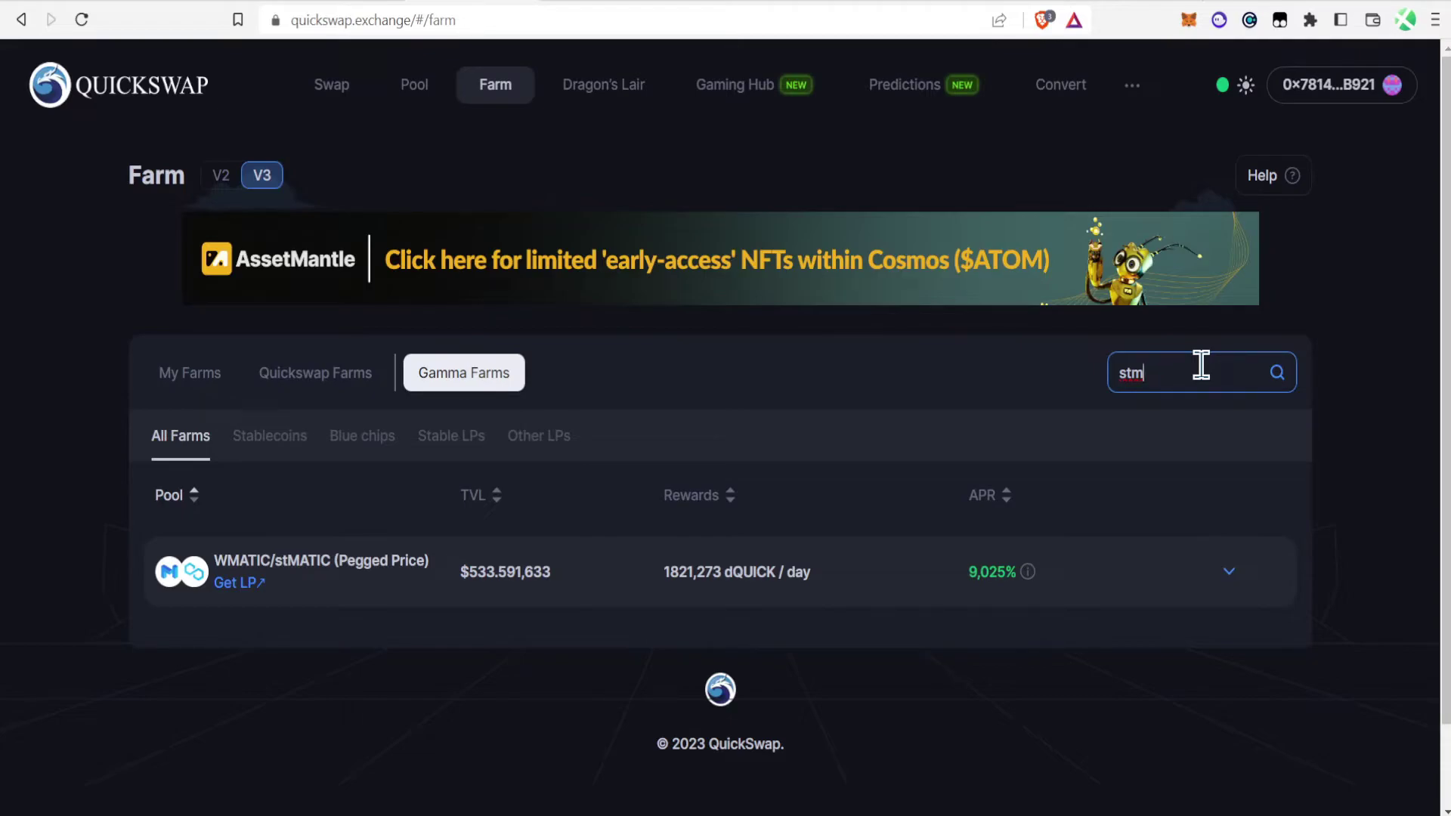
pyautogui.moveTo(1186, 372); pyautogui.dragTo(1072, 379)
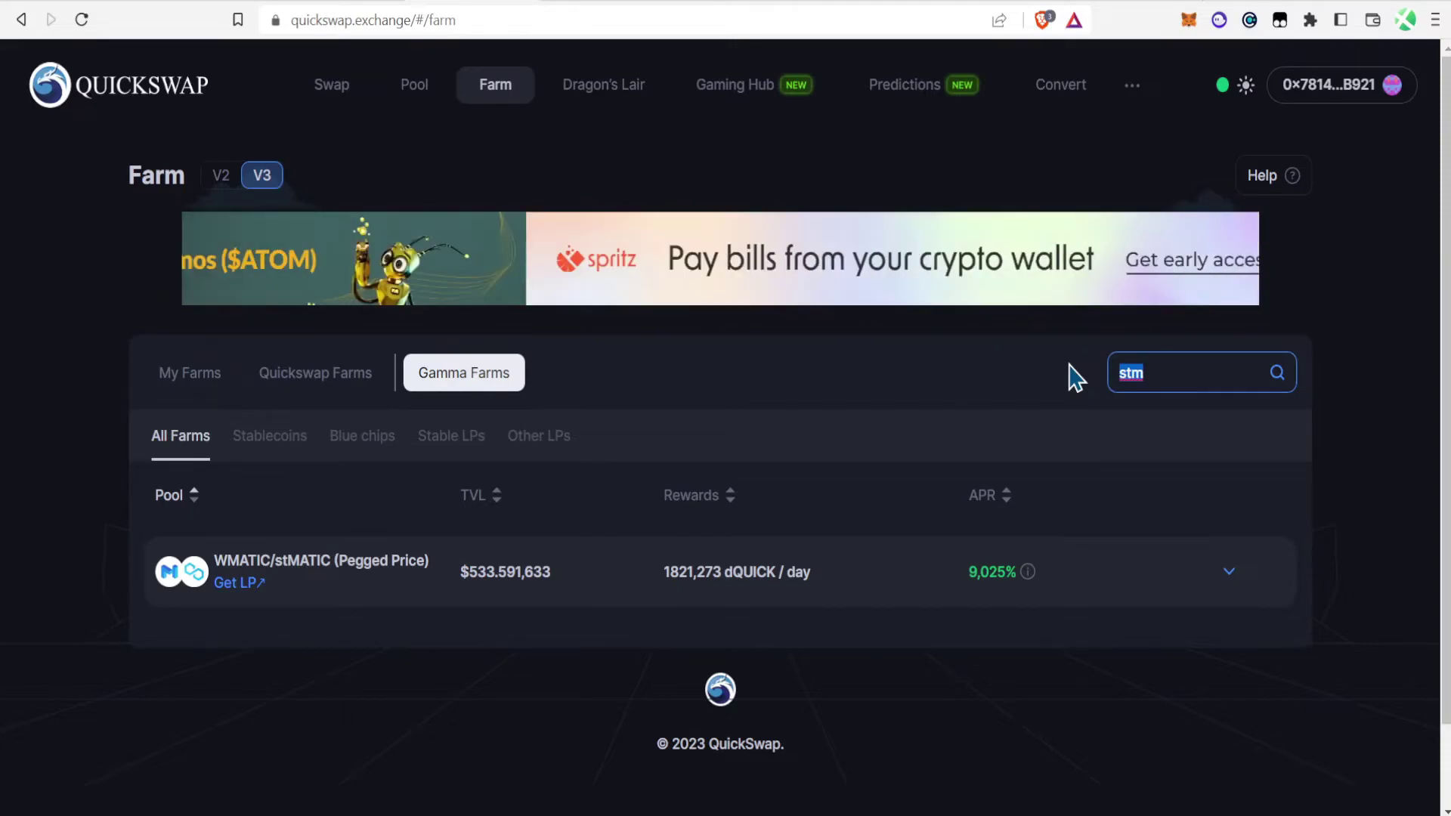
pyautogui.write('maticx')
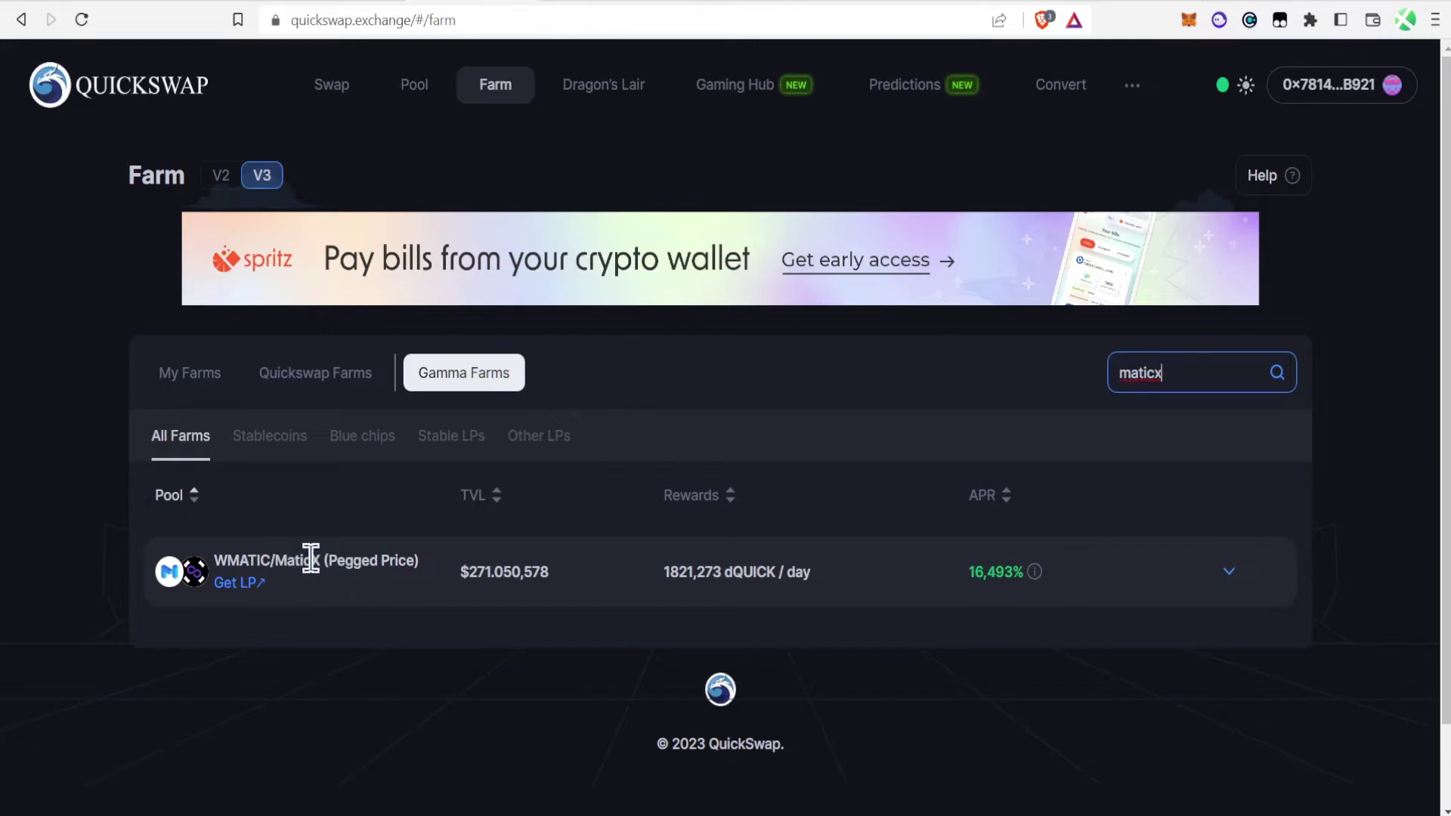
pyautogui.click(721, 2)
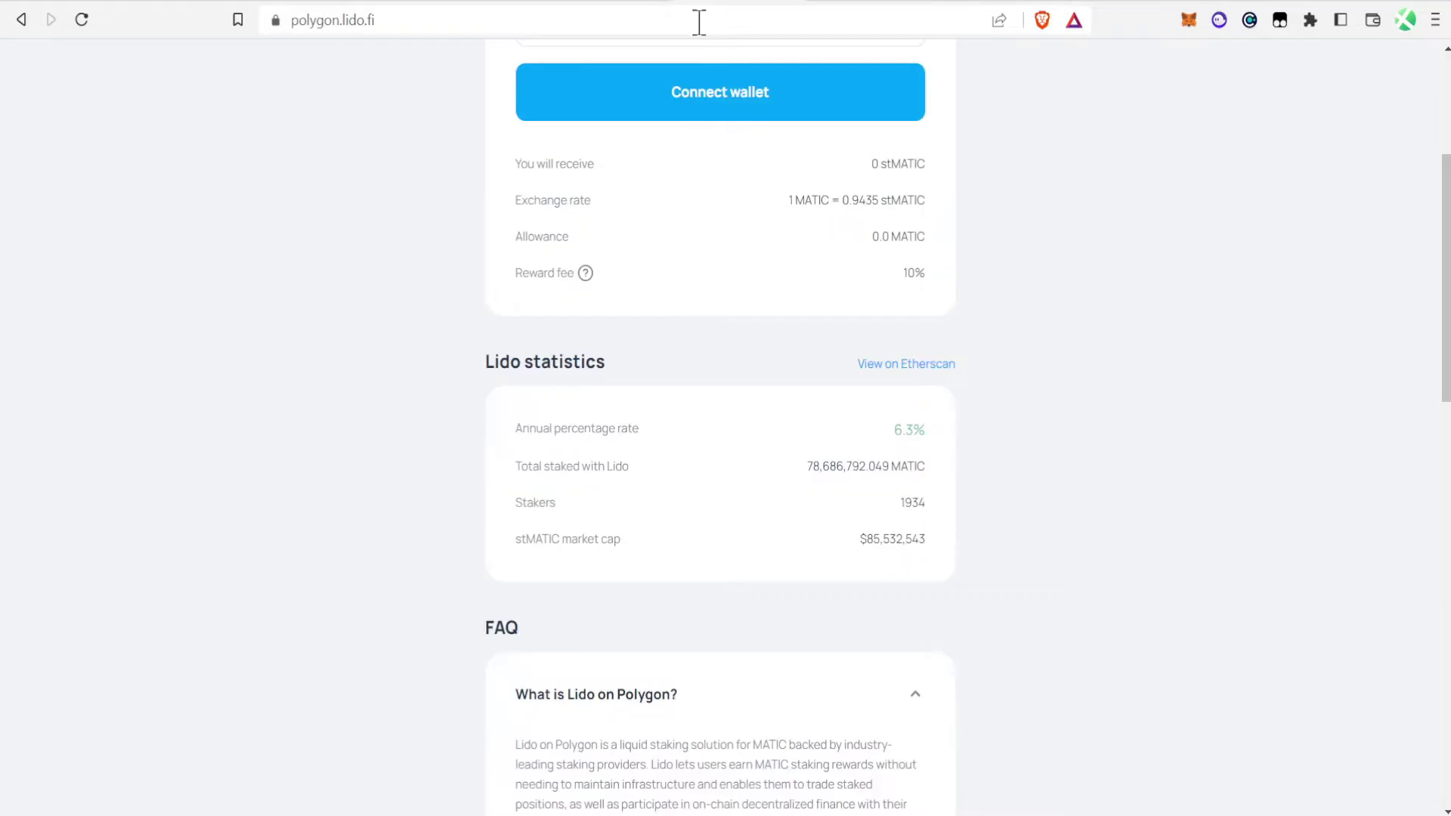
pyautogui.scroll(4, 1030, 486)
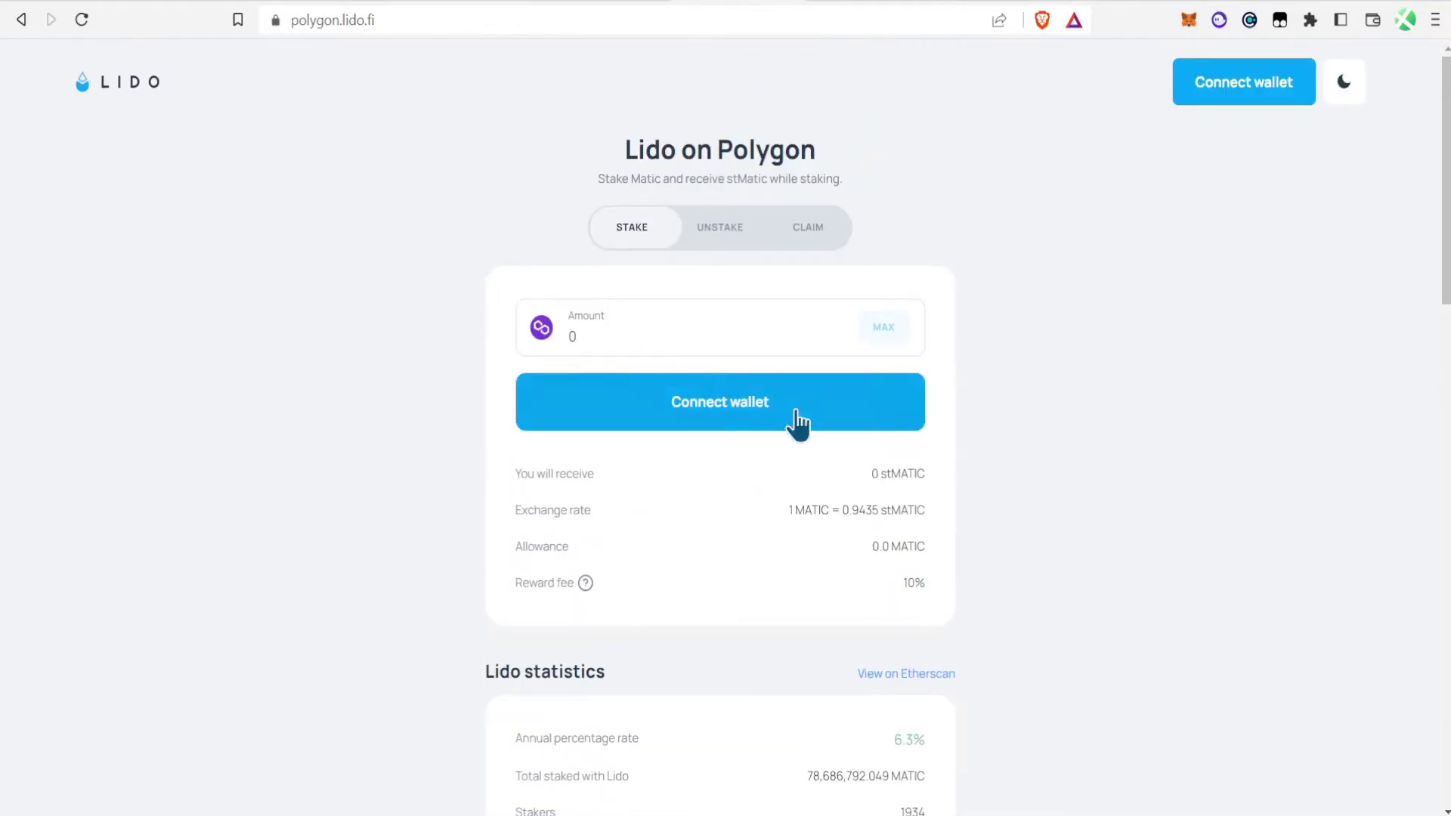
pyautogui.scroll(-5, 1043, 459)
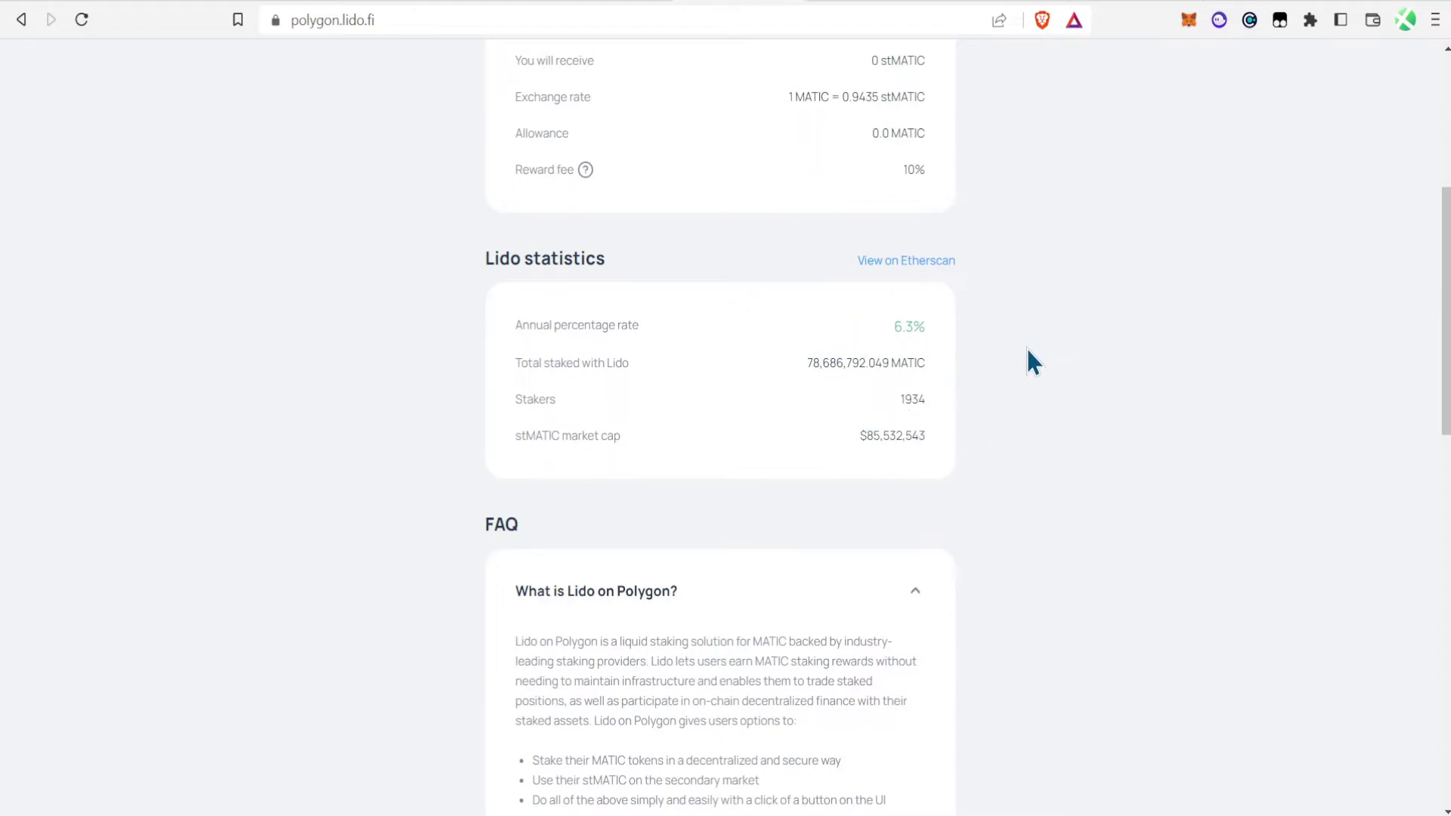
pyautogui.click(630, 2)
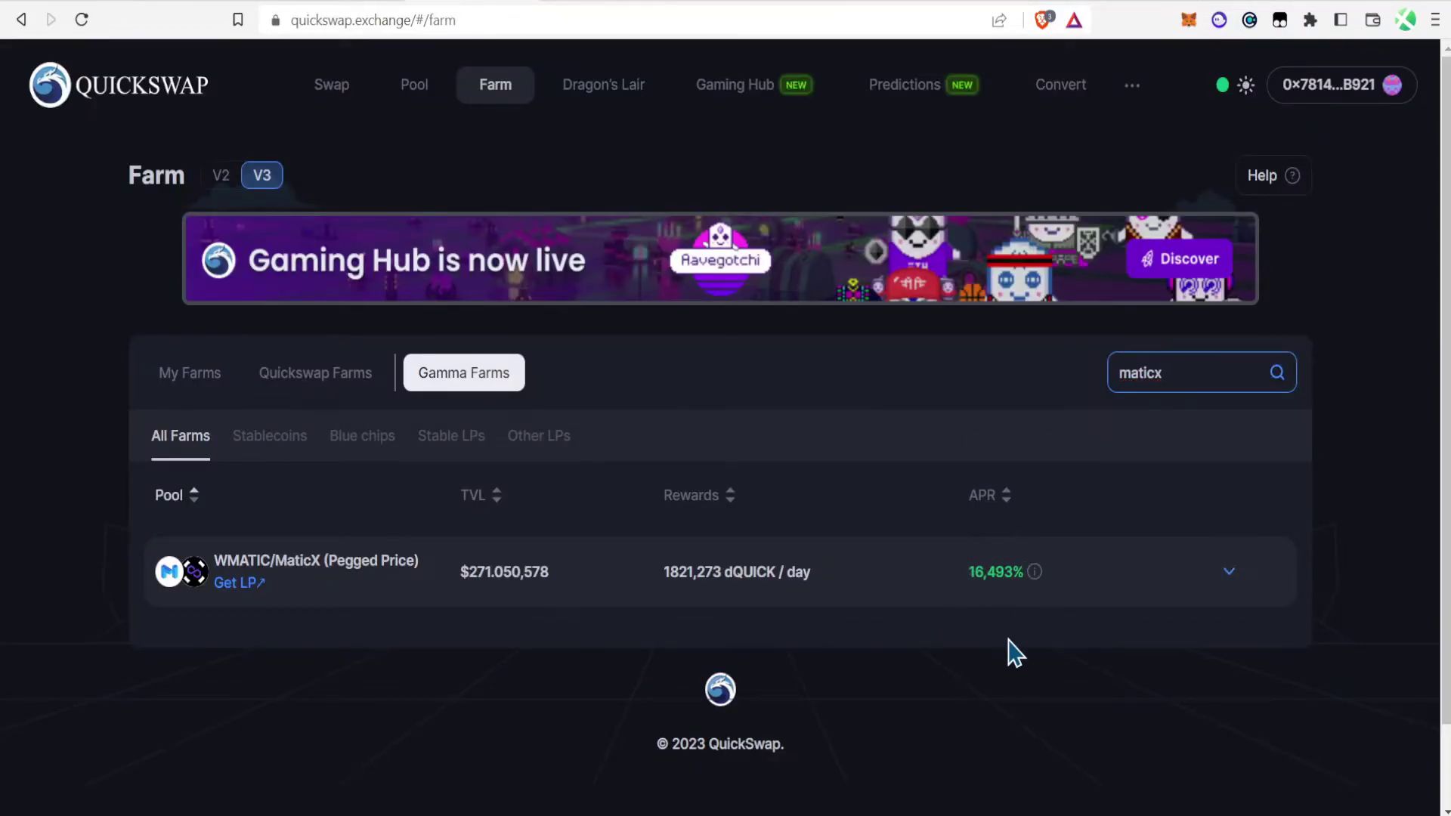
# Check the wallet's 7.355 MATIC balance, then go to Get LP for the WMATIC/MaticX farm
pyautogui.click(1188, 19)
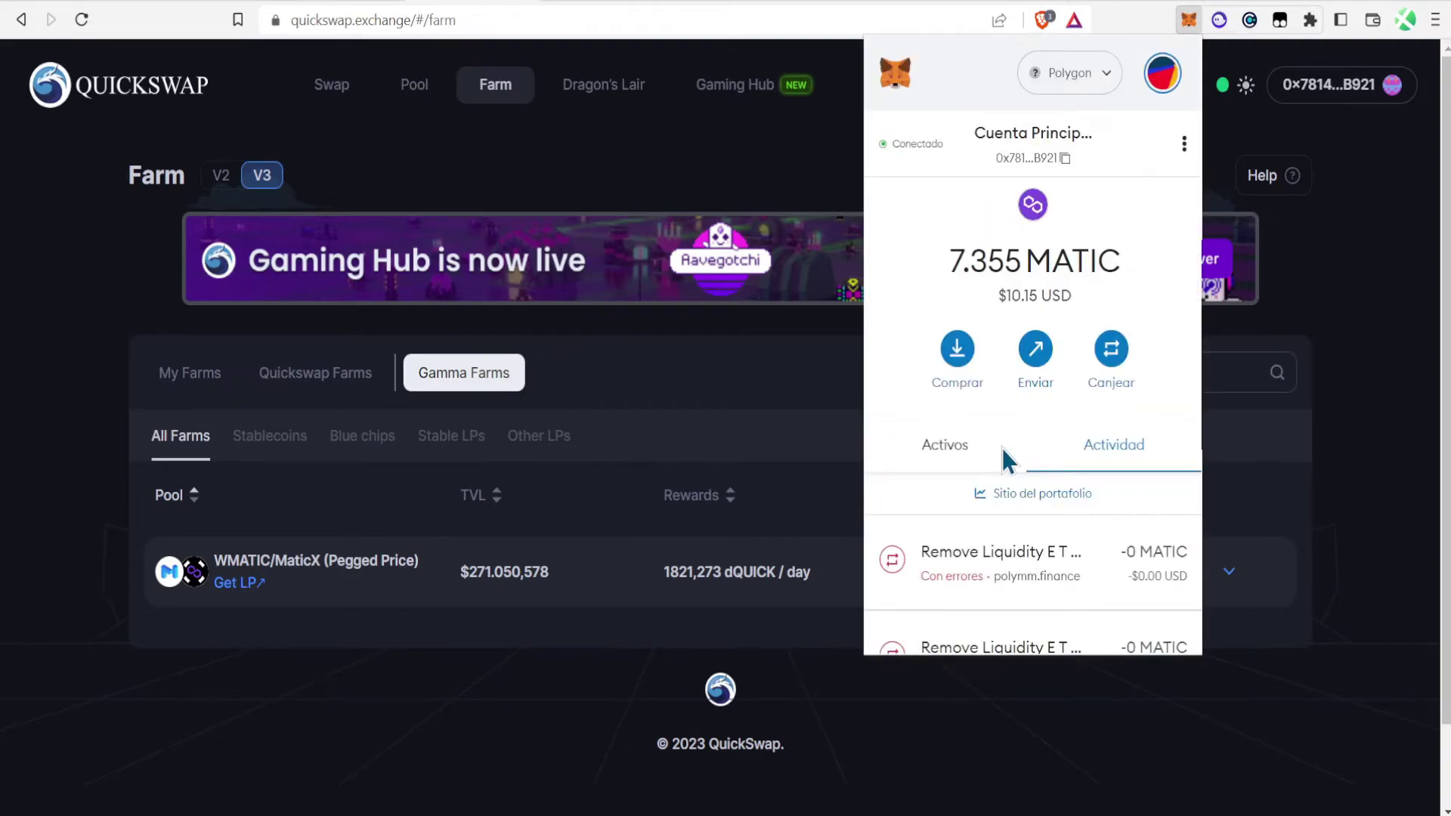
pyautogui.click(957, 446)
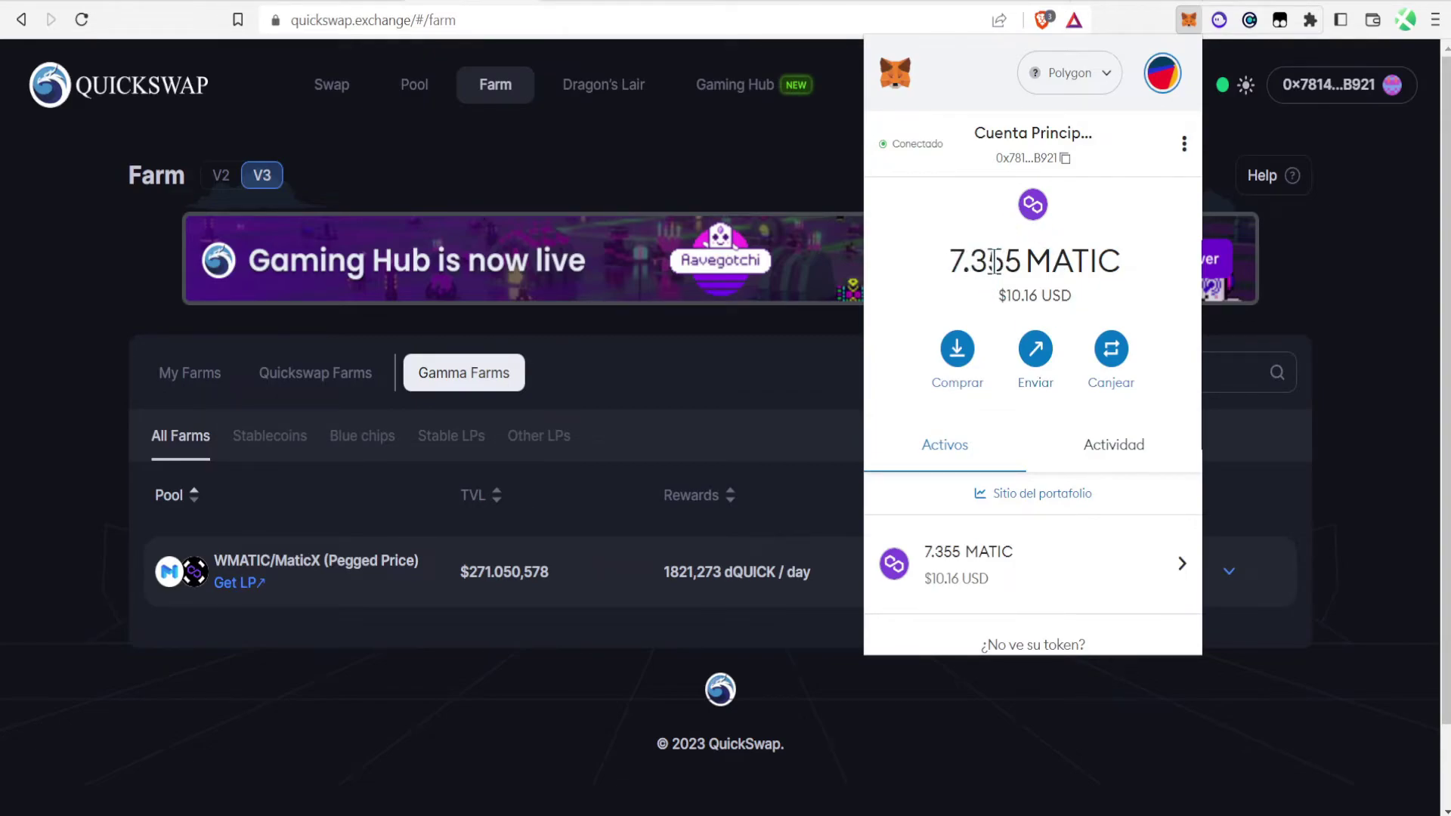
pyautogui.click(364, 673)
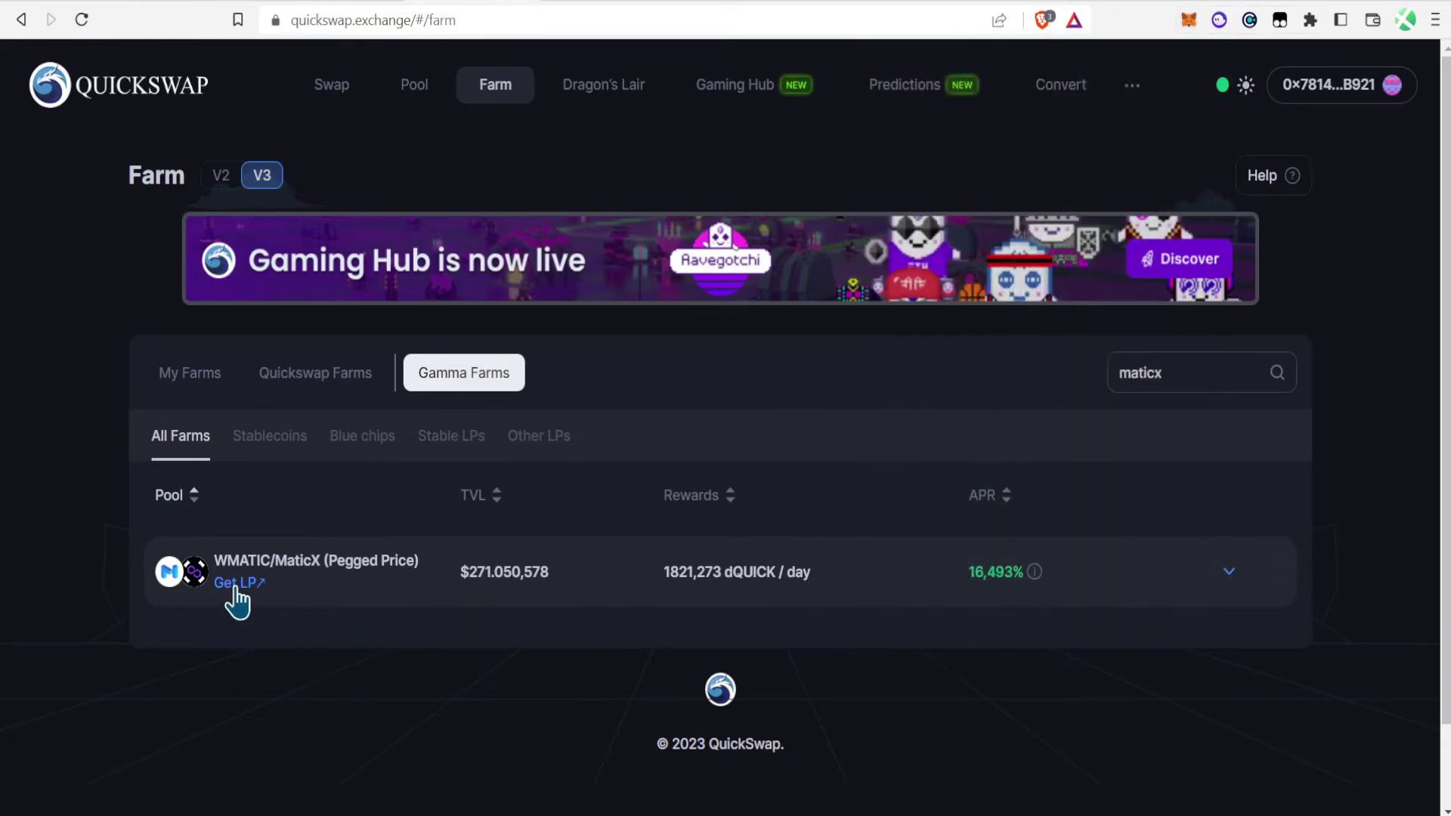
pyautogui.click(235, 582)
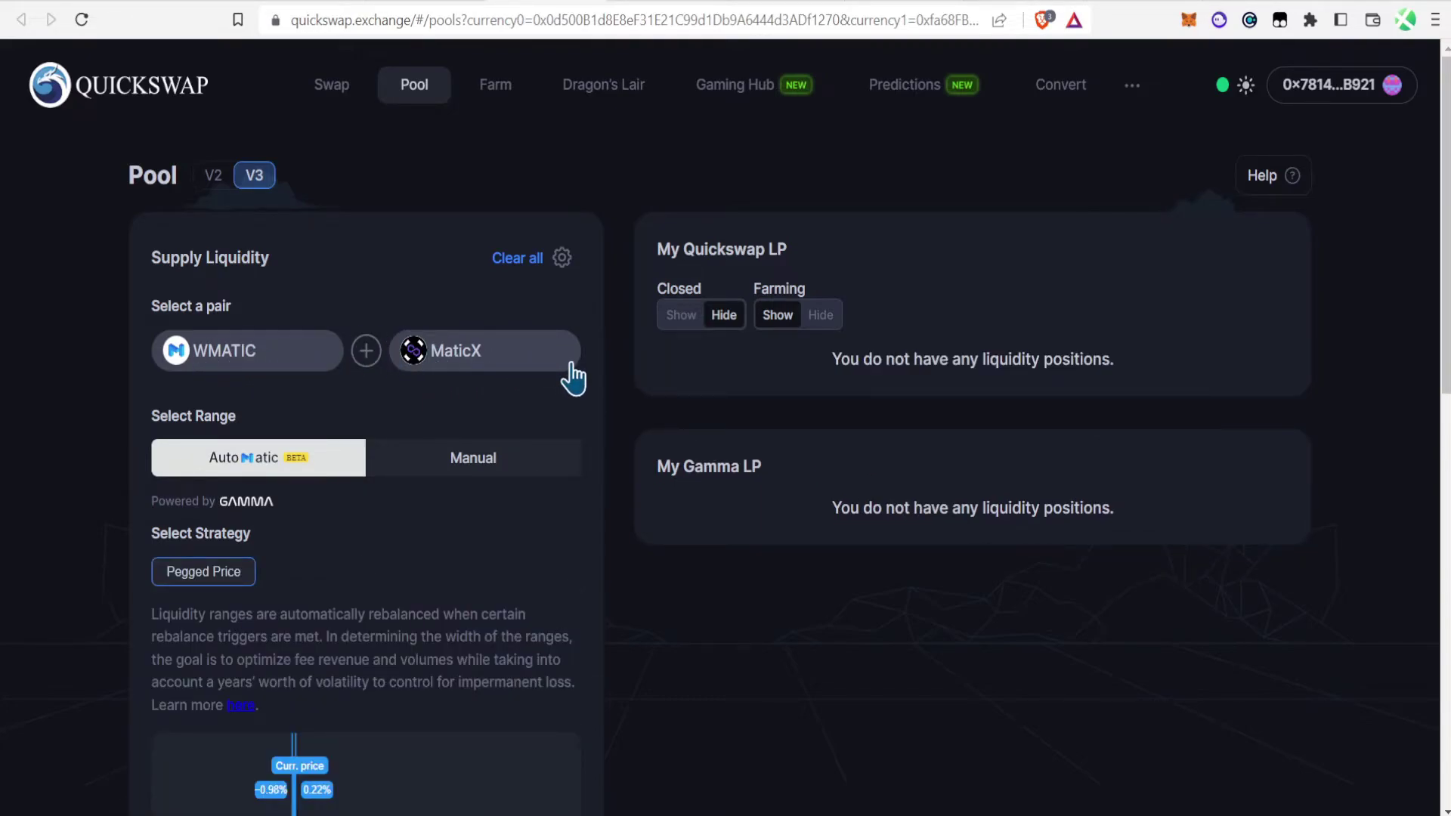
# Place a cleared calculator beside the wallet's MATIC balance and enter 7.355
pyautogui.scroll(-10, 573, 378)
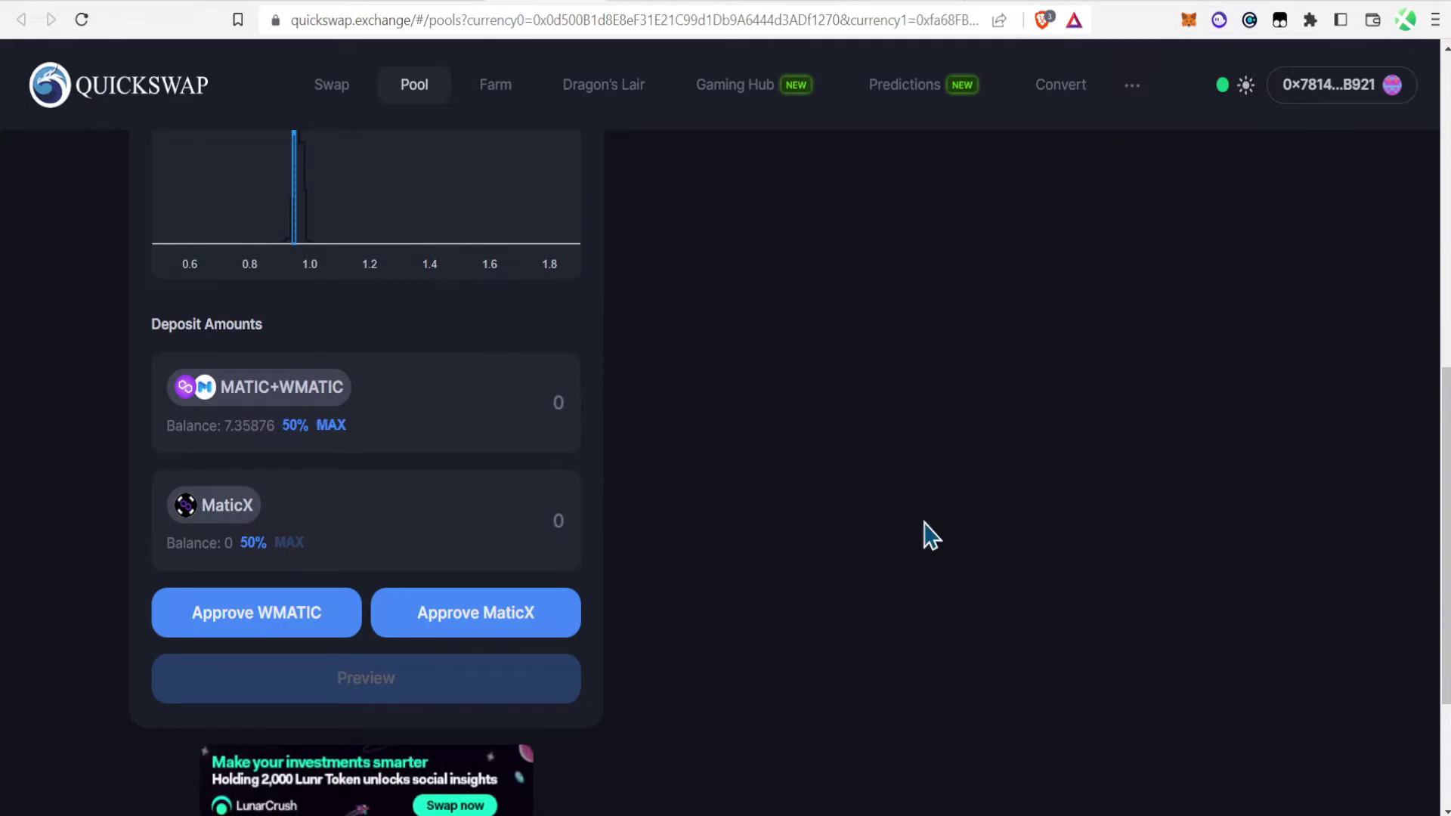
pyautogui.click(1188, 21)
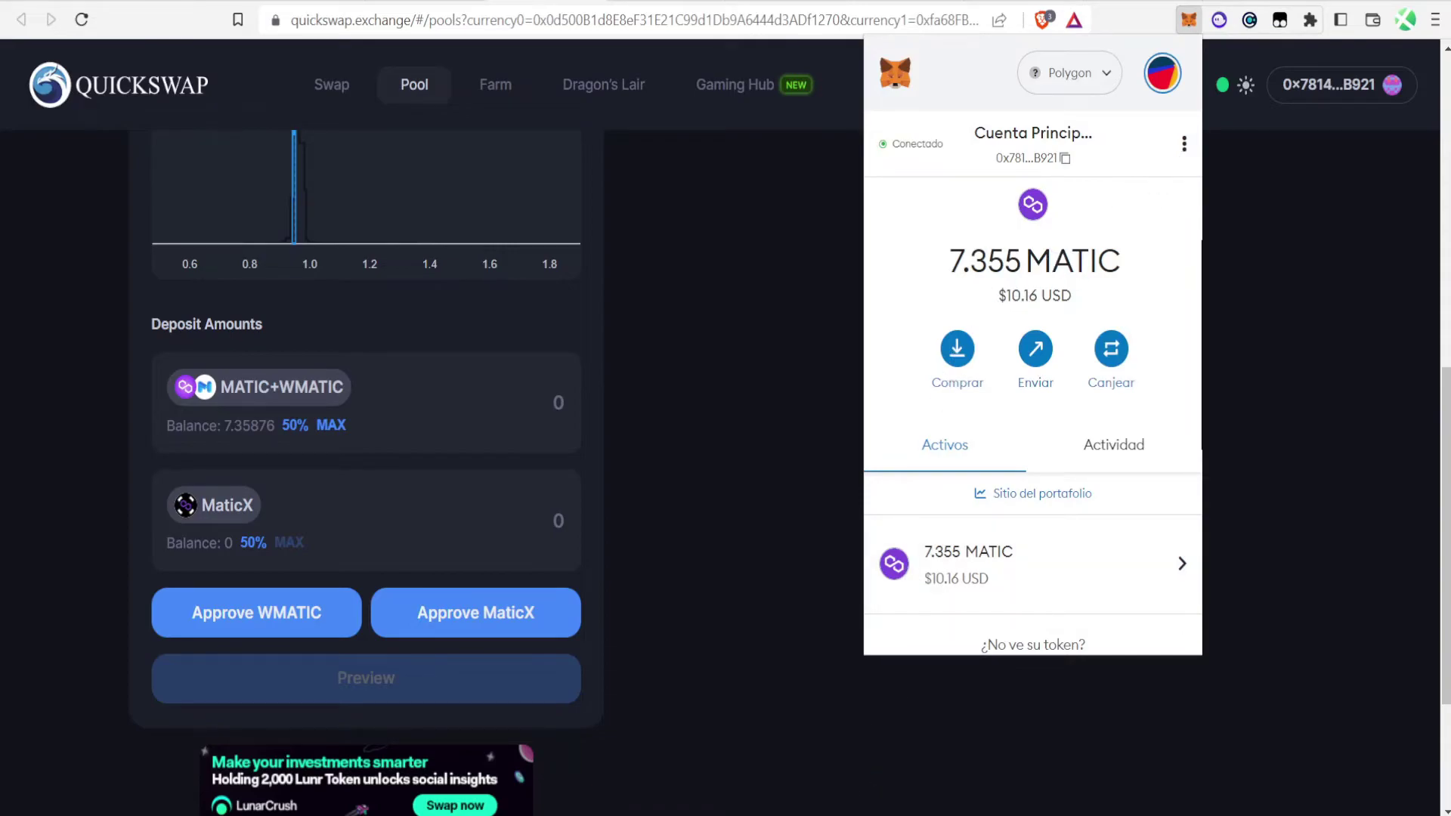
pyautogui.click(796, 787)
pyautogui.moveTo(1162, 214); pyautogui.dragTo(618, 221)
pyautogui.press('Escape')
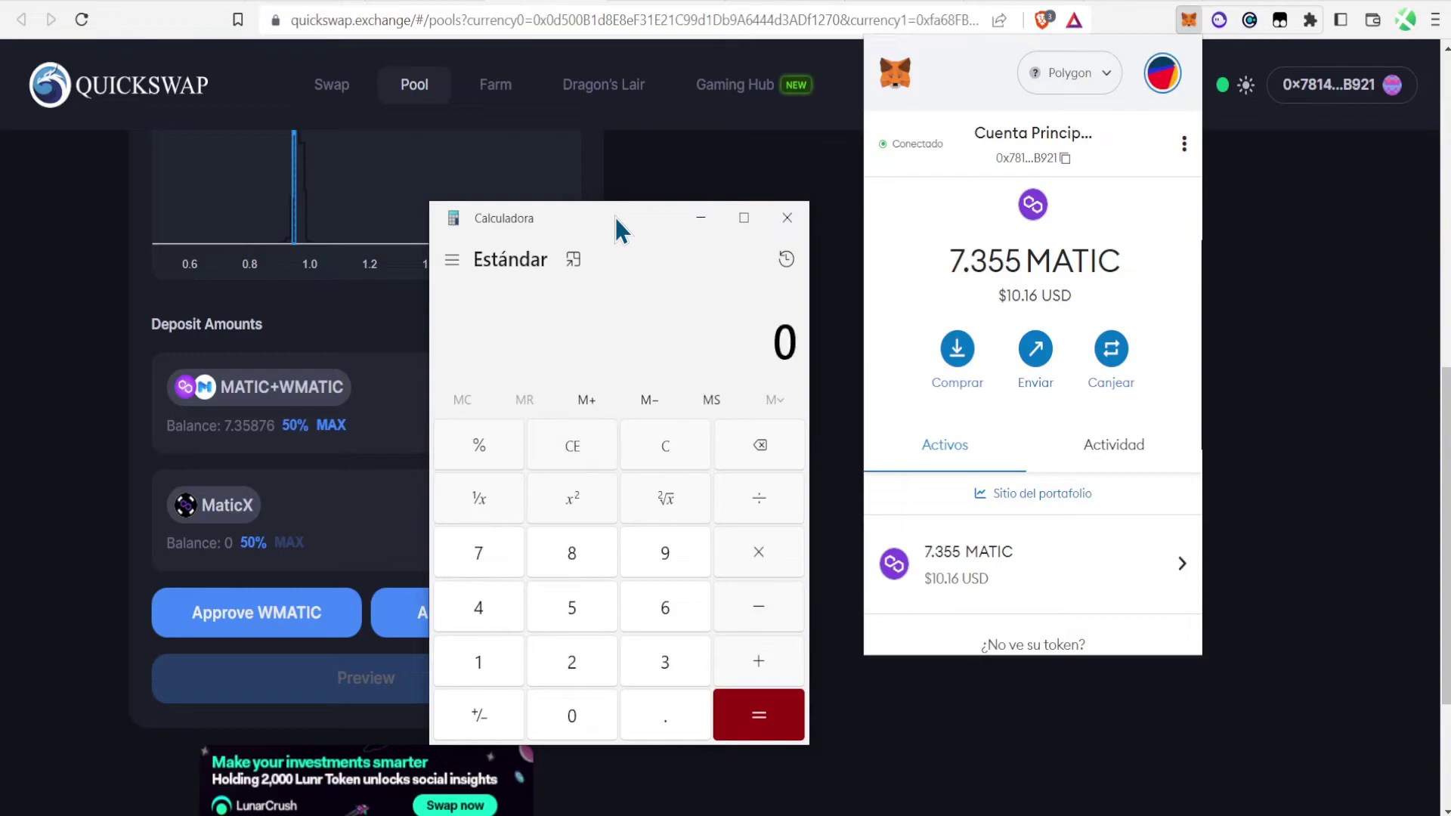
pyautogui.write('7.35')
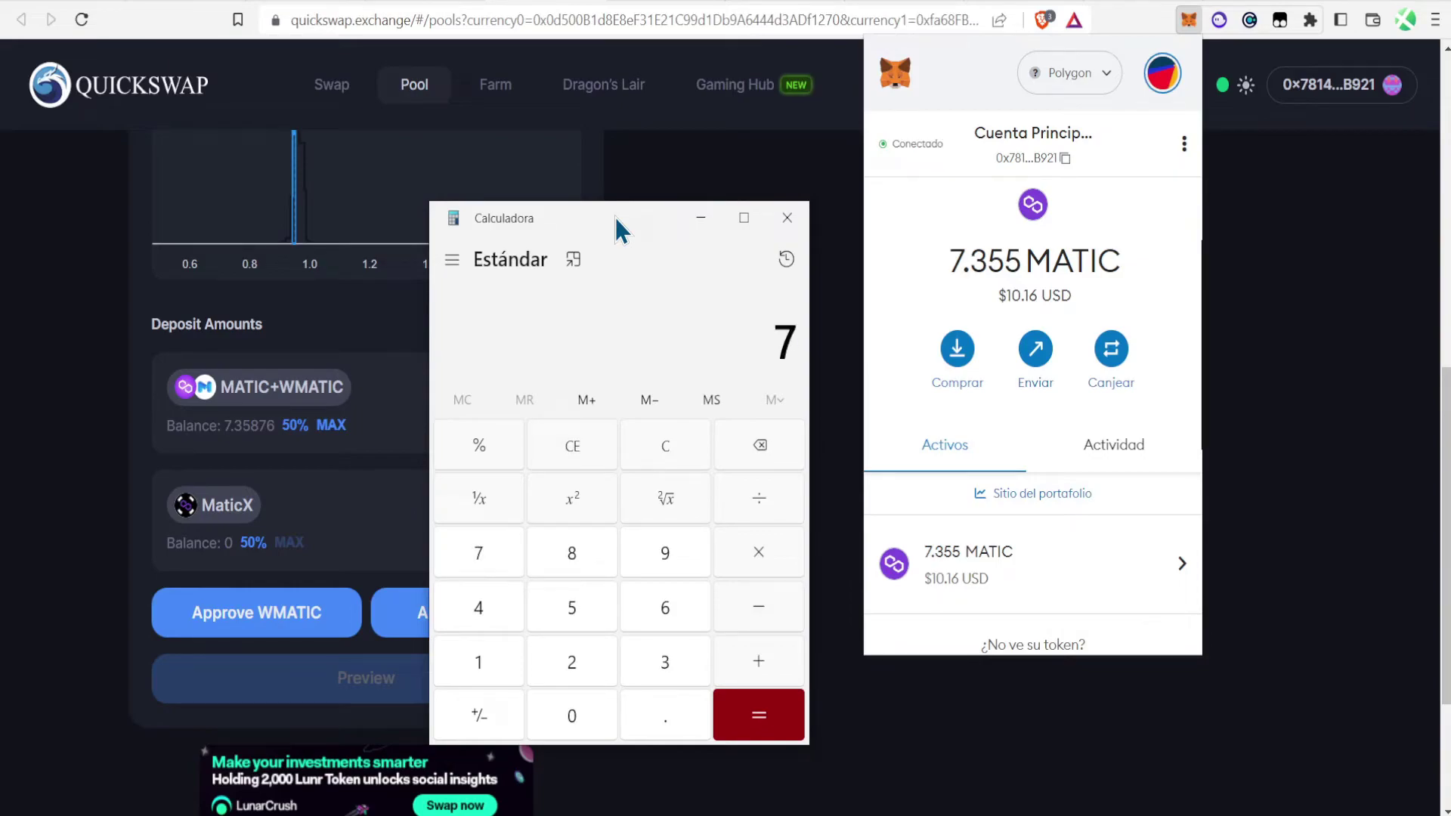